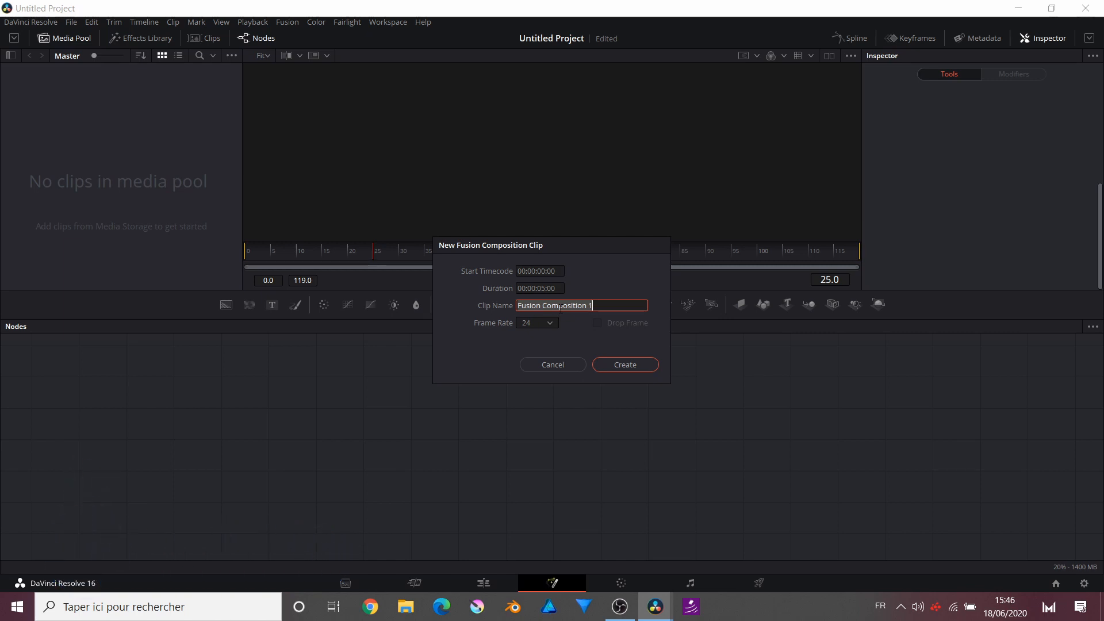
Step: Create a new Fusion composition clip named ON FIRE and open it for editing
{"action": "type", "text": "onfire"}
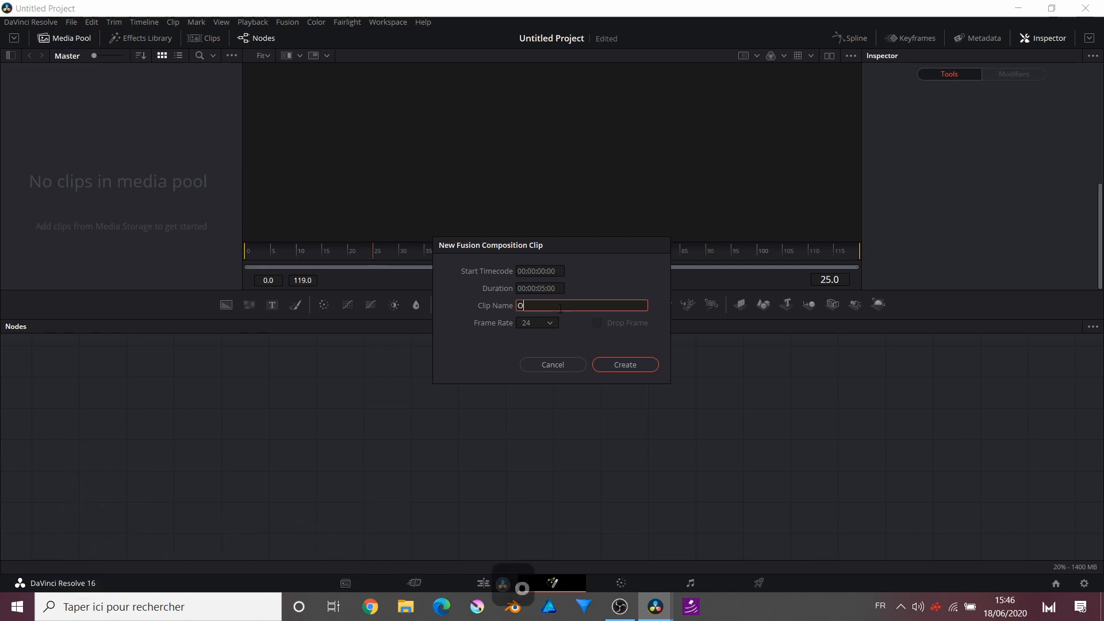
{"action": "key", "text": "Return"}
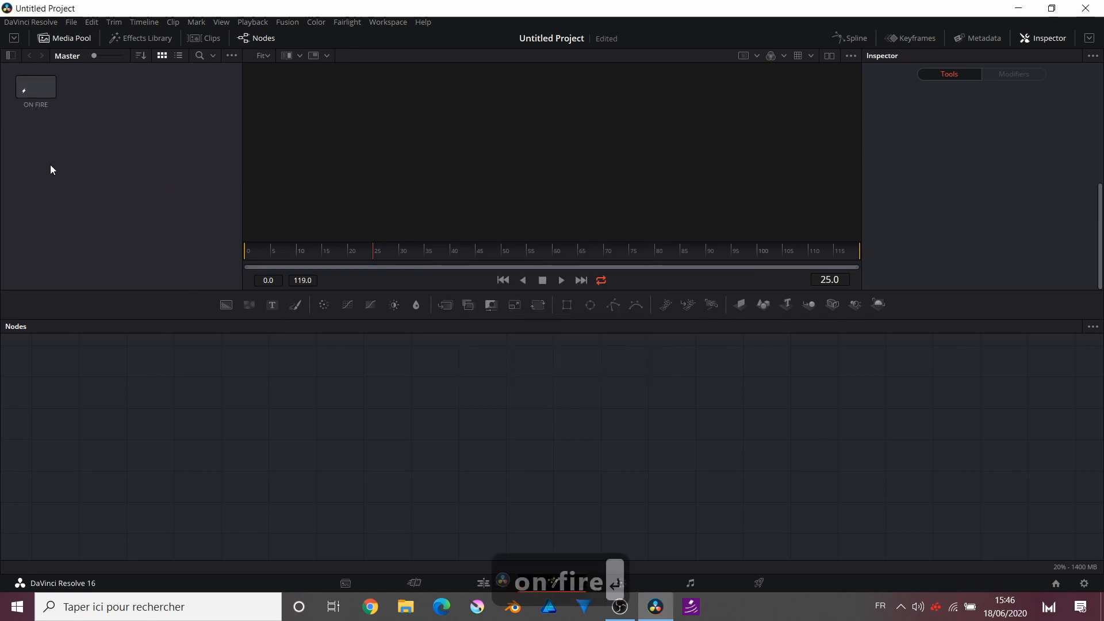
{"action": "left_click", "coordinate": [25, 92]}
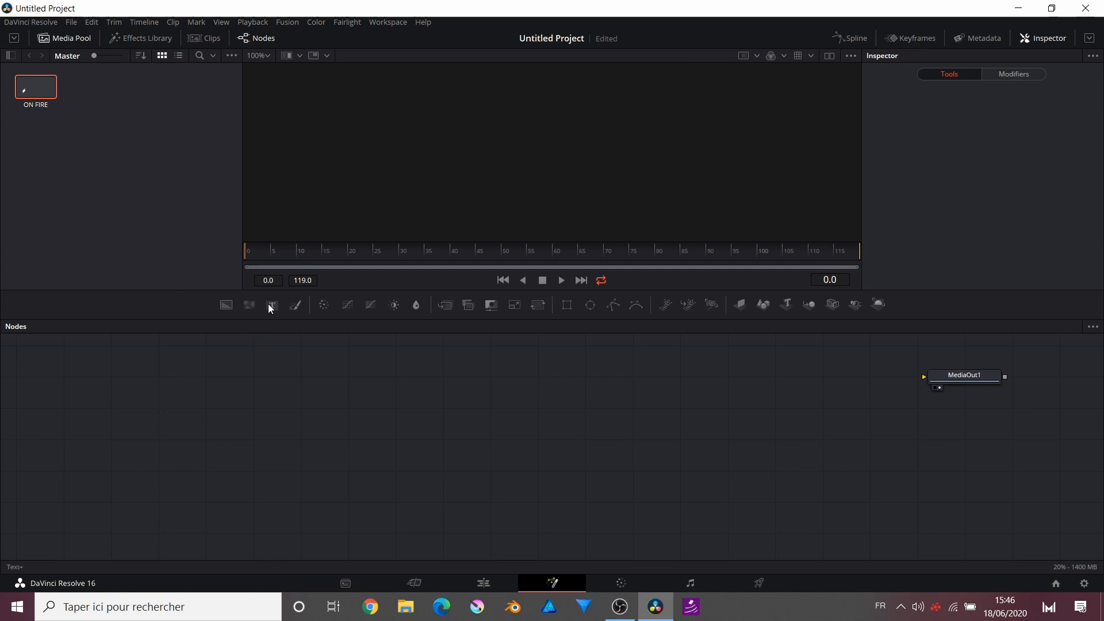
Step: Add a Text+ node on the left of the node graph and align it using the arrange-to-grid option
{"action": "left_click_drag", "start_coordinate": [268, 304], "coordinate": [175, 407]}
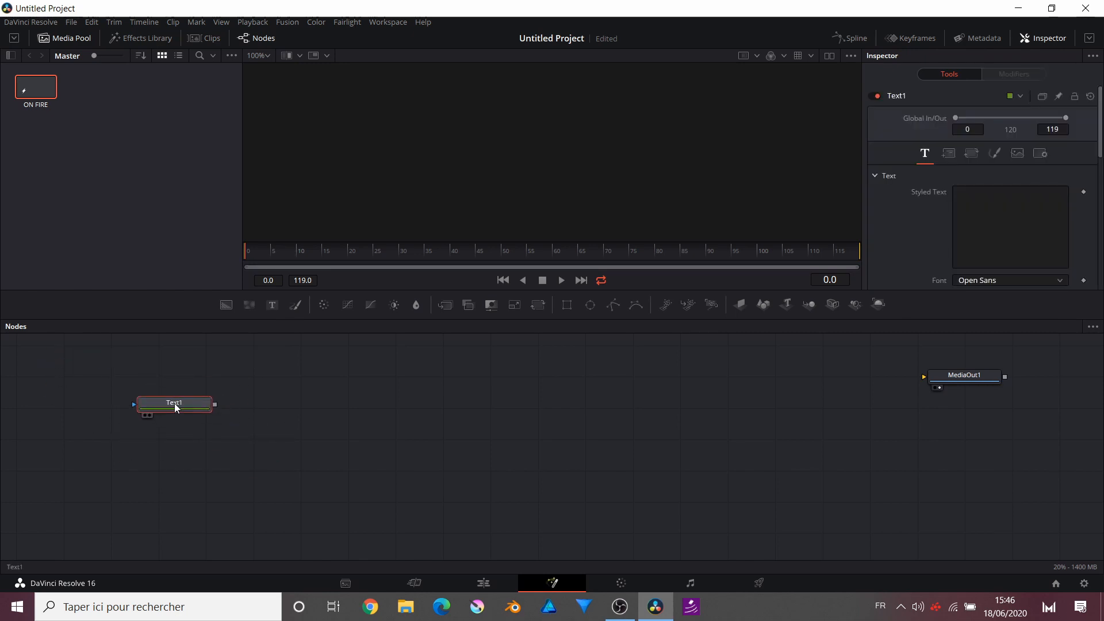
{"action": "left_click", "coordinate": [351, 399]}
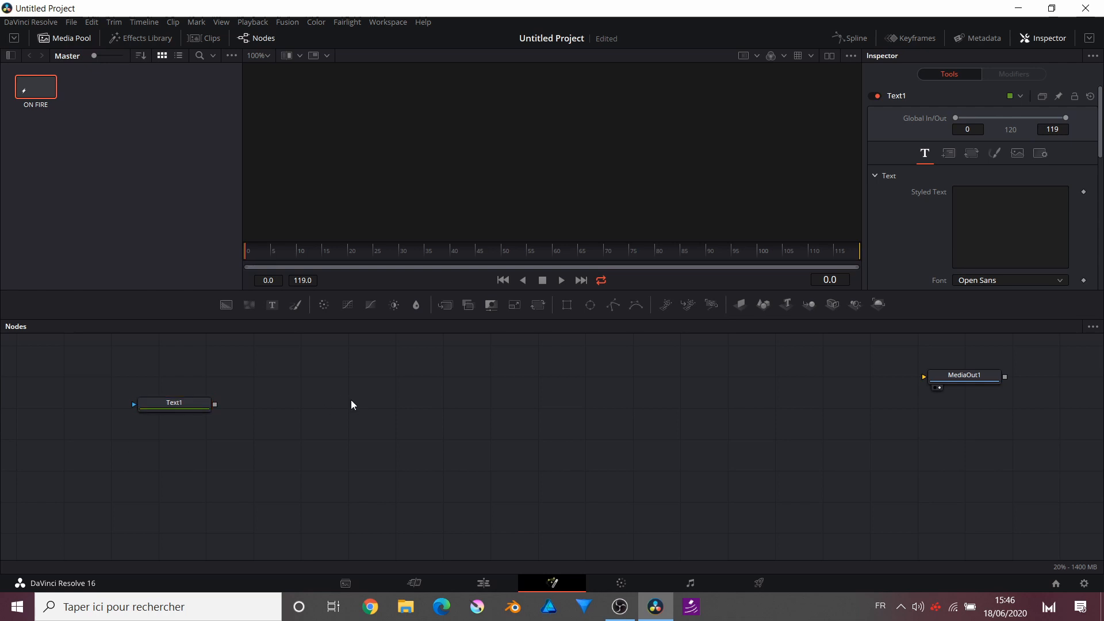
{"action": "right_click", "coordinate": [352, 403]}
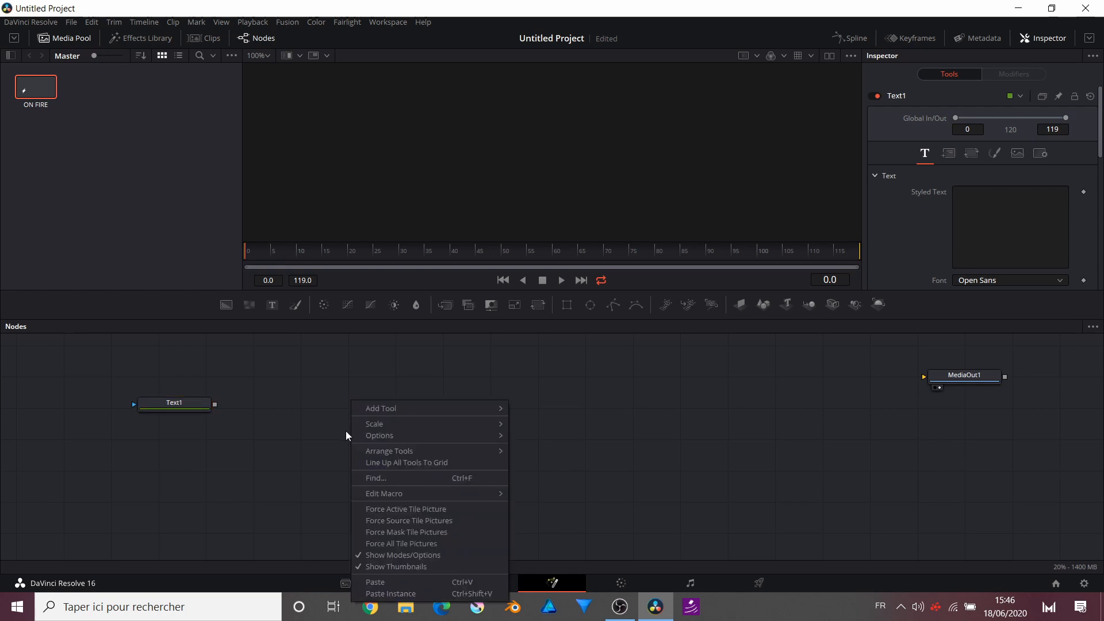
{"action": "mouse_move", "coordinate": [368, 451]}
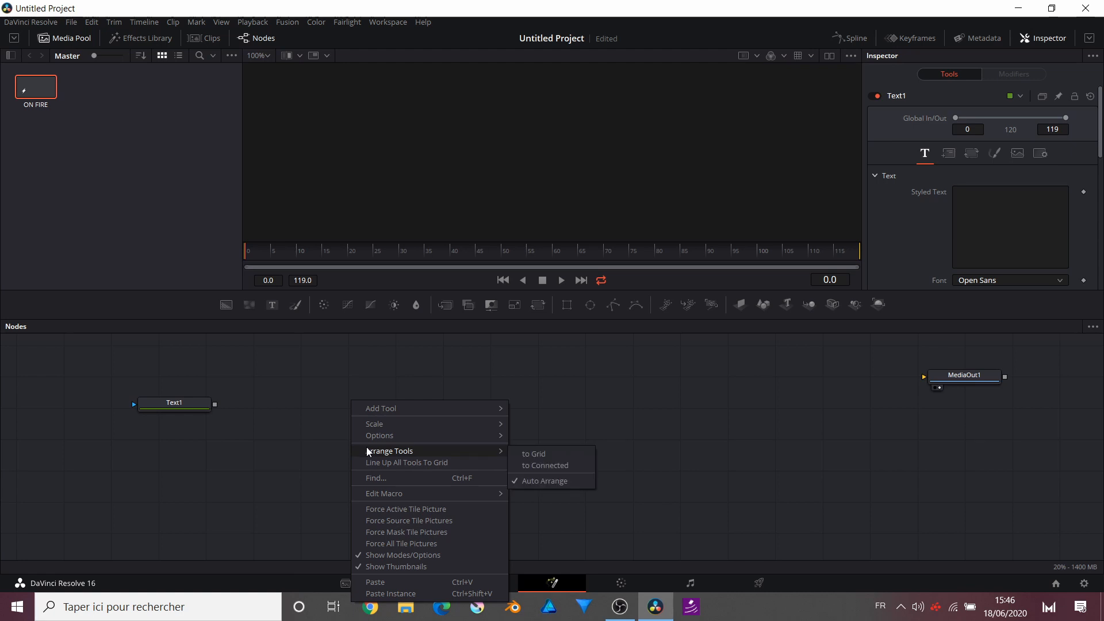
{"action": "left_click", "coordinate": [531, 457]}
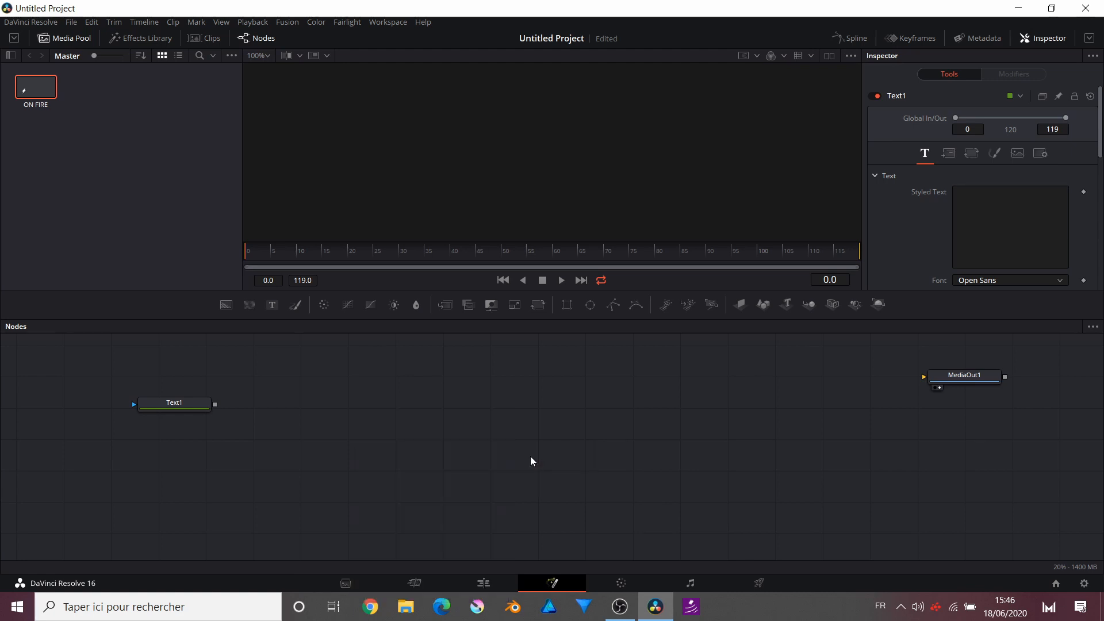
{"action": "mouse_move", "coordinate": [165, 399]}
{"action": "left_mouse_down"}
{"action": "mouse_move", "coordinate": [203, 422]}
{"action": "mouse_move", "coordinate": [145, 412]}
{"action": "mouse_move", "coordinate": [181, 430]}
{"action": "mouse_move", "coordinate": [154, 401]}
{"action": "left_mouse_up"}
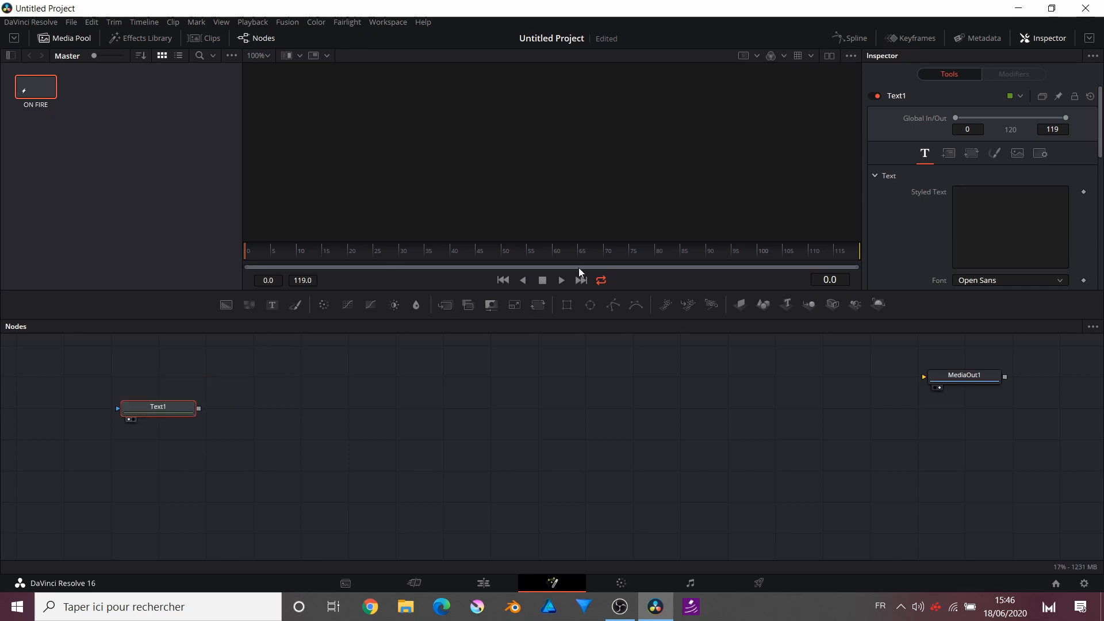
Step: Show the Text1 node's output in the viewer
{"action": "key", "text": "1"}
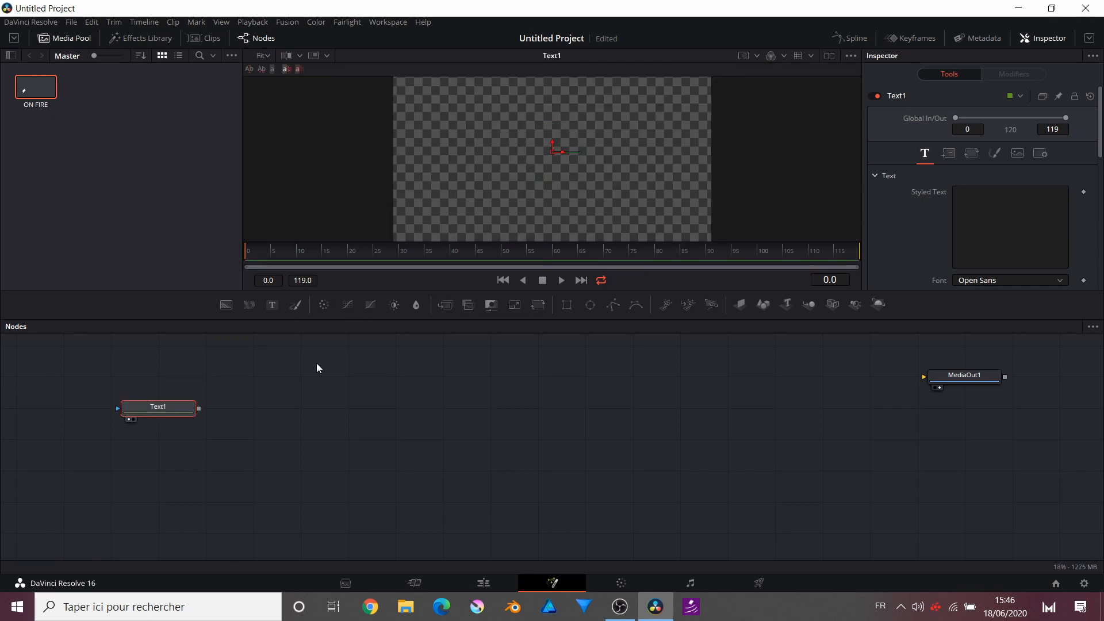
{"action": "left_click", "coordinate": [129, 420]}
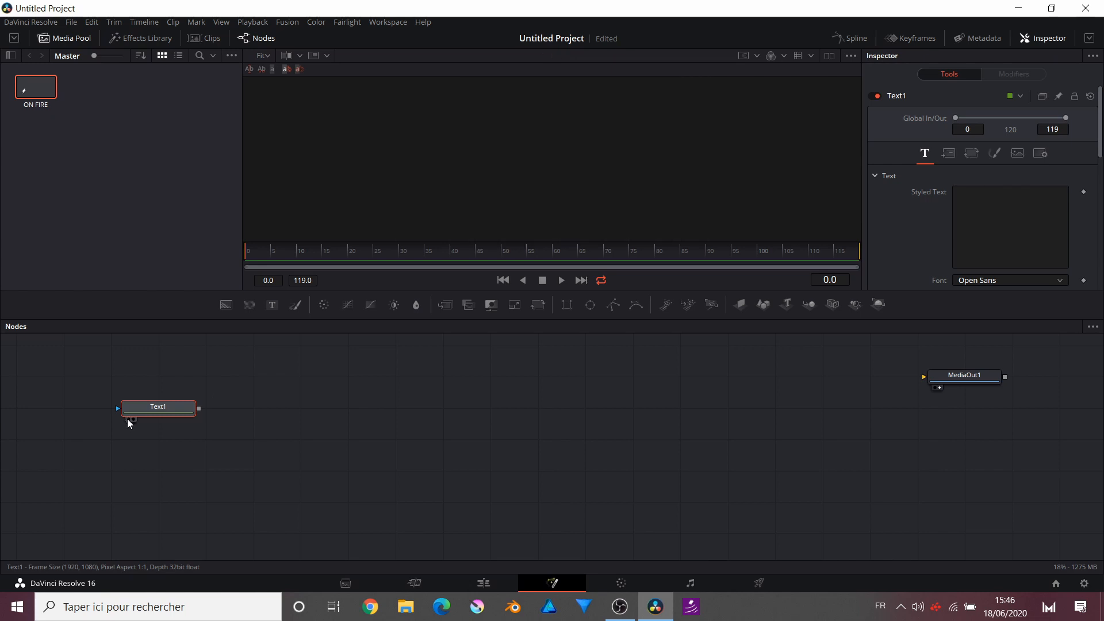
{"action": "left_click", "coordinate": [127, 420]}
Step: Enter ON FIRE as the styled text of the Text1 node
{"action": "left_click", "coordinate": [1022, 245]}
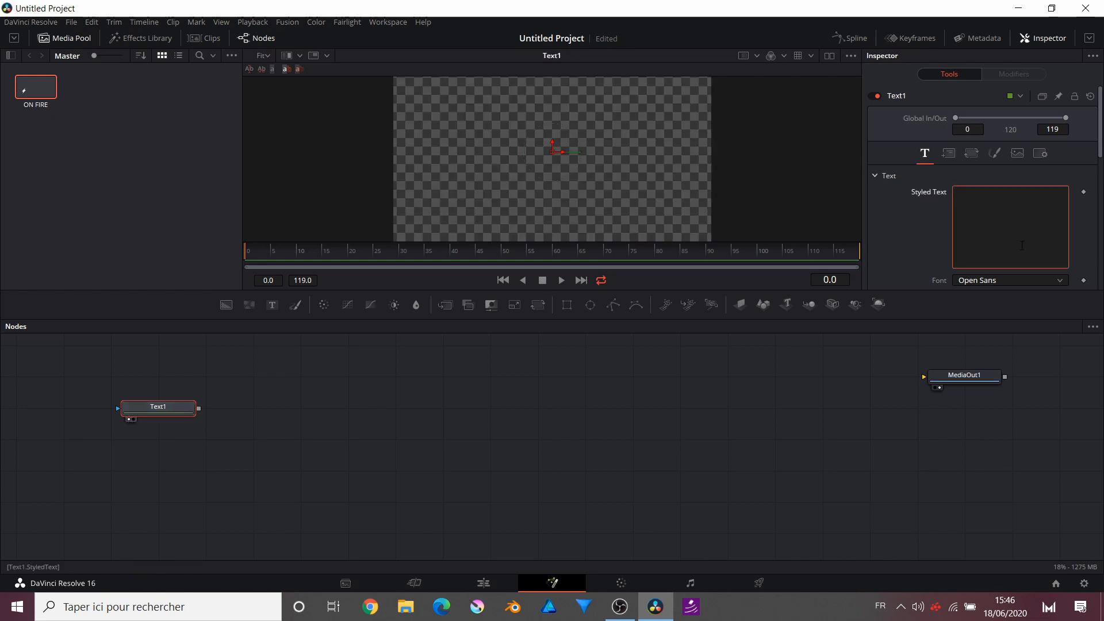
{"action": "type", "text": "ON"}
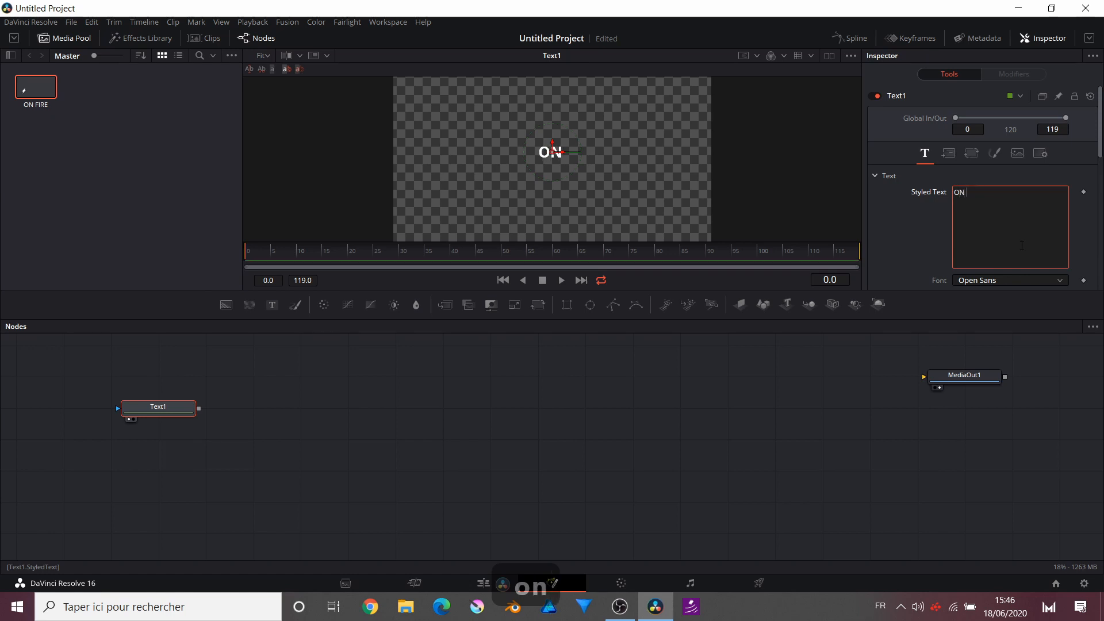
{"action": "type", "text": " FORE"}
{"action": "key", "text": "BackSpace"}
{"action": "key", "text": "BackSpace"}
{"action": "key", "text": "BackSpace"}
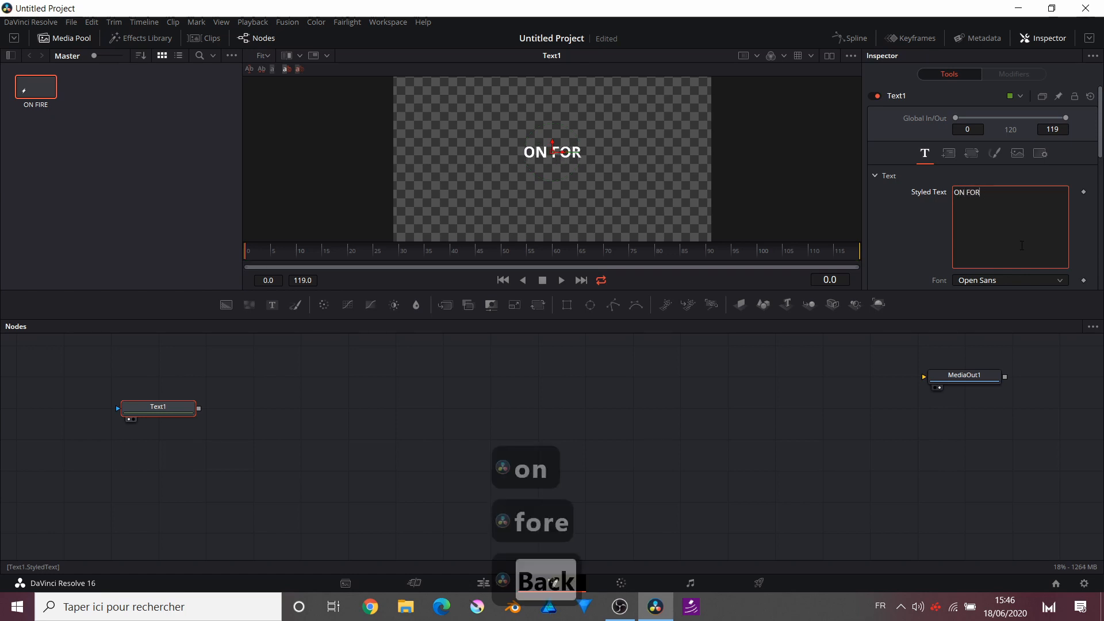
{"action": "type", "text": "IRE"}
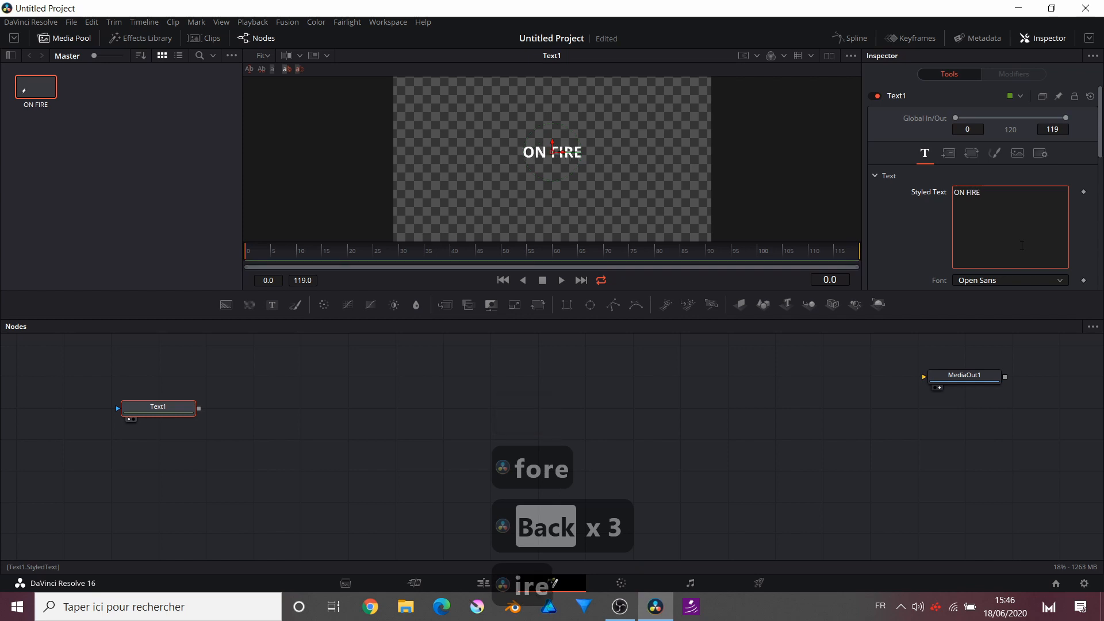
Step: Set the text's font to League Spartan and enlarge its size to about 0.2
{"action": "left_click", "coordinate": [974, 274]}
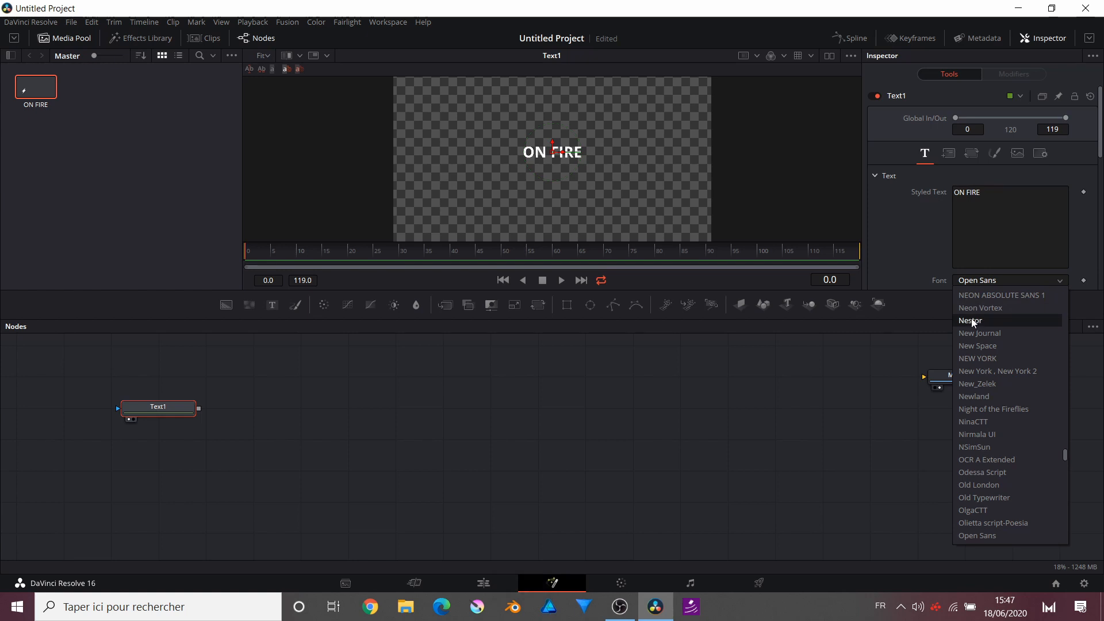
{"action": "scroll", "coordinate": [972, 318], "scroll_direction": "up", "scroll_amount": 10}
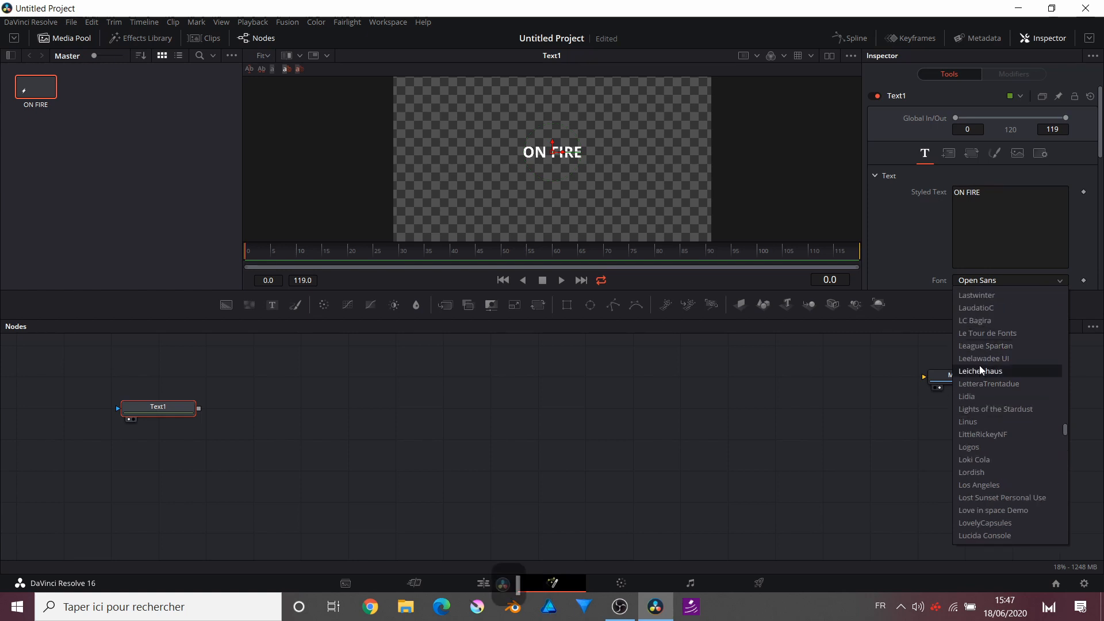
{"action": "left_click", "coordinate": [979, 347]}
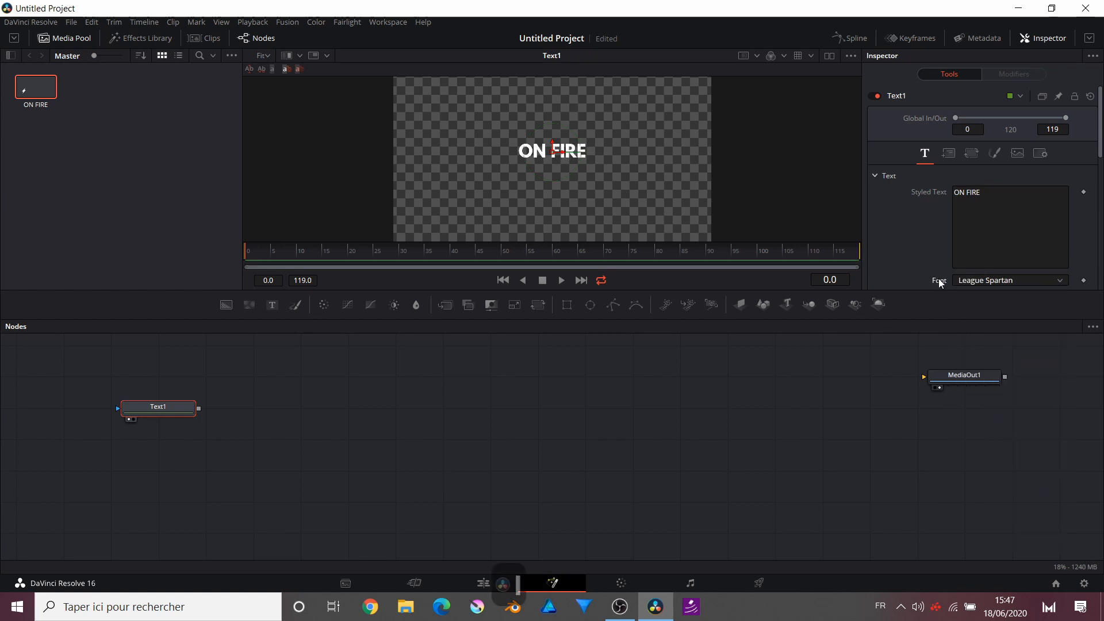
{"action": "scroll", "coordinate": [911, 237], "scroll_direction": "down", "scroll_amount": 3}
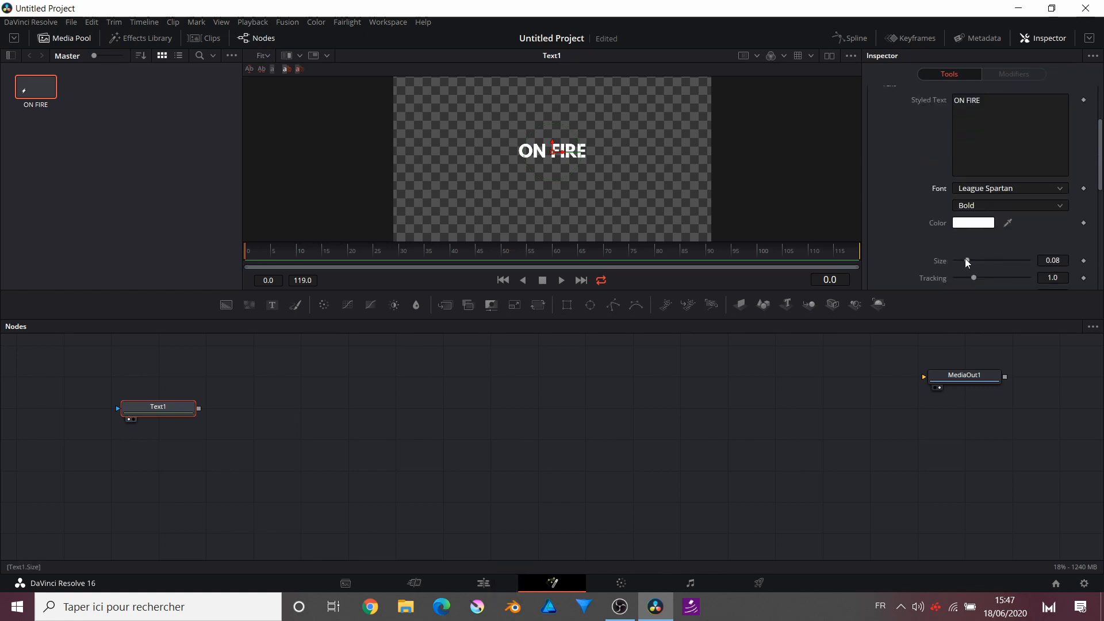
{"action": "left_click_drag", "start_coordinate": [966, 260], "coordinate": [984, 264]}
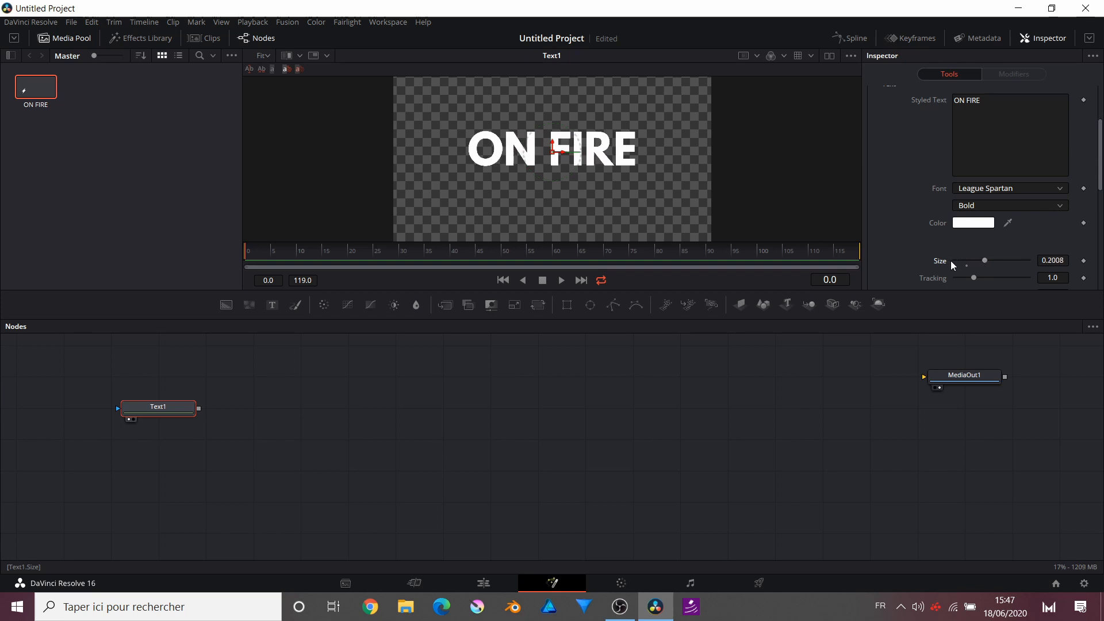
Step: Try widening the text's tracking to about 3.09, and restore its default value
{"action": "scroll", "coordinate": [950, 261], "scroll_direction": "down", "scroll_amount": 3}
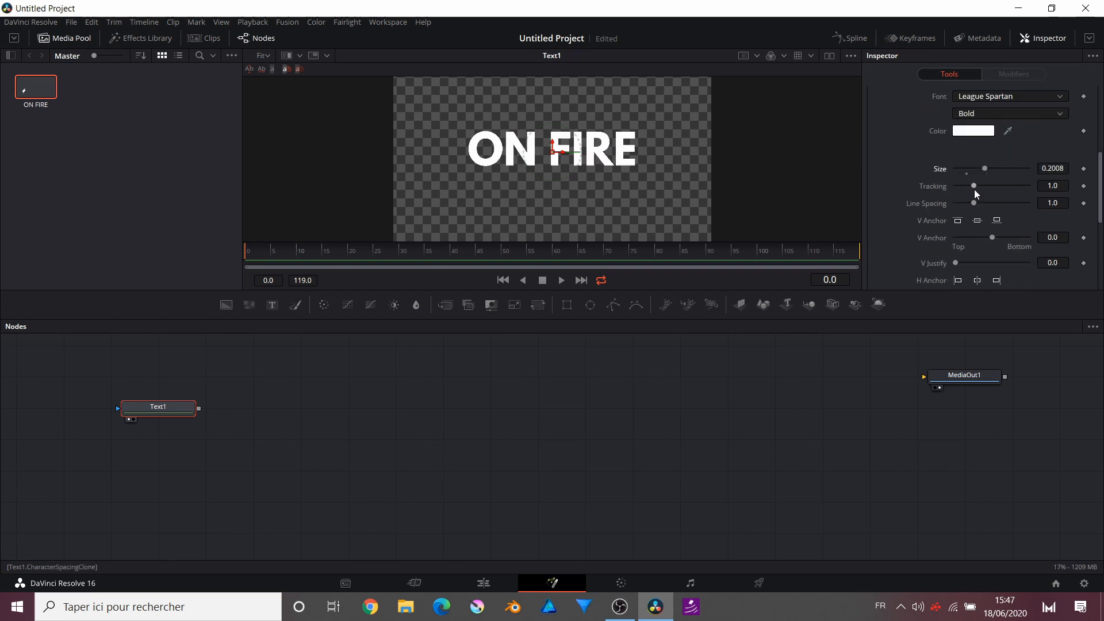
{"action": "left_click_drag", "start_coordinate": [975, 188], "coordinate": [1012, 189]}
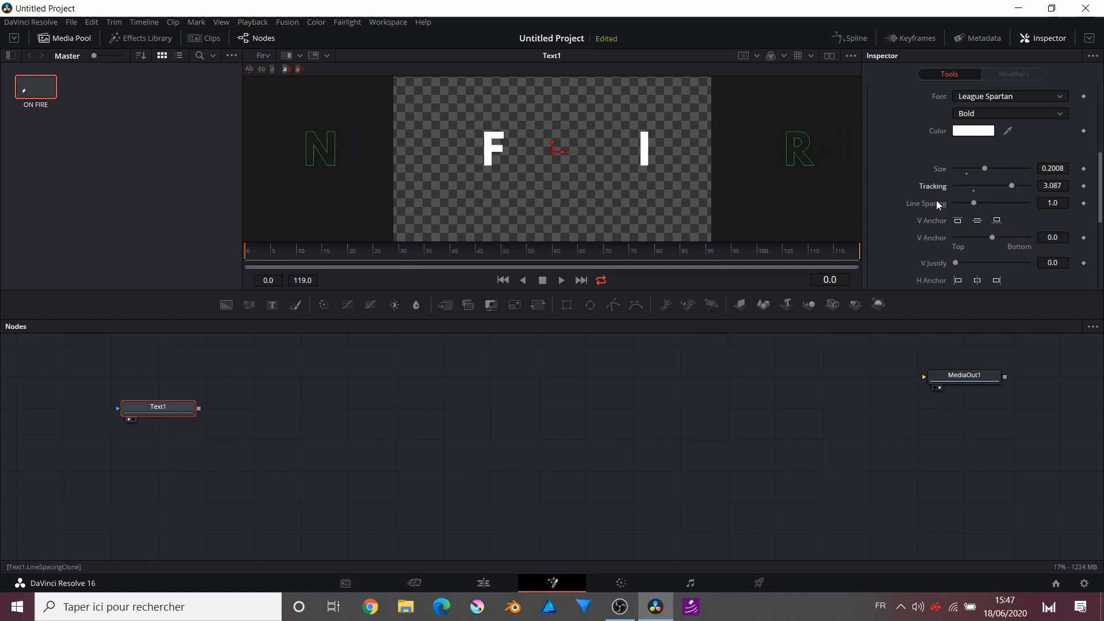
{"action": "double_click", "coordinate": [974, 191]}
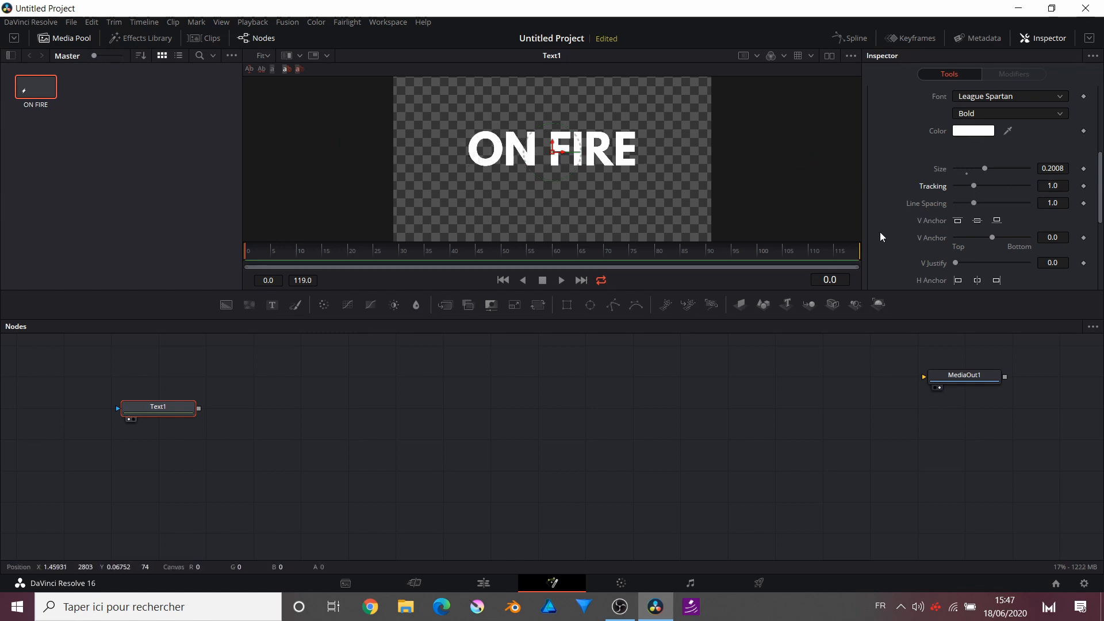
Step: Anchor the text horizontally to the left and move it back to roughly the centre of the frame
{"action": "left_click", "coordinate": [956, 282]}
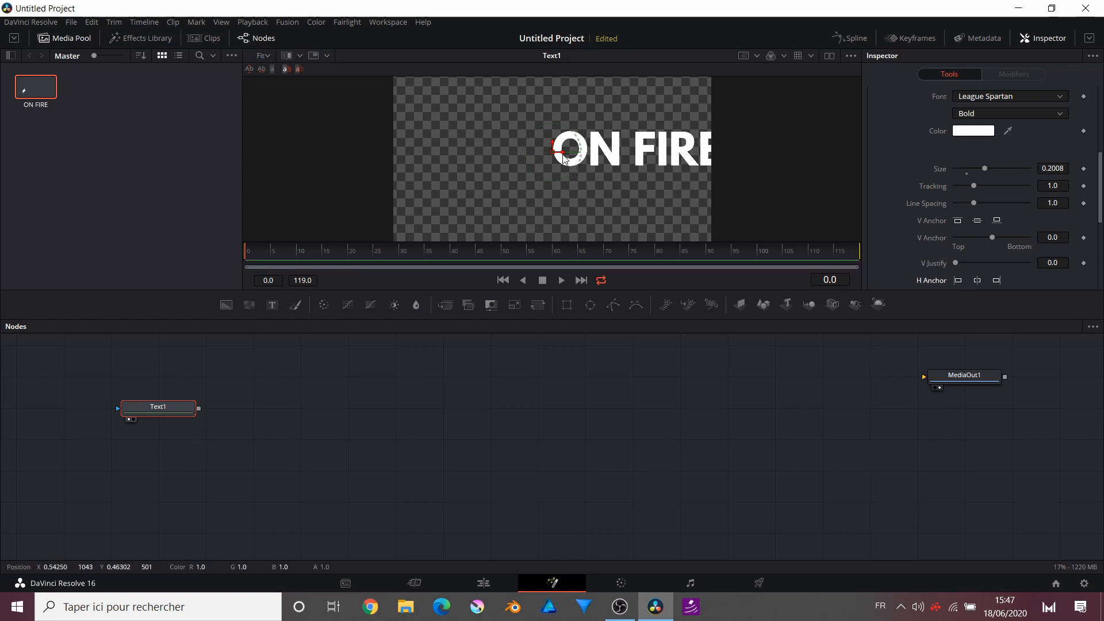
{"action": "left_click_drag", "start_coordinate": [561, 156], "coordinate": [468, 155]}
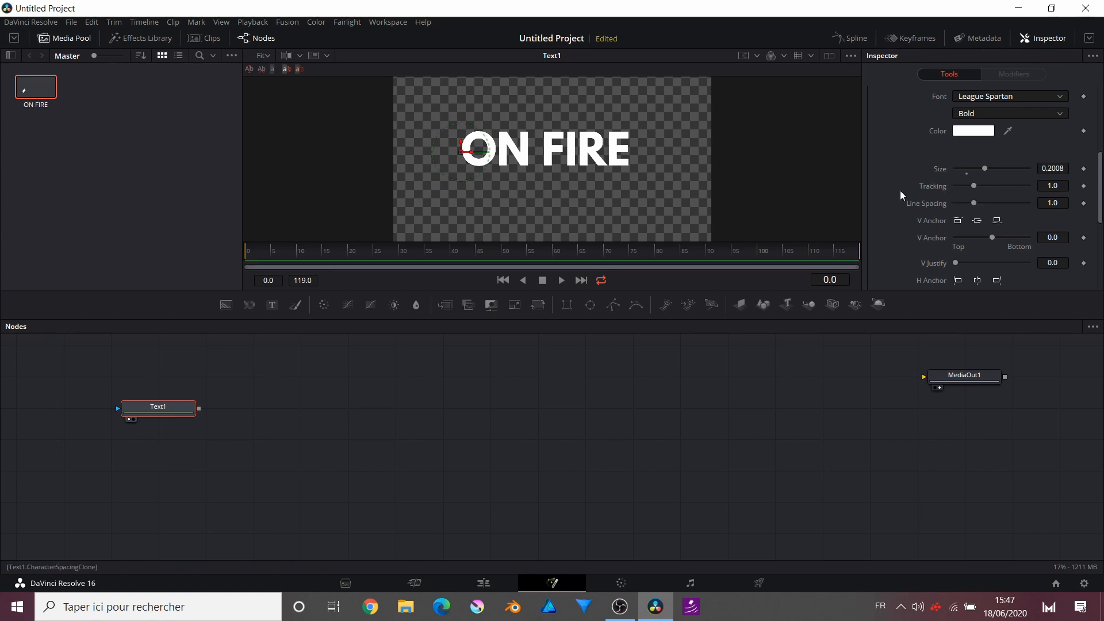
Step: Animate the text's tracking with keyframes, from 10 at frame 0 to 1.0 at frame 25
{"action": "left_click", "coordinate": [1083, 187]}
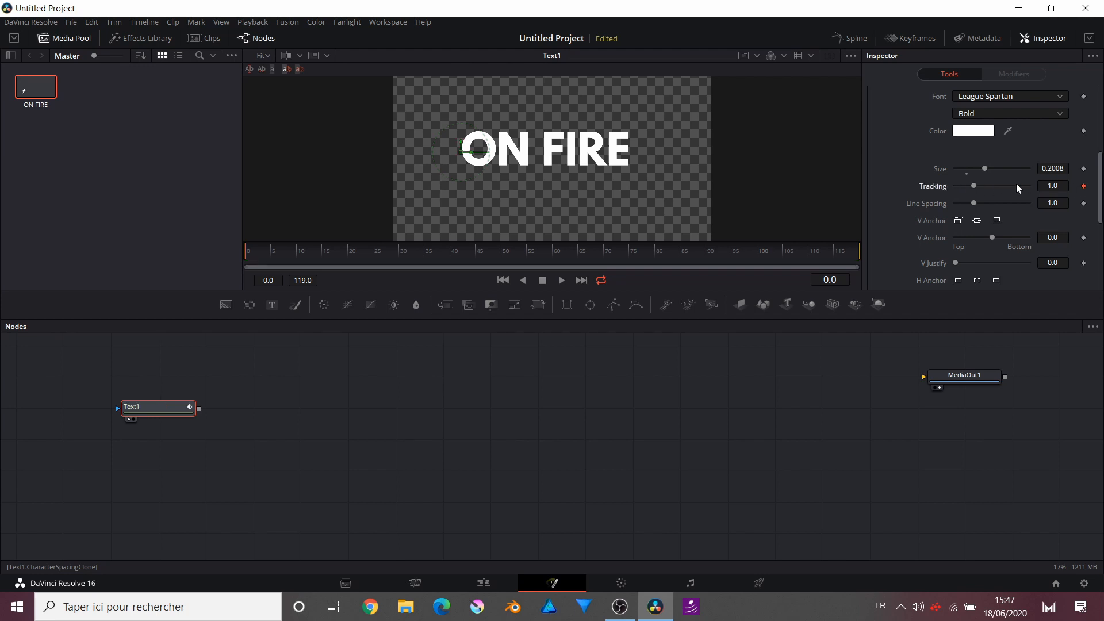
{"action": "left_click_drag", "start_coordinate": [978, 187], "coordinate": [1053, 186]}
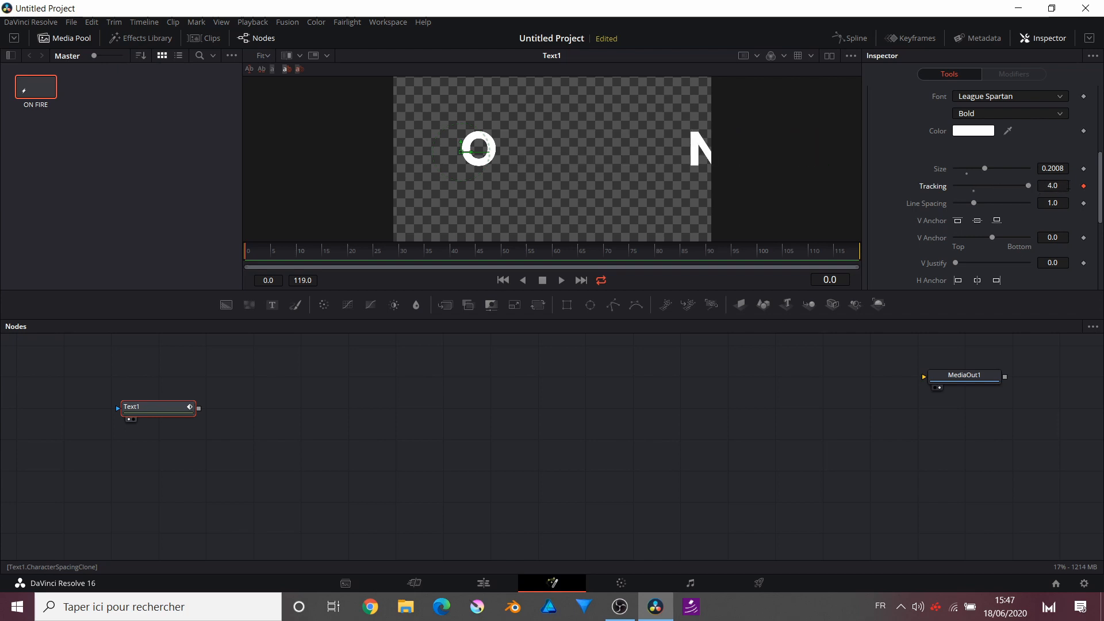
{"action": "left_click", "coordinate": [1058, 186]}
{"action": "type", "text": "10"}
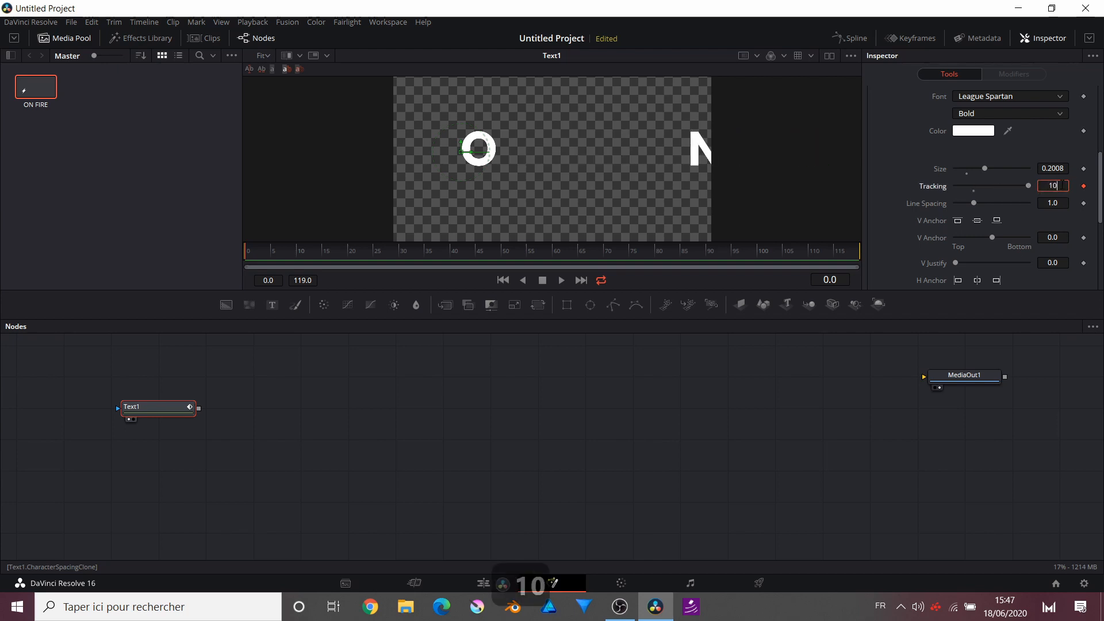
{"action": "key", "text": "Return"}
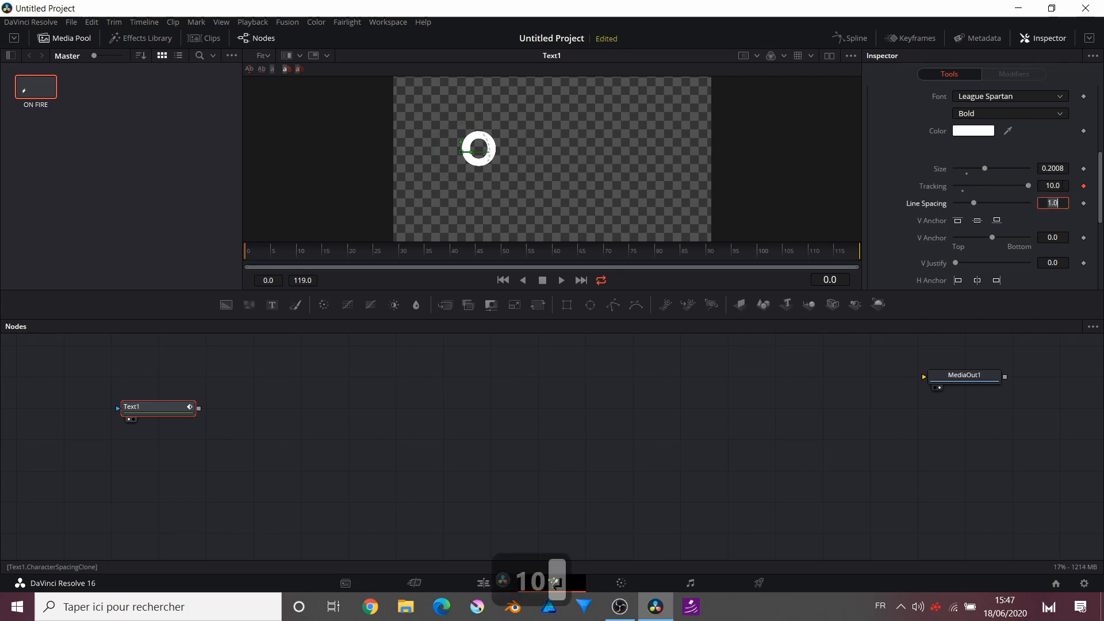
{"action": "left_click", "coordinate": [373, 254]}
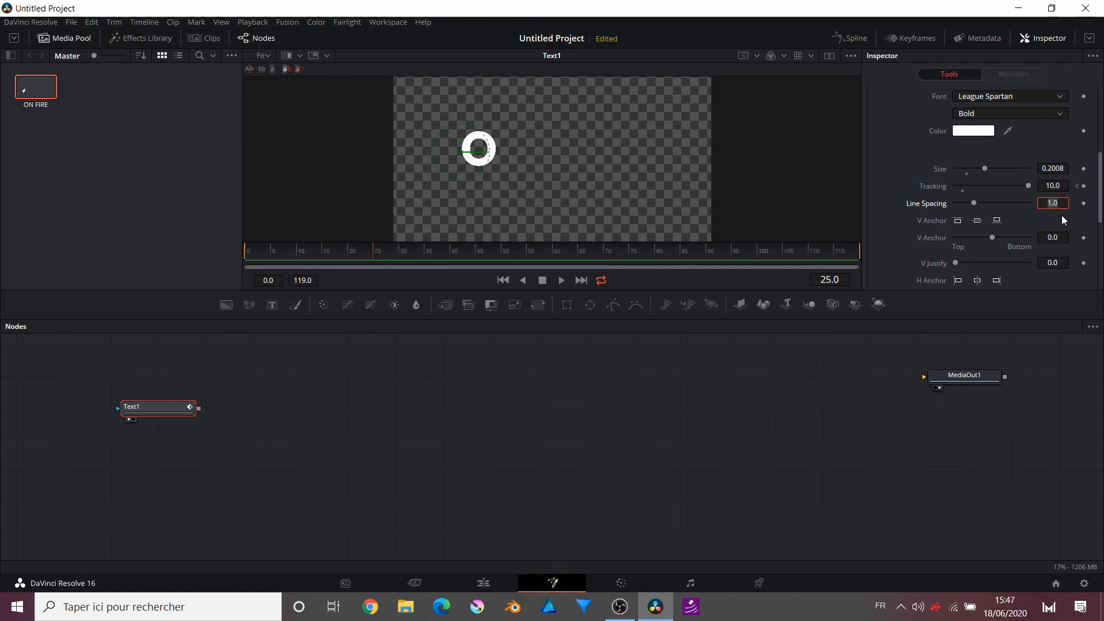
{"action": "left_click", "coordinate": [962, 192]}
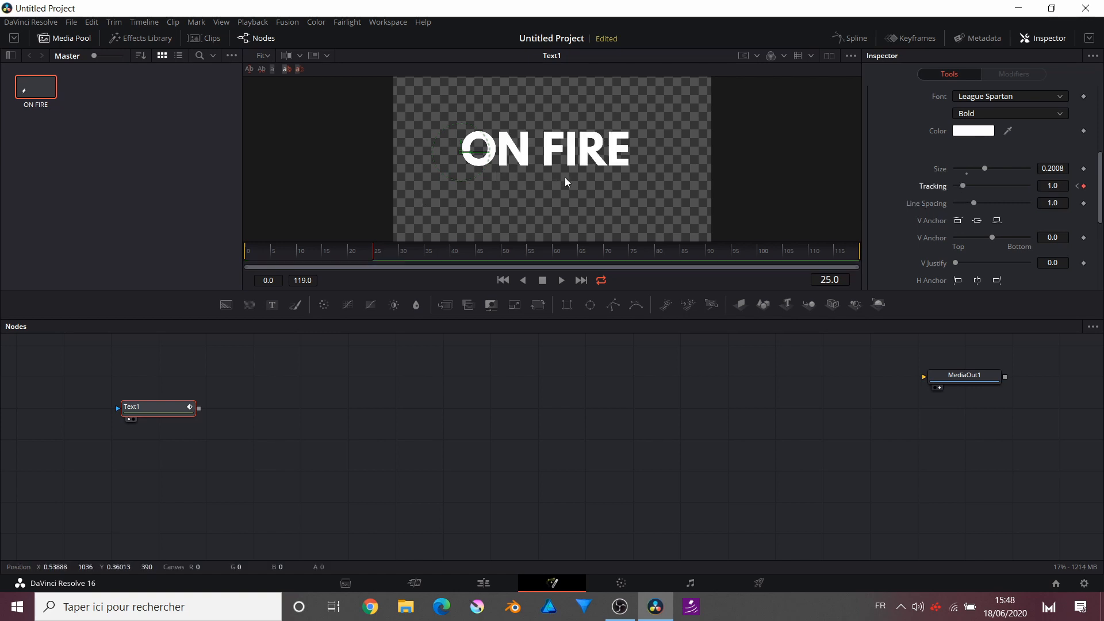
Step: Play the tracking animation from the first frame to check it, and return to frame 0
{"action": "left_click_drag", "start_coordinate": [308, 252], "coordinate": [229, 256]}
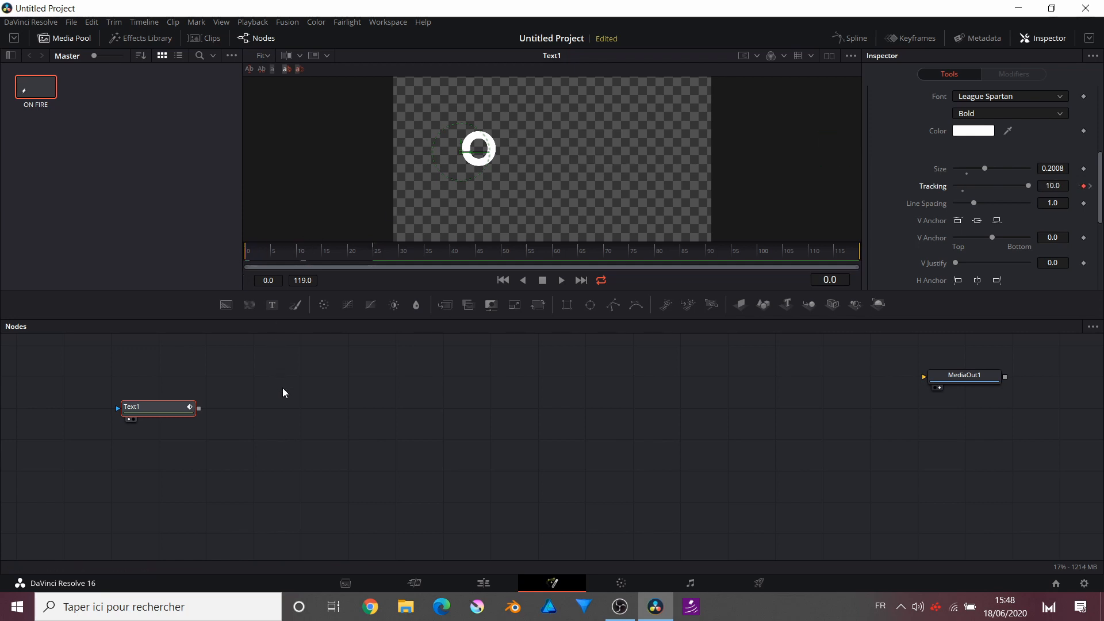
{"action": "key", "text": "space"}
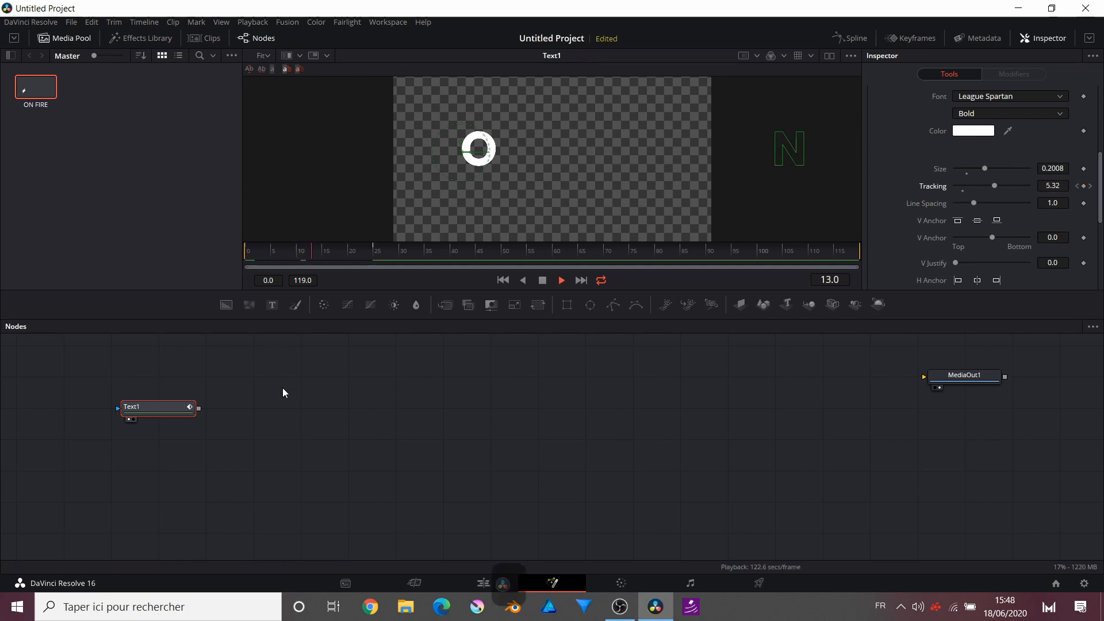
{"action": "key", "text": "space"}
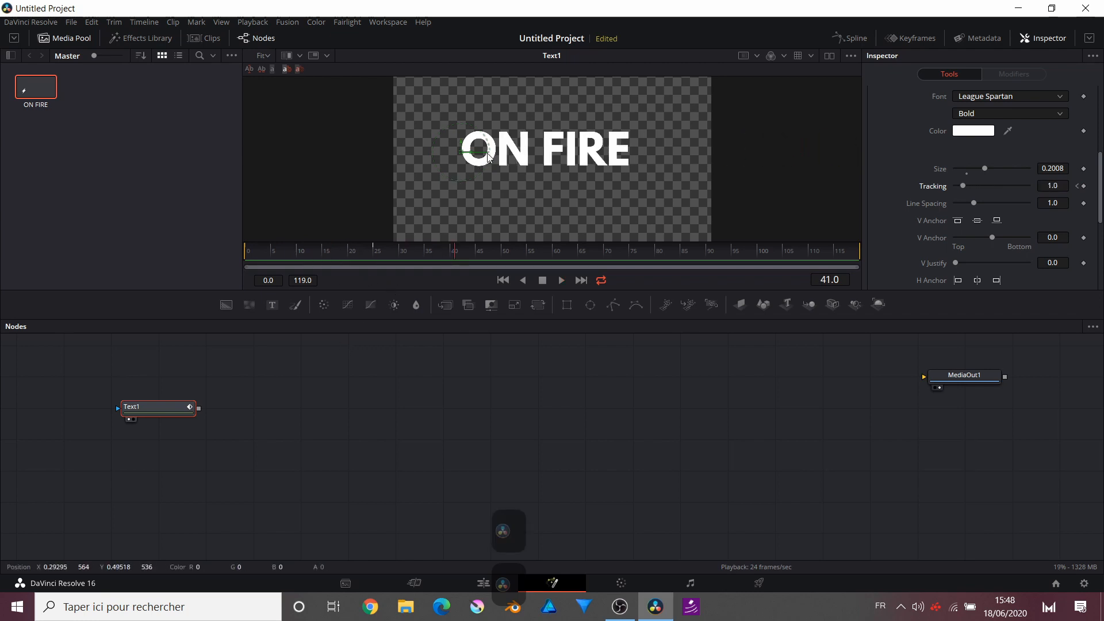
{"action": "left_click_drag", "start_coordinate": [308, 249], "coordinate": [209, 256]}
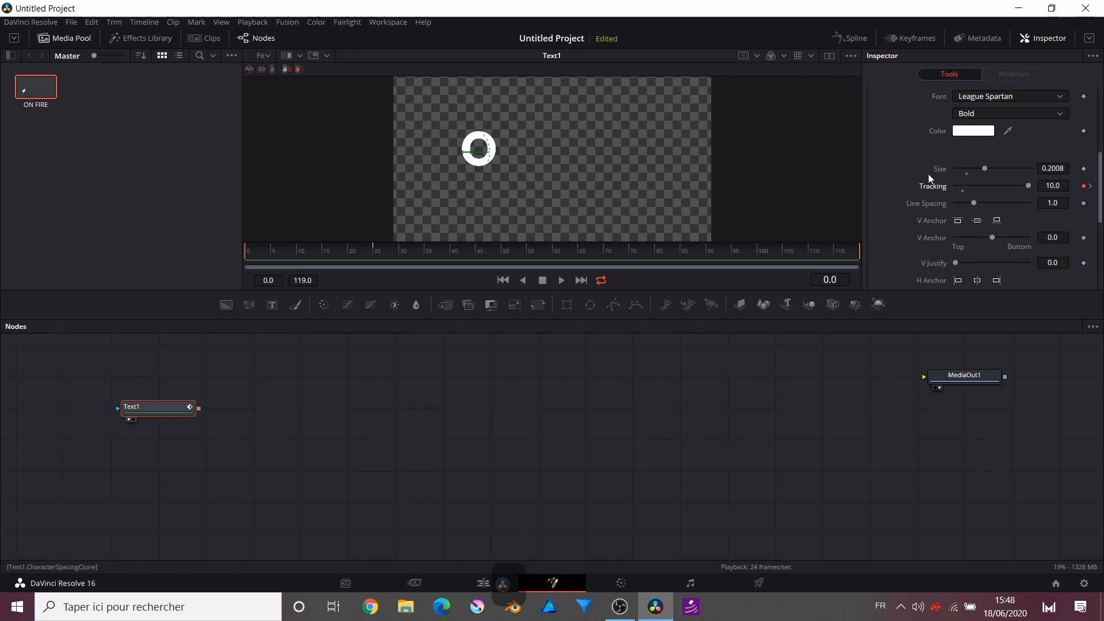
Step: Replay the tracking animation from frame 0 and stop it once the title has come together
{"action": "scroll", "coordinate": [999, 162], "scroll_direction": "up", "scroll_amount": 5}
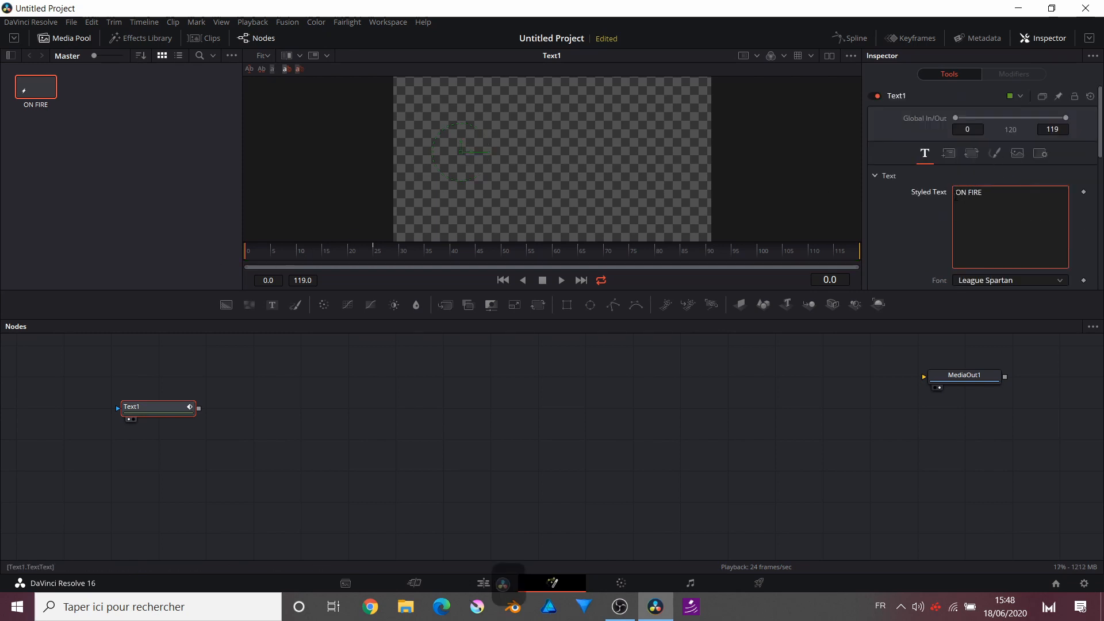
{"action": "left_click_drag", "start_coordinate": [266, 251], "coordinate": [239, 258]}
{"action": "left_click", "coordinate": [312, 381]}
{"action": "key", "text": "space"}
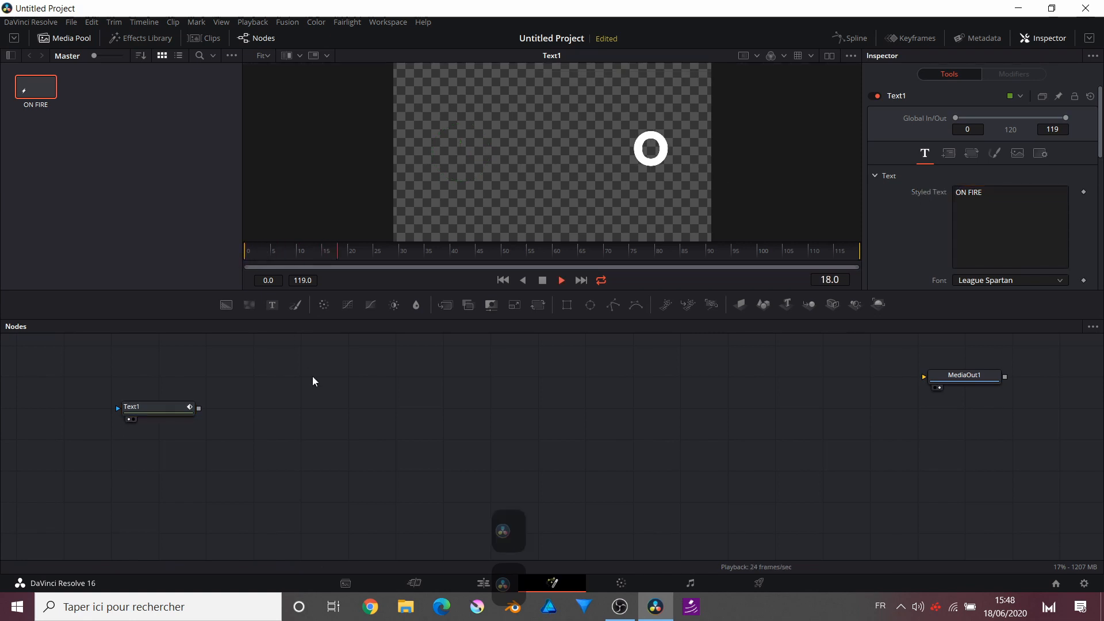
{"action": "key", "text": "space"}
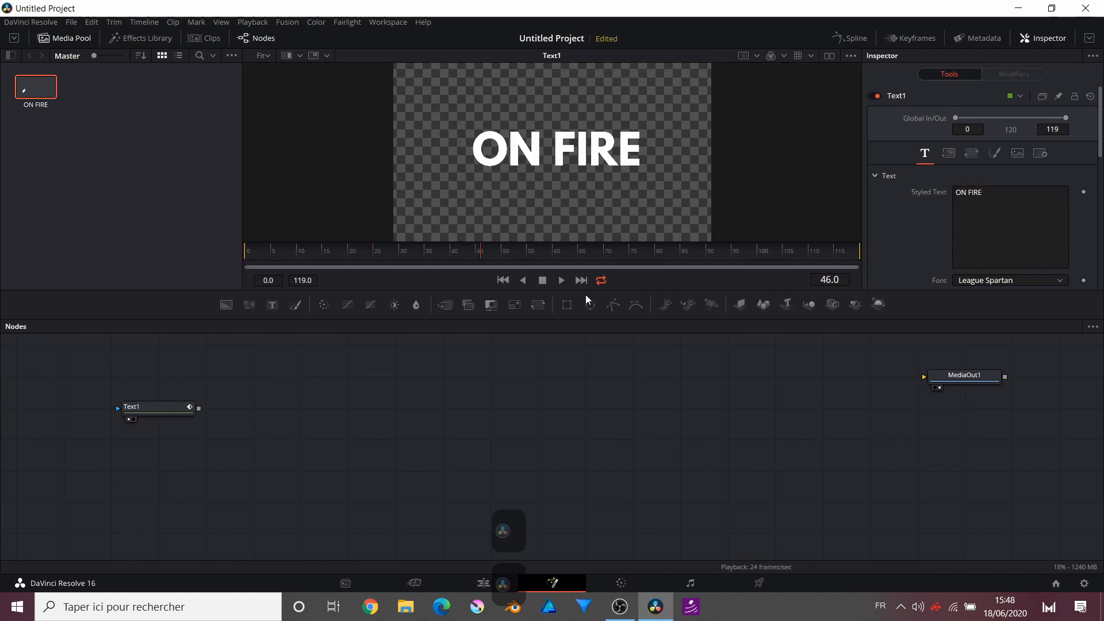
Step: In the Spline editor, smooth both Character Spacing keyframes of the text and lengthen their handles for a stronger ease
{"action": "left_click", "coordinate": [850, 39]}
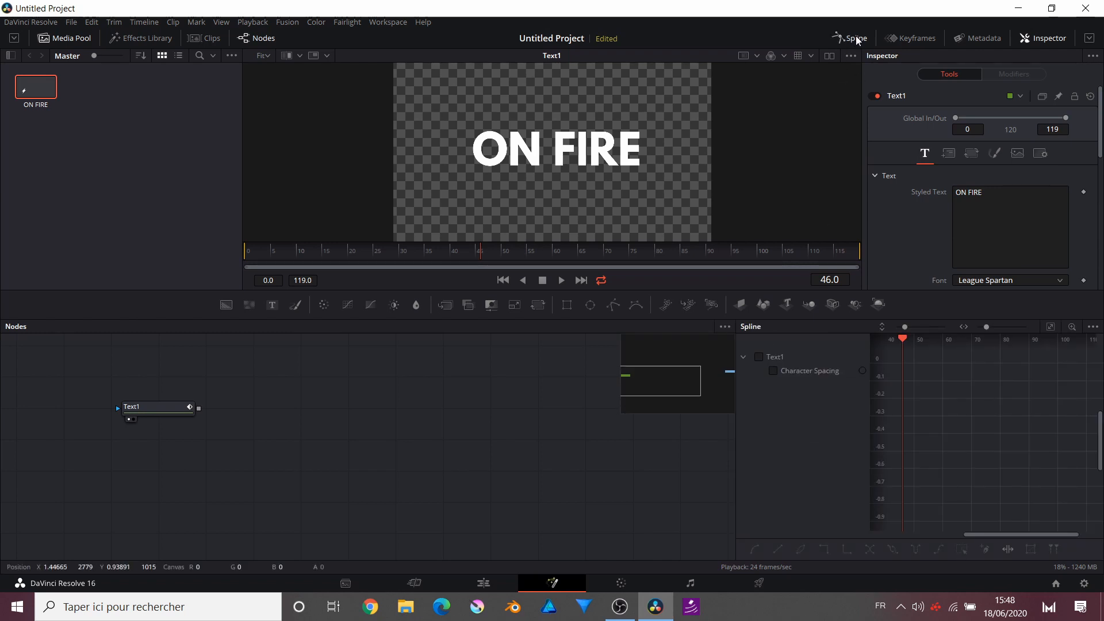
{"action": "left_click", "coordinate": [759, 357]}
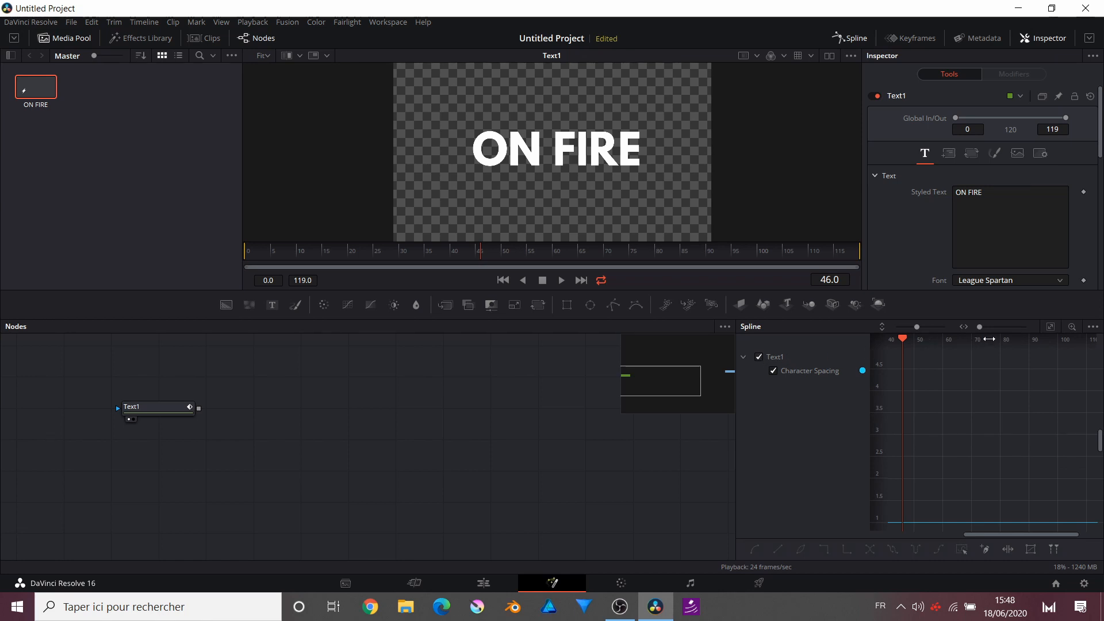
{"action": "left_click", "coordinate": [1051, 326]}
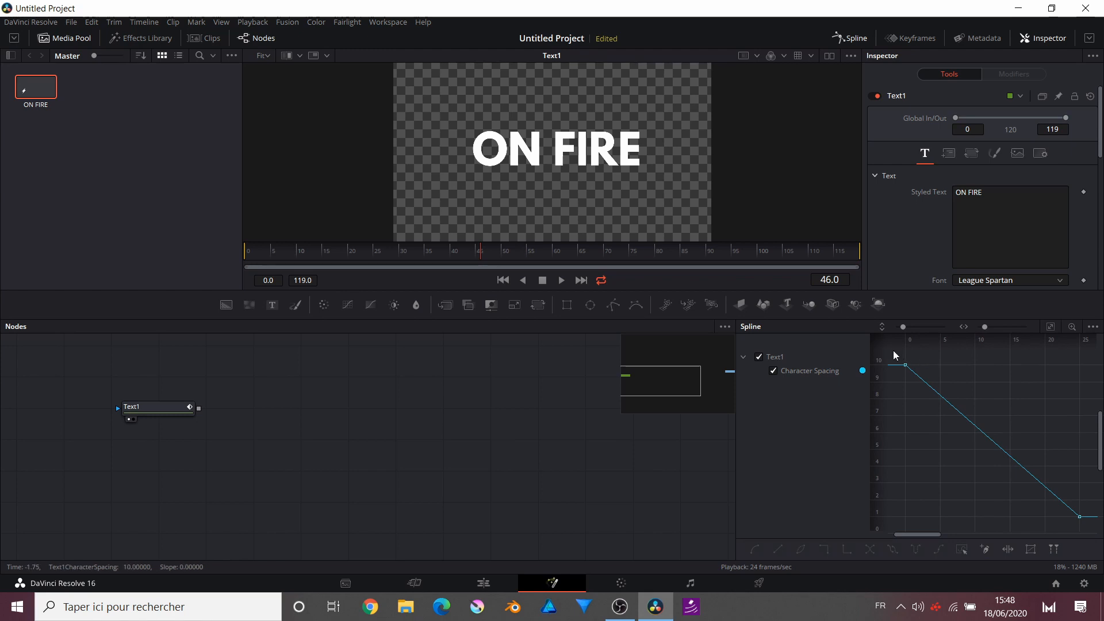
{"action": "left_click_drag", "start_coordinate": [897, 355], "coordinate": [1097, 524]}
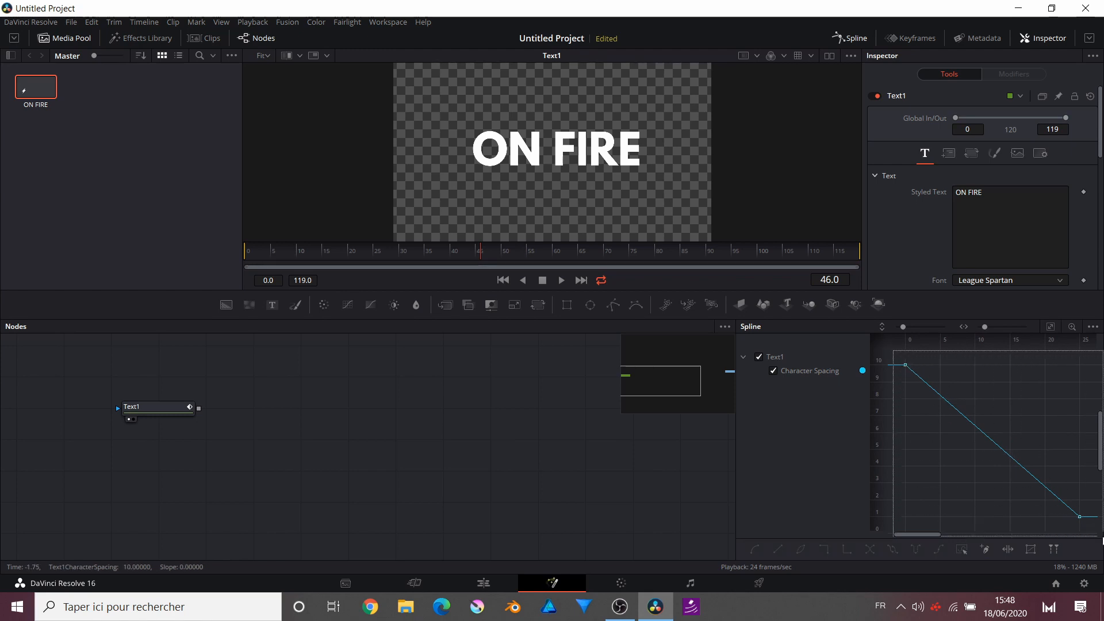
{"action": "left_click", "coordinate": [754, 549]}
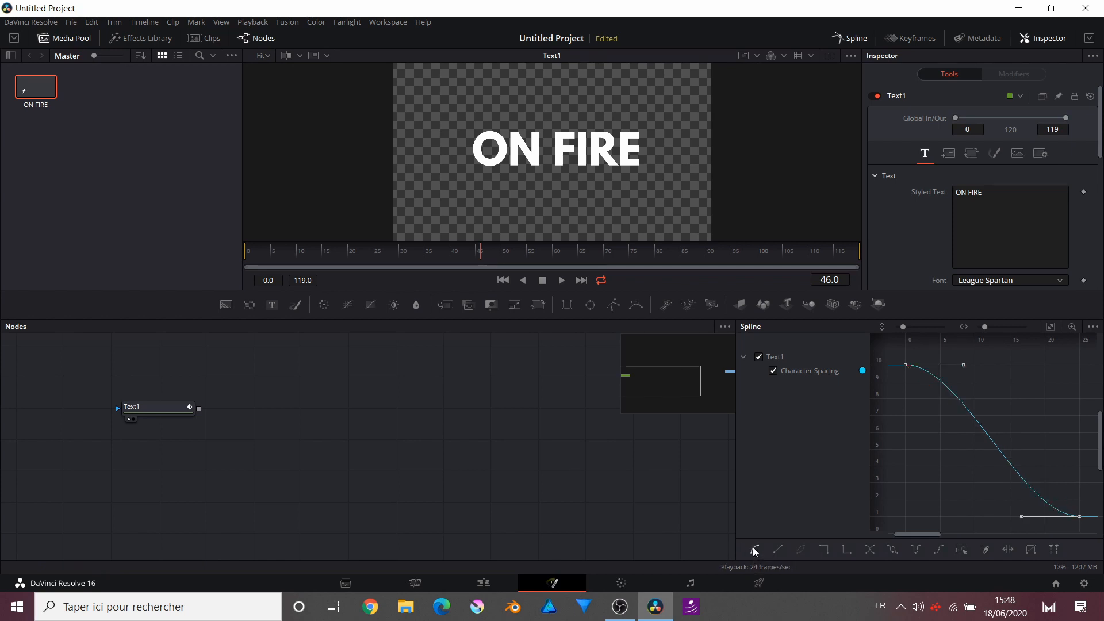
{"action": "left_click_drag", "start_coordinate": [1021, 516], "coordinate": [972, 522]}
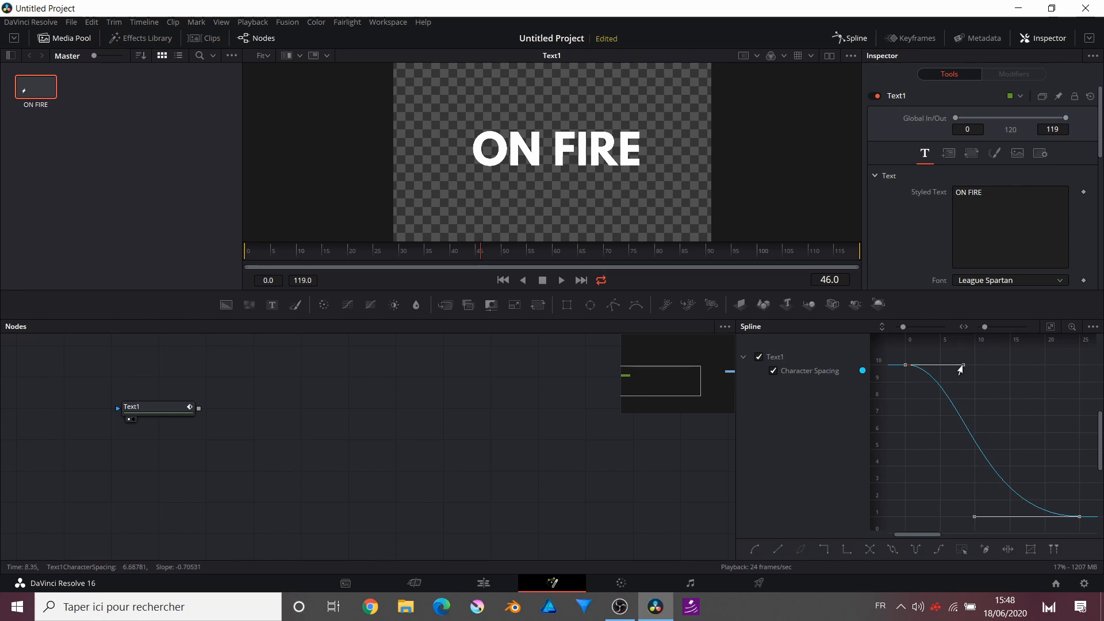
{"action": "left_click_drag", "start_coordinate": [959, 366], "coordinate": [988, 367]}
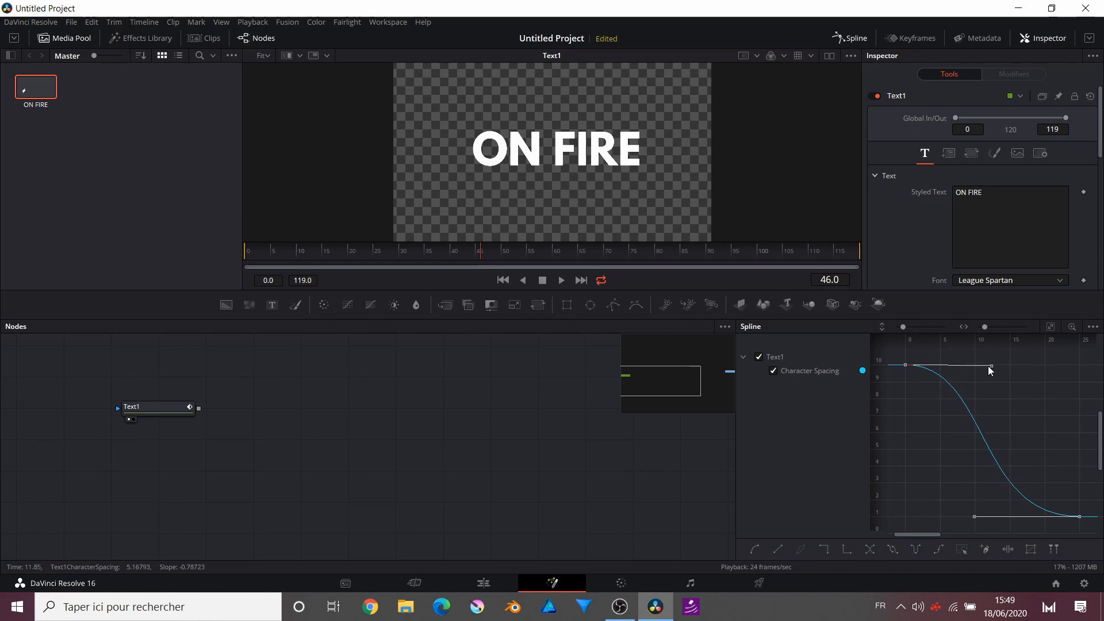
Step: Play the eased tracking animation twice from frame 0, and close the Spline editor
{"action": "left_click_drag", "start_coordinate": [414, 251], "coordinate": [223, 253]}
{"action": "key", "text": "space"}
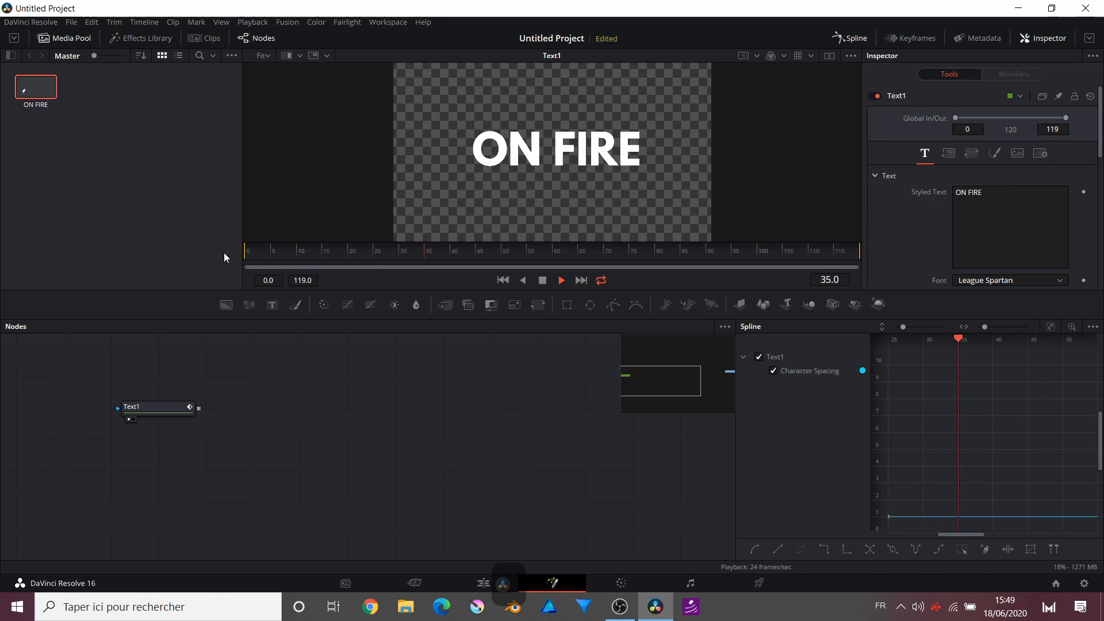
{"action": "left_click_drag", "start_coordinate": [256, 251], "coordinate": [188, 264]}
{"action": "key", "text": "space"}
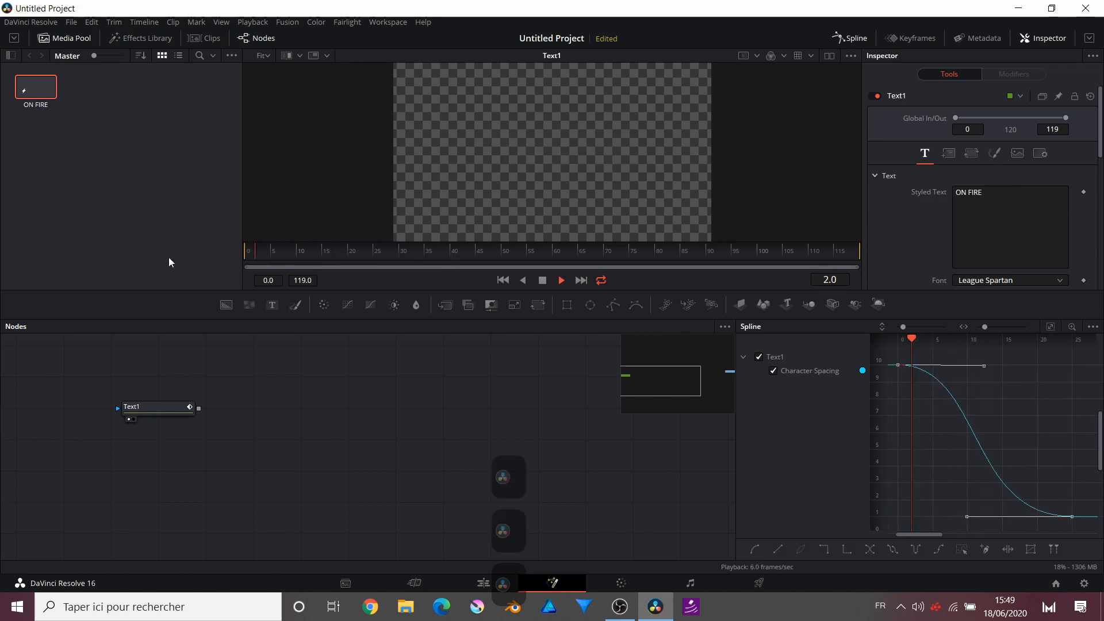
{"action": "key", "text": "space"}
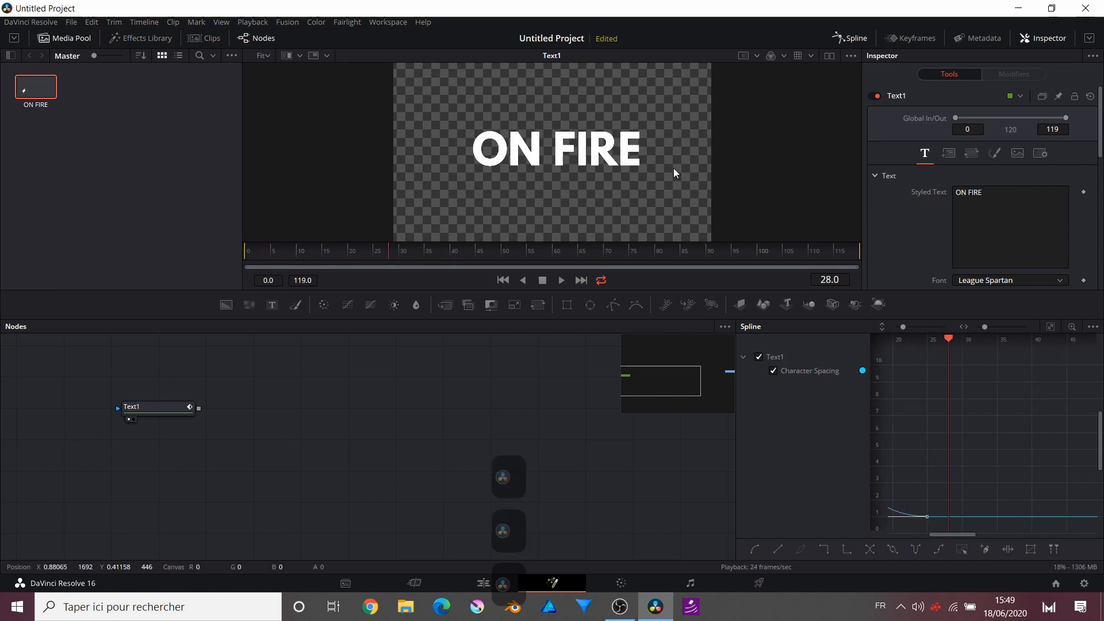
{"action": "left_click", "coordinate": [853, 38]}
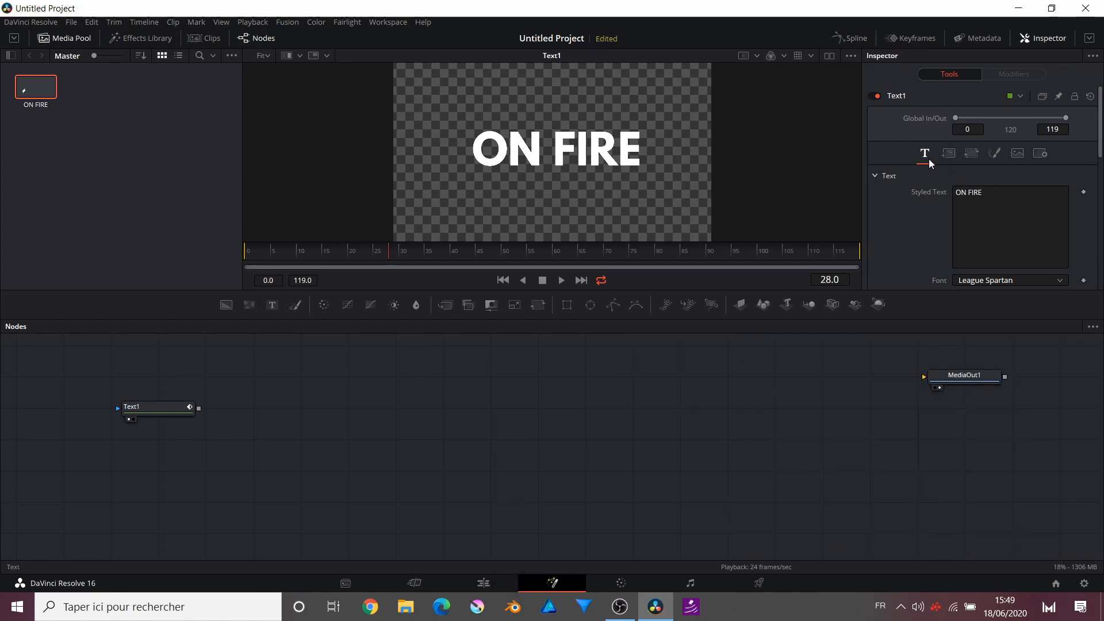
Step: Set the text's Y rotation to 45 degrees in its layout settings
{"action": "left_click", "coordinate": [947, 154]}
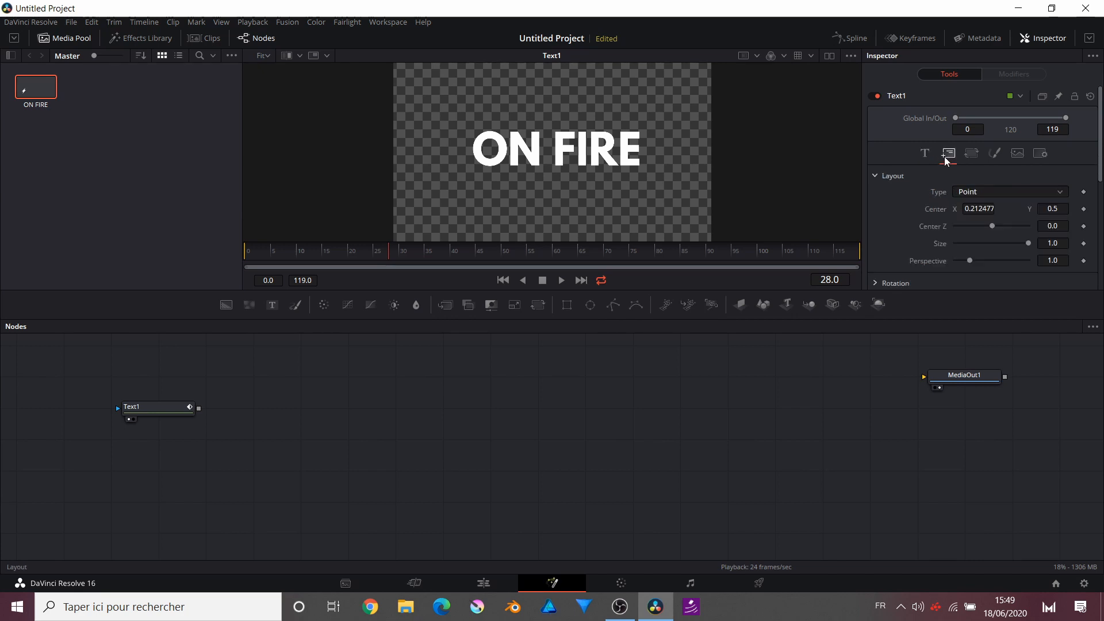
{"action": "scroll", "coordinate": [931, 208], "scroll_direction": "down", "scroll_amount": 1}
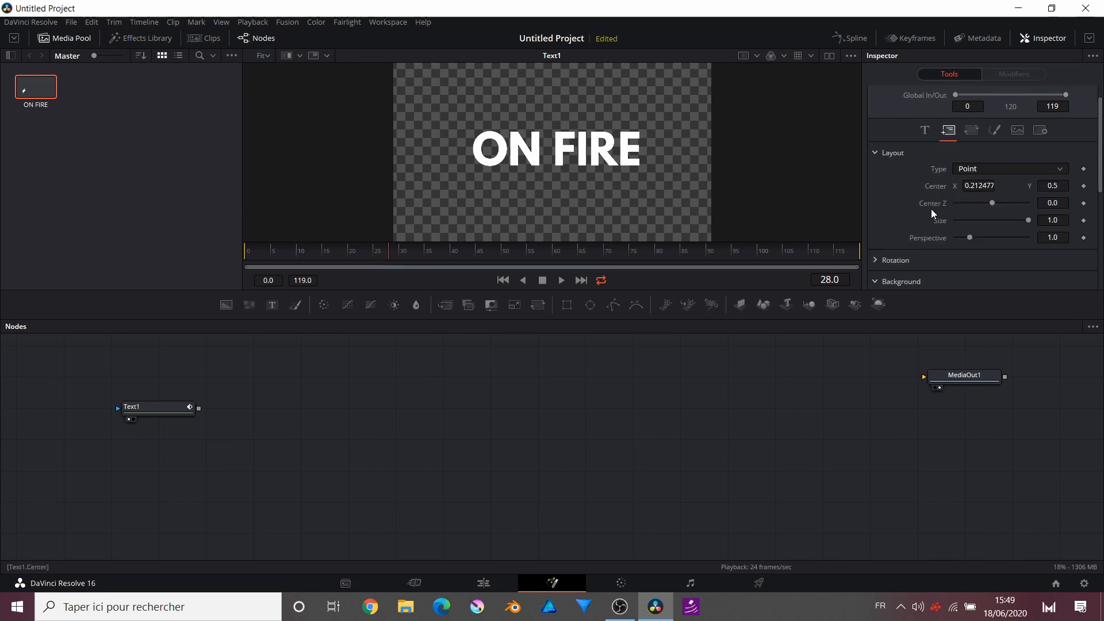
{"action": "left_click", "coordinate": [879, 259]}
{"action": "scroll", "coordinate": [923, 265], "scroll_direction": "down", "scroll_amount": 5}
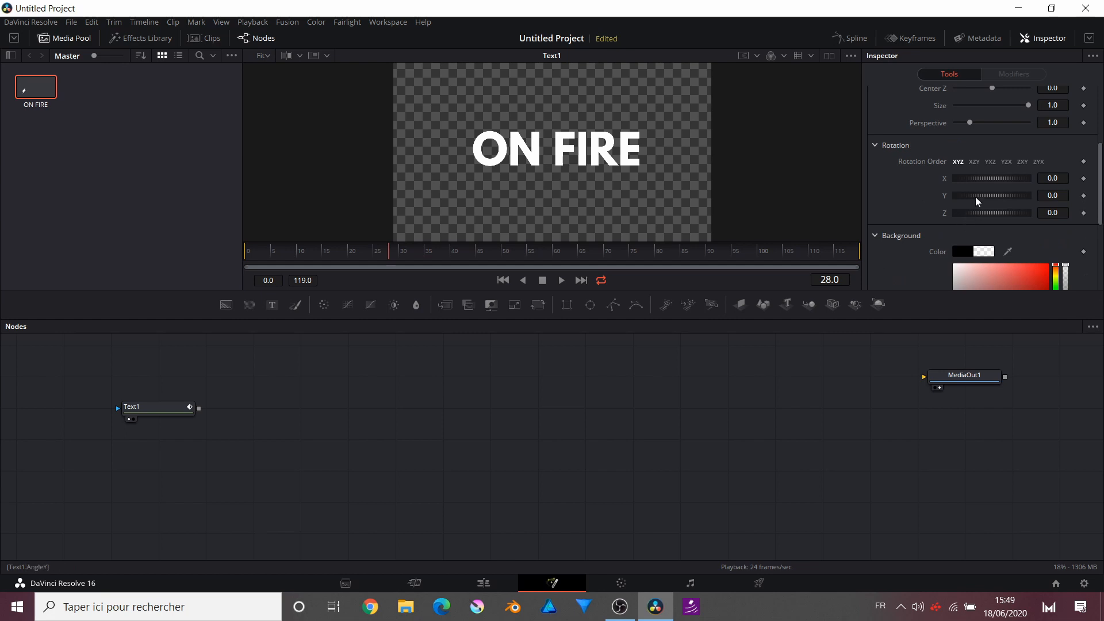
{"action": "left_click_drag", "start_coordinate": [978, 197], "coordinate": [986, 200]}
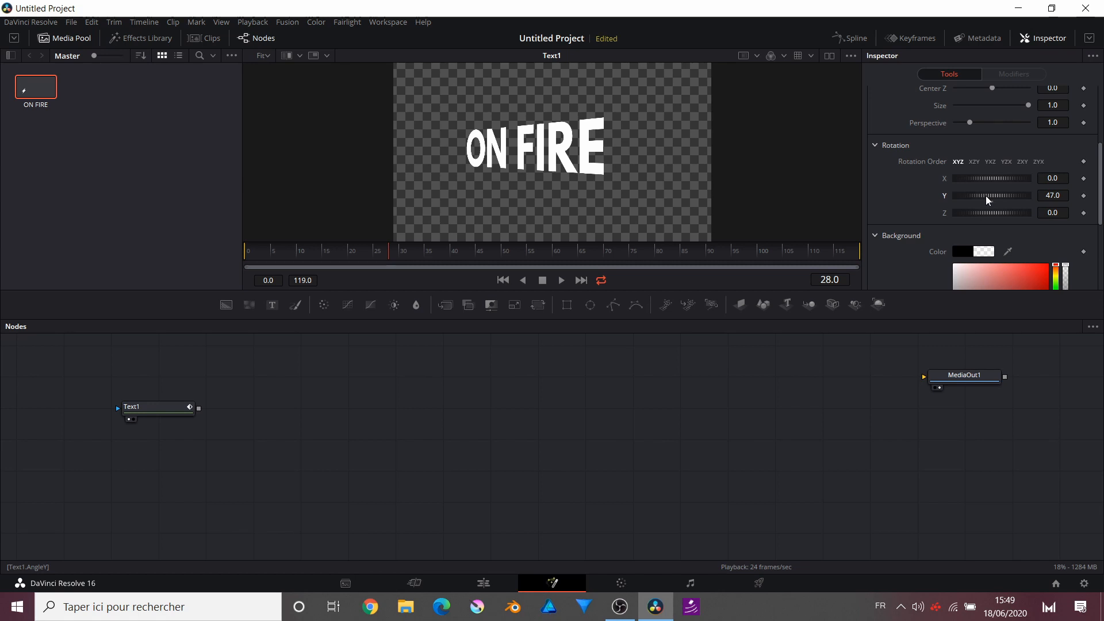
{"action": "left_click", "coordinate": [1063, 195]}
{"action": "type", "text": "45"}
{"action": "key", "text": "Tab"}
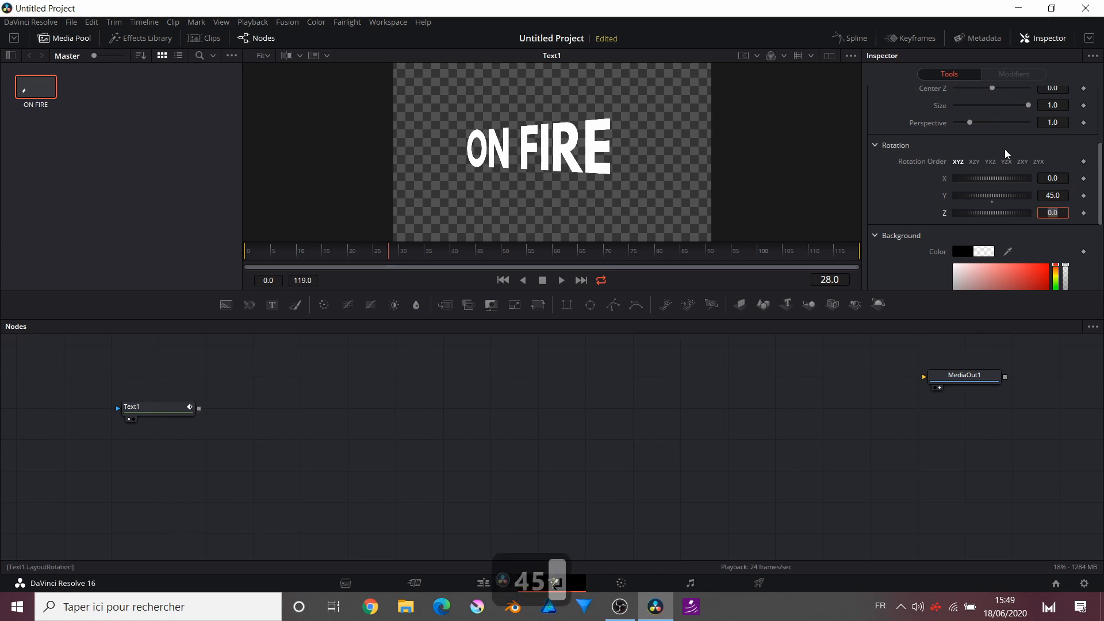
Step: Increase the text's perspective to about 1.34 and set its Y rotation to 50 degrees
{"action": "scroll", "coordinate": [1006, 150], "scroll_direction": "up", "scroll_amount": 3}
{"action": "left_click_drag", "start_coordinate": [973, 261], "coordinate": [978, 261]}
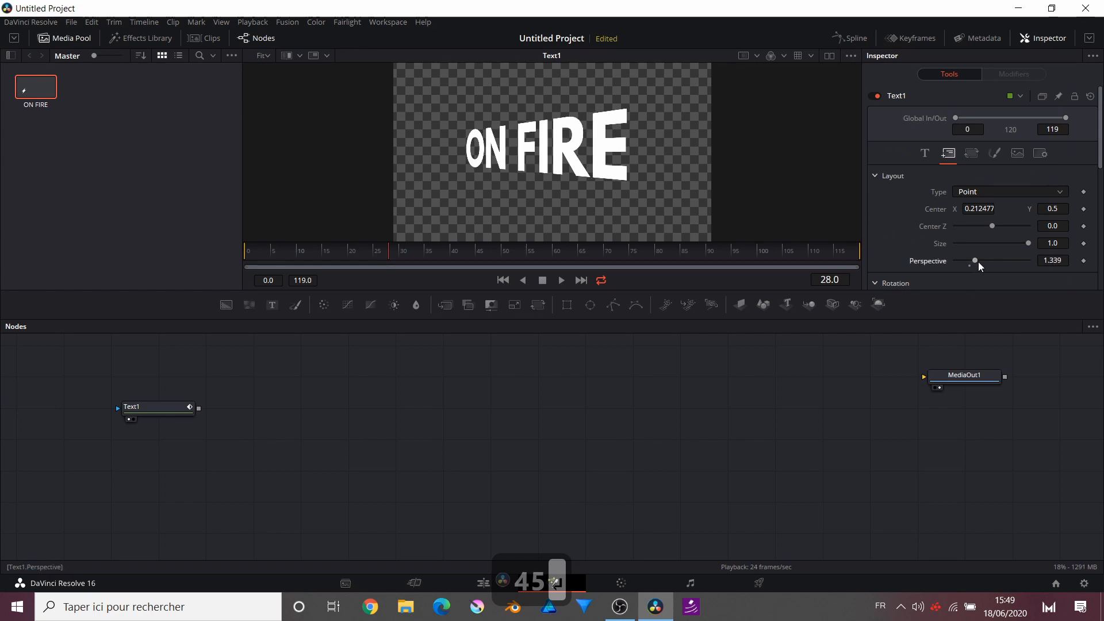
{"action": "scroll", "coordinate": [1012, 242], "scroll_direction": "down", "scroll_amount": 3}
{"action": "left_click", "coordinate": [1047, 218]}
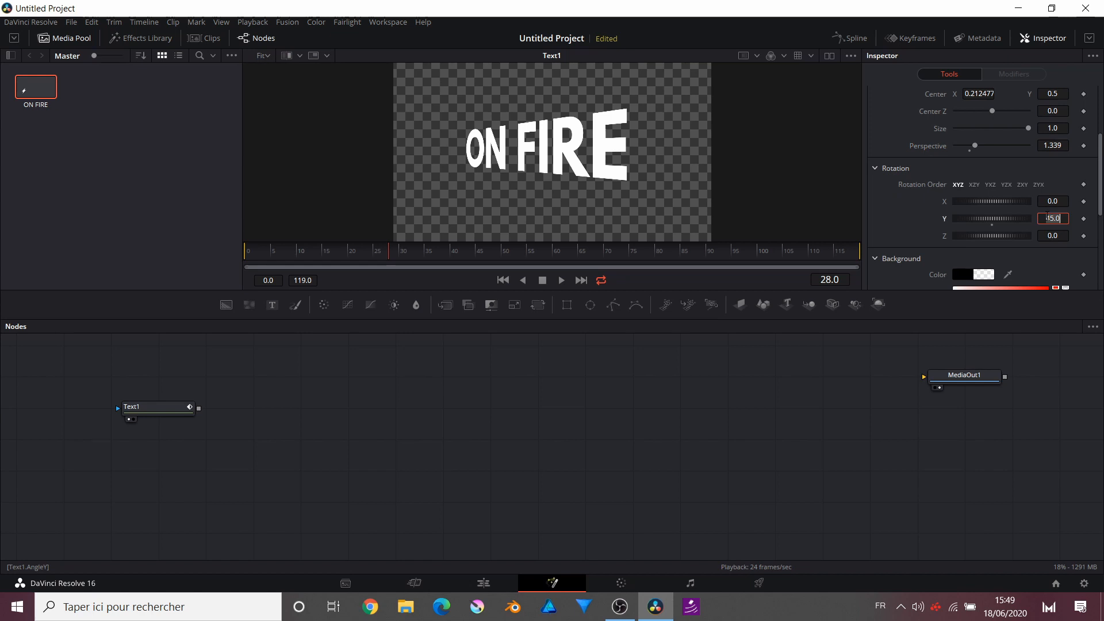
{"action": "type", "text": "50"}
{"action": "key", "text": "Tab"}
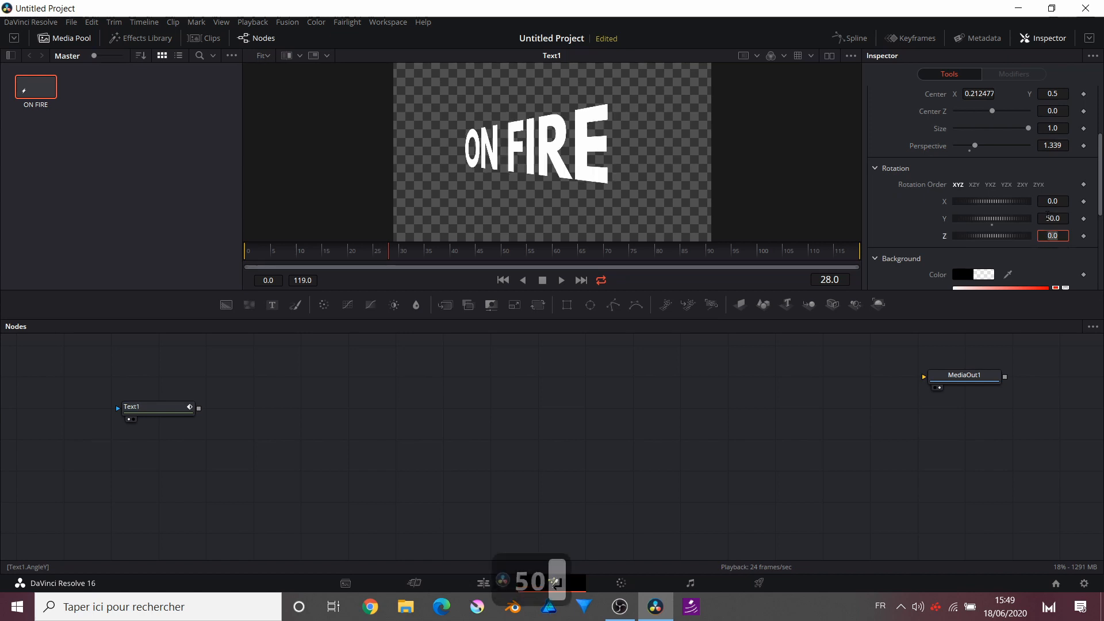
Step: Shift the angled text horizontally to about X 0.27, and play the animation from frame 0 to check it
{"action": "left_click", "coordinate": [174, 412]}
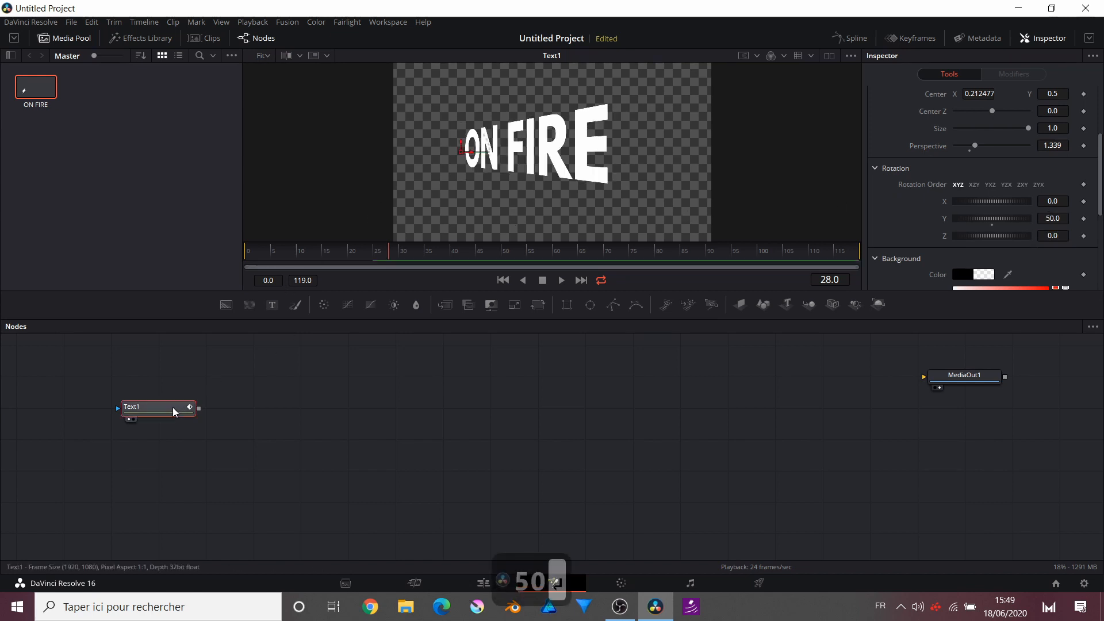
{"action": "left_click_drag", "start_coordinate": [467, 154], "coordinate": [487, 159]}
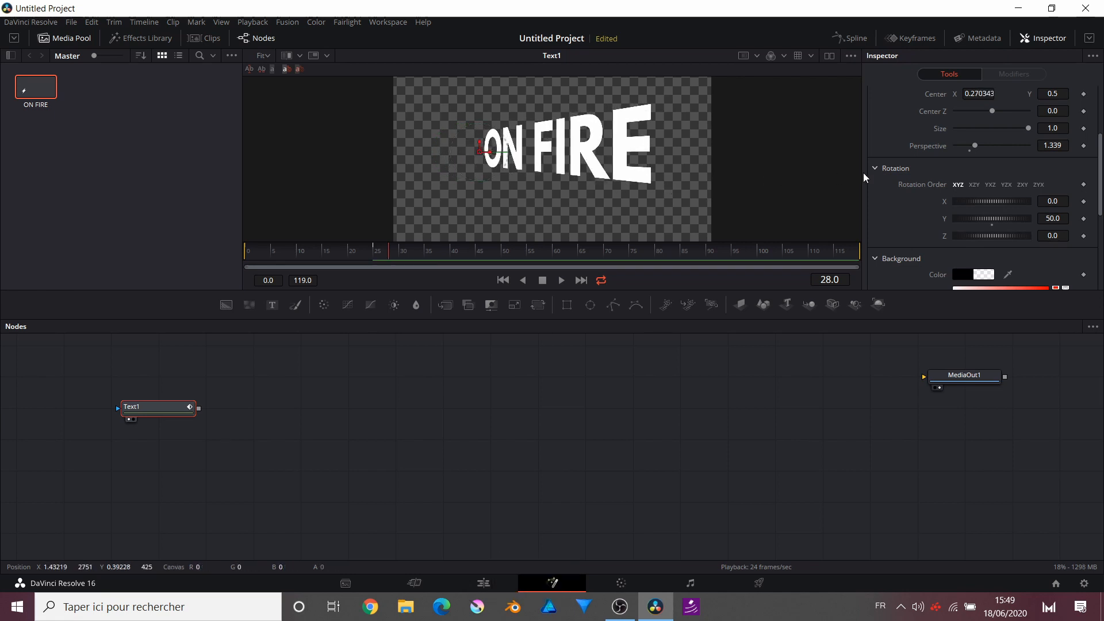
{"action": "left_click_drag", "start_coordinate": [342, 257], "coordinate": [239, 276]}
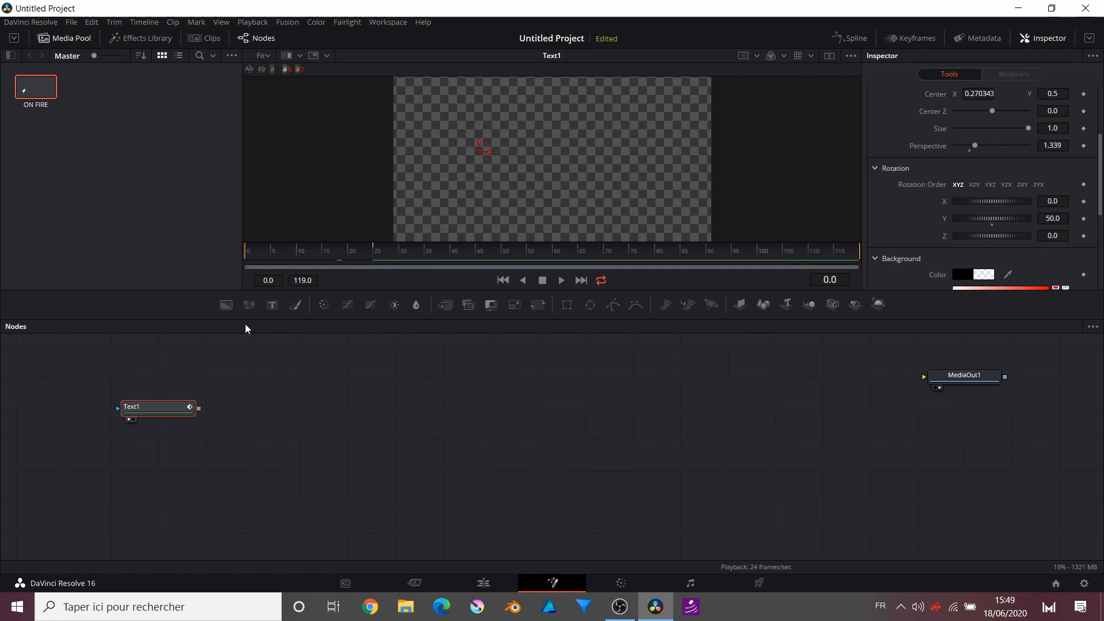
{"action": "key", "text": "space"}
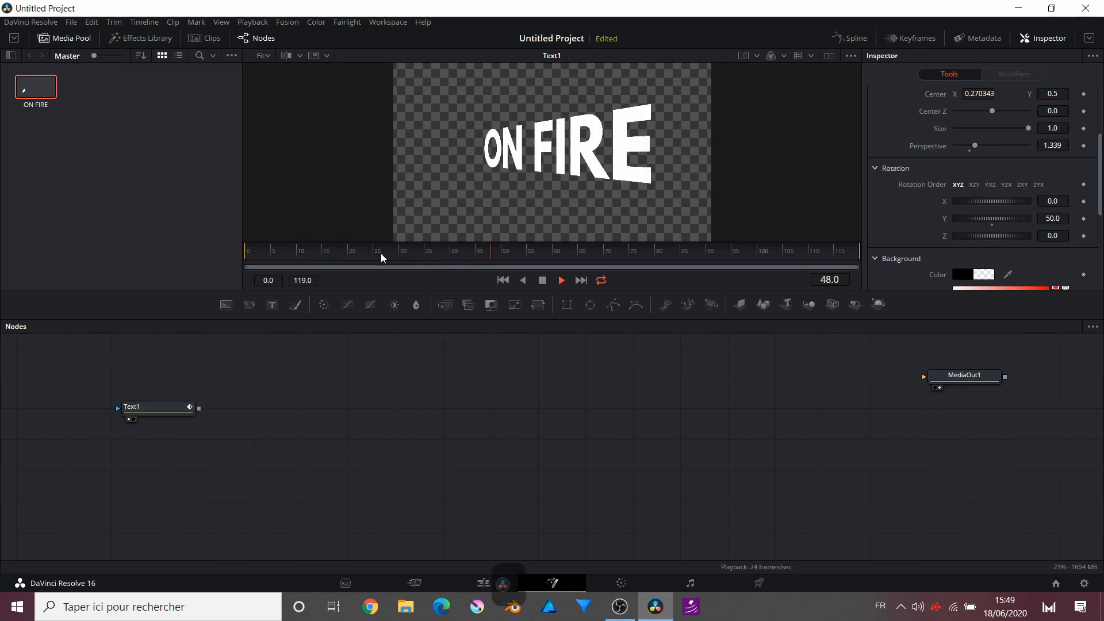
{"action": "left_click_drag", "start_coordinate": [346, 252], "coordinate": [191, 256]}
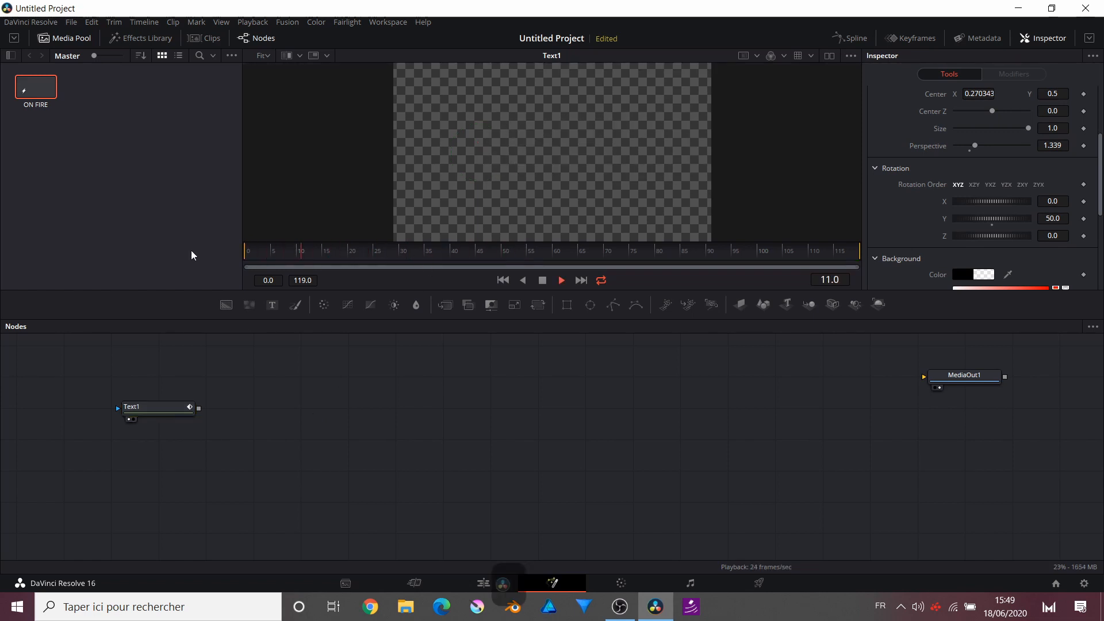
{"action": "key", "text": "space"}
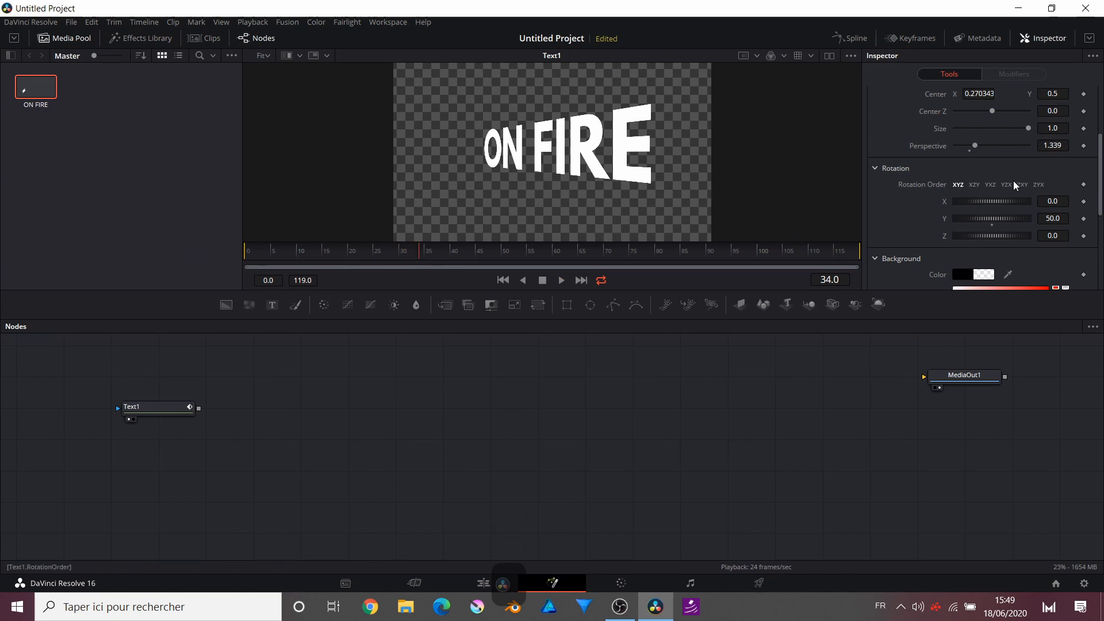
Step: Change the fill colour of the text's first shading element to orange
{"action": "scroll", "coordinate": [1013, 180], "scroll_direction": "up", "scroll_amount": 3}
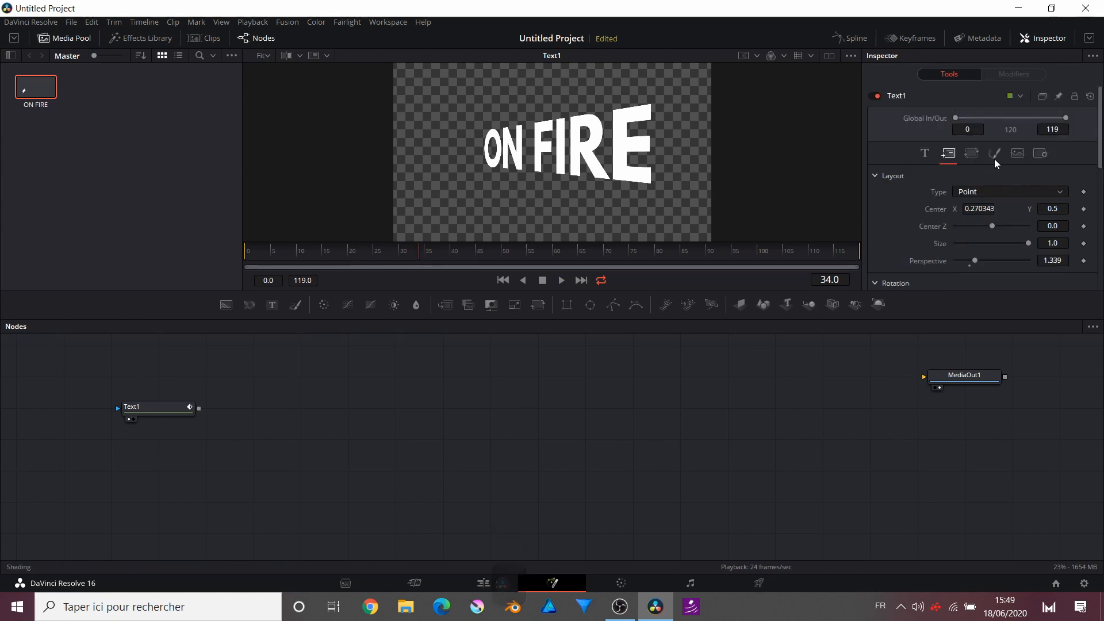
{"action": "left_click", "coordinate": [995, 158]}
{"action": "scroll", "coordinate": [929, 207], "scroll_direction": "down", "scroll_amount": 3}
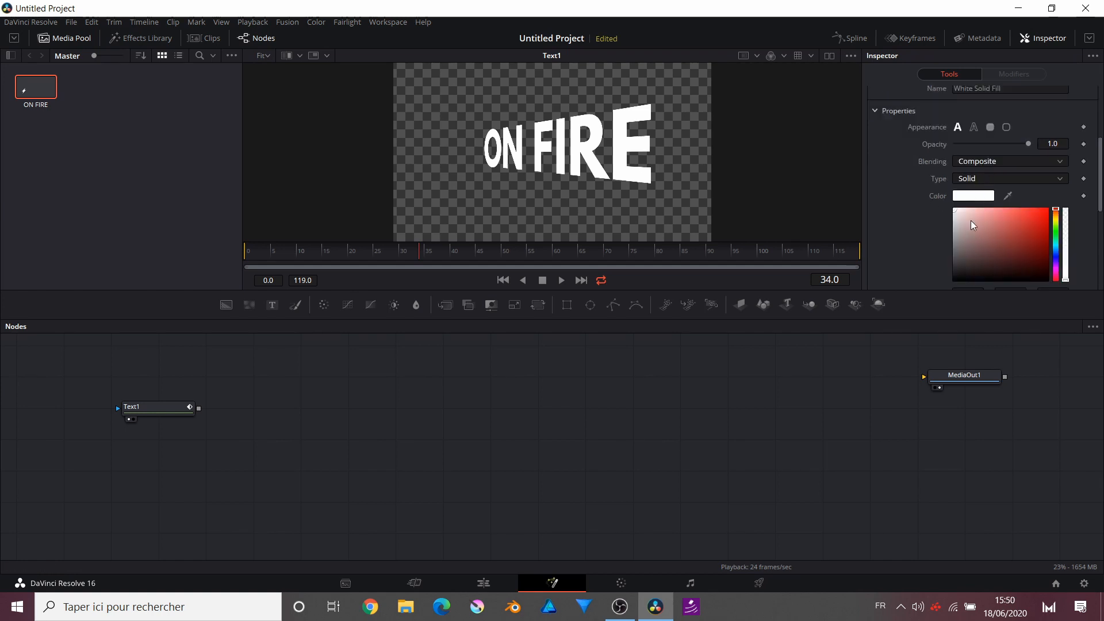
{"action": "left_click_drag", "start_coordinate": [1056, 210], "coordinate": [1056, 212]}
{"action": "left_click", "coordinate": [1031, 210]}
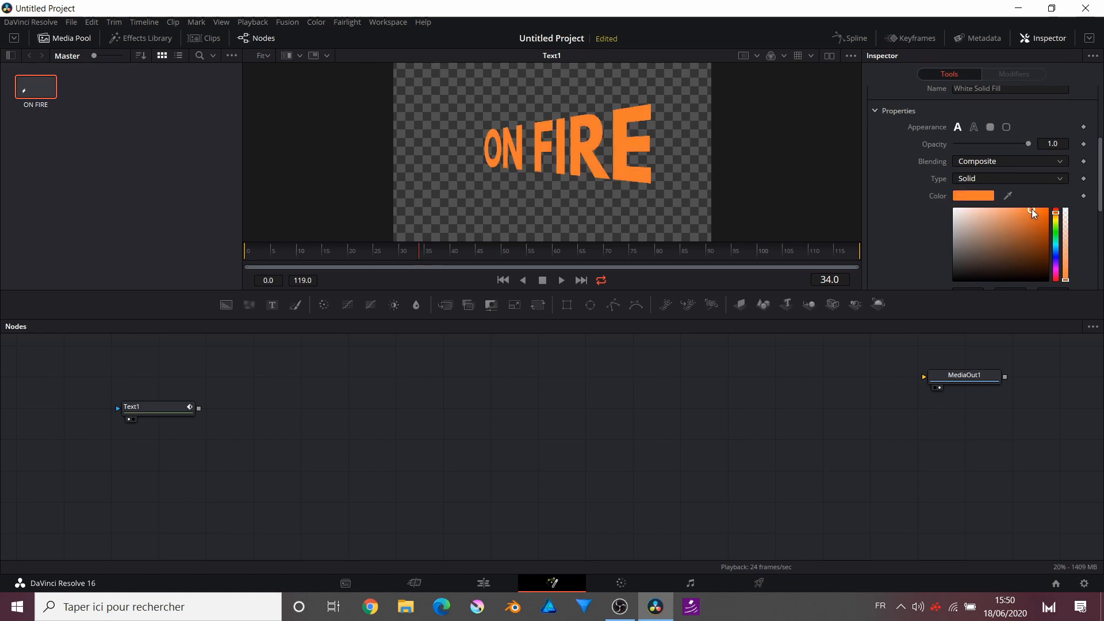
Step: Enable the text's second shading element and change its outline colour to white
{"action": "scroll", "coordinate": [909, 181], "scroll_direction": "up", "scroll_amount": 3}
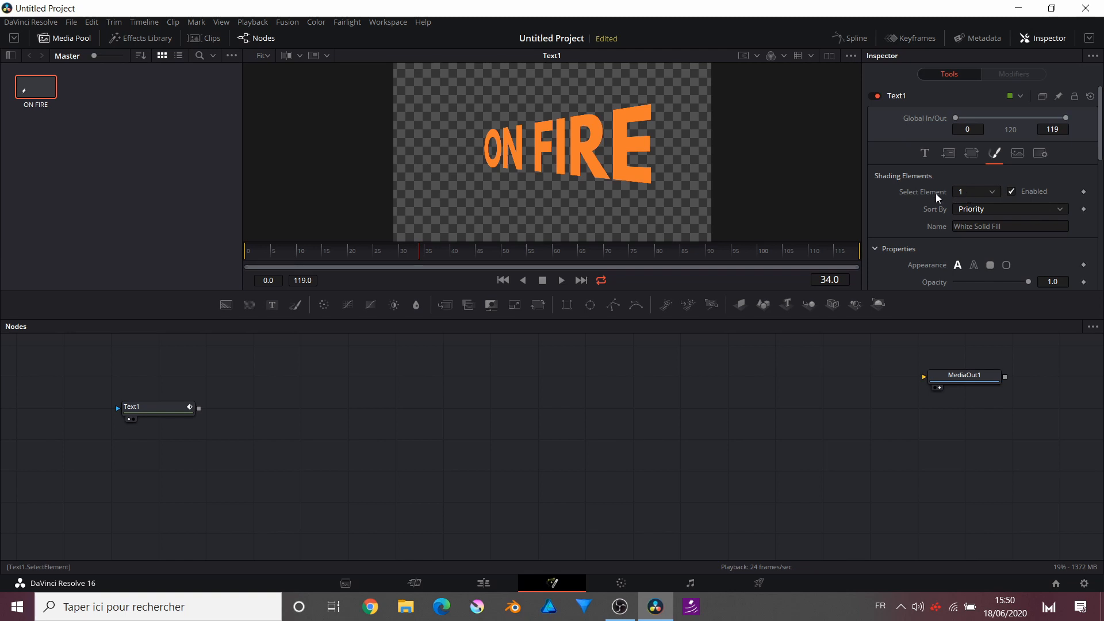
{"action": "left_click", "coordinate": [969, 193]}
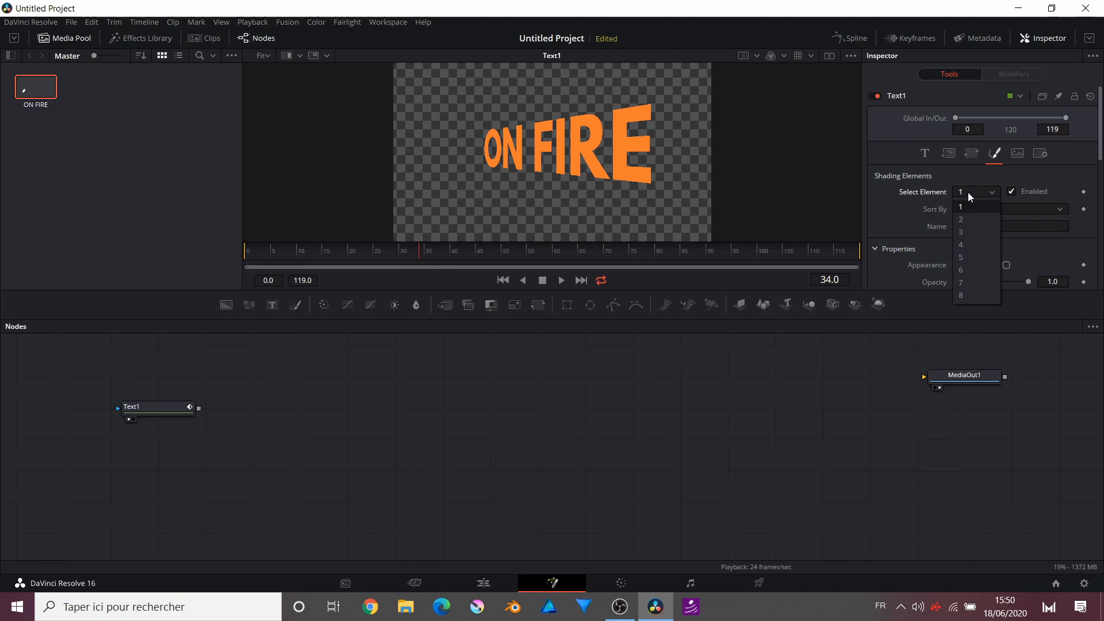
{"action": "left_click", "coordinate": [968, 193]}
{"action": "left_click", "coordinate": [969, 193]}
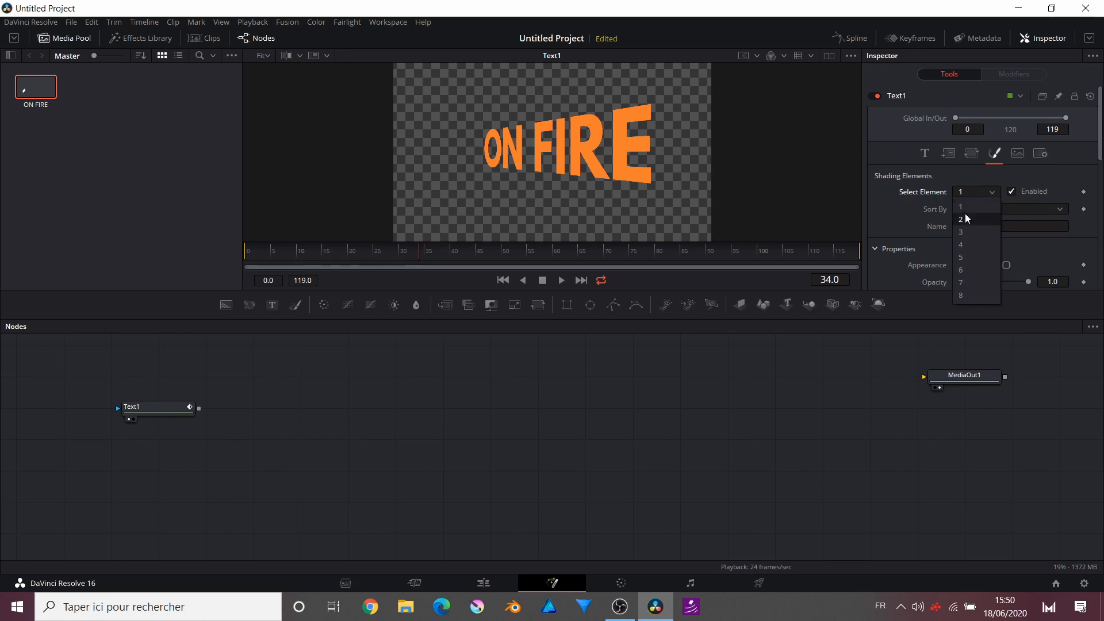
{"action": "left_click", "coordinate": [966, 219]}
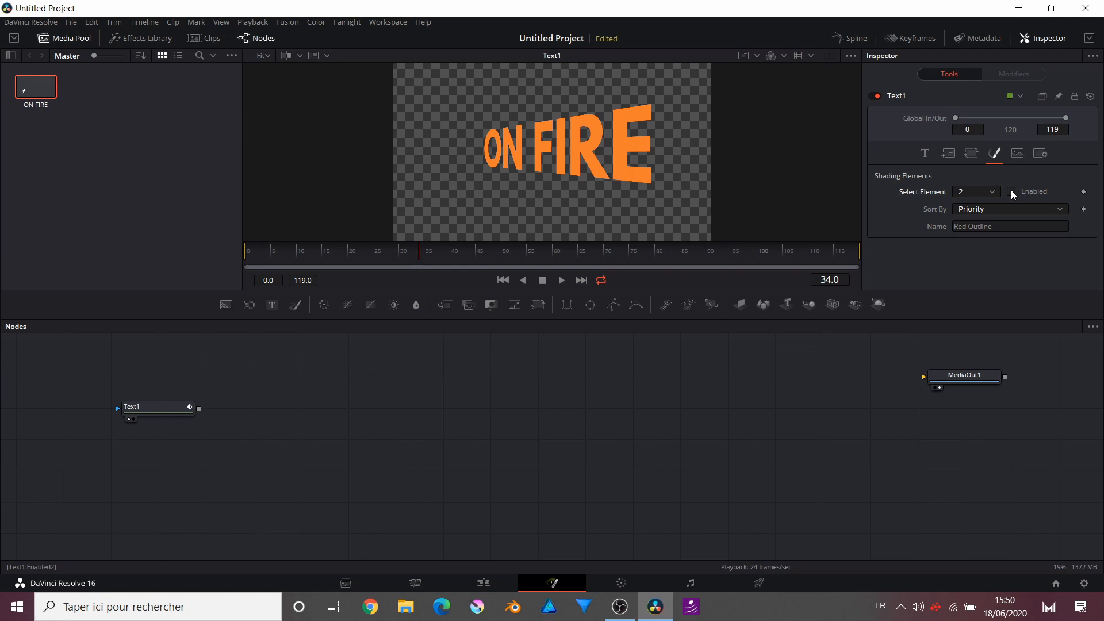
{"action": "left_click", "coordinate": [1011, 191]}
{"action": "scroll", "coordinate": [652, 149], "scroll_direction": "up", "scroll_amount": 3}
{"action": "scroll", "coordinate": [926, 202], "scroll_direction": "down", "scroll_amount": 5}
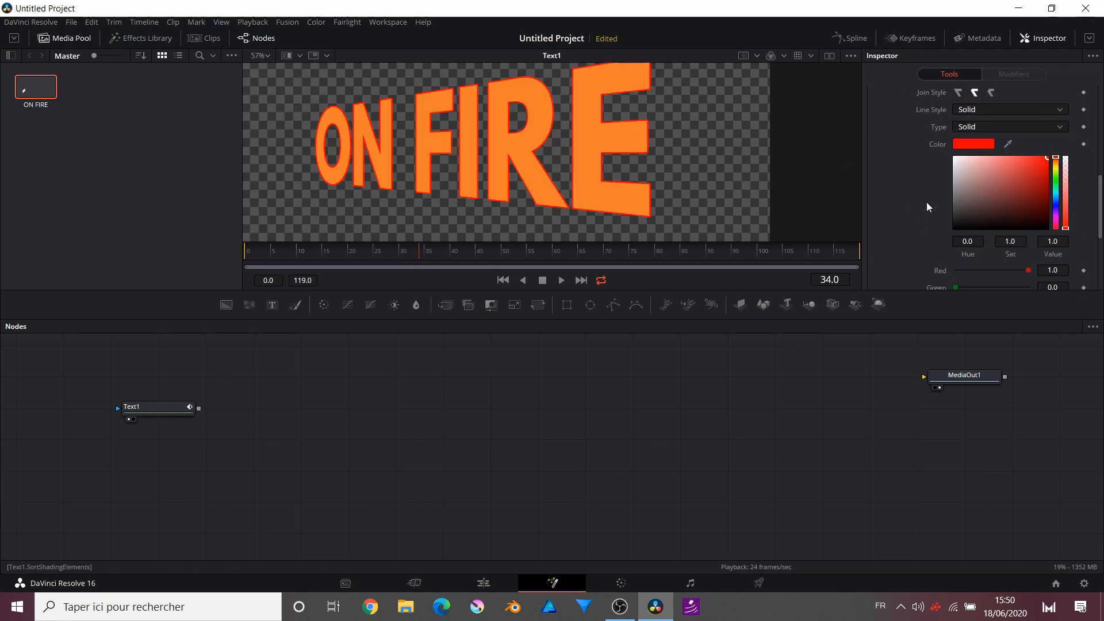
{"action": "left_click_drag", "start_coordinate": [967, 188], "coordinate": [954, 157]}
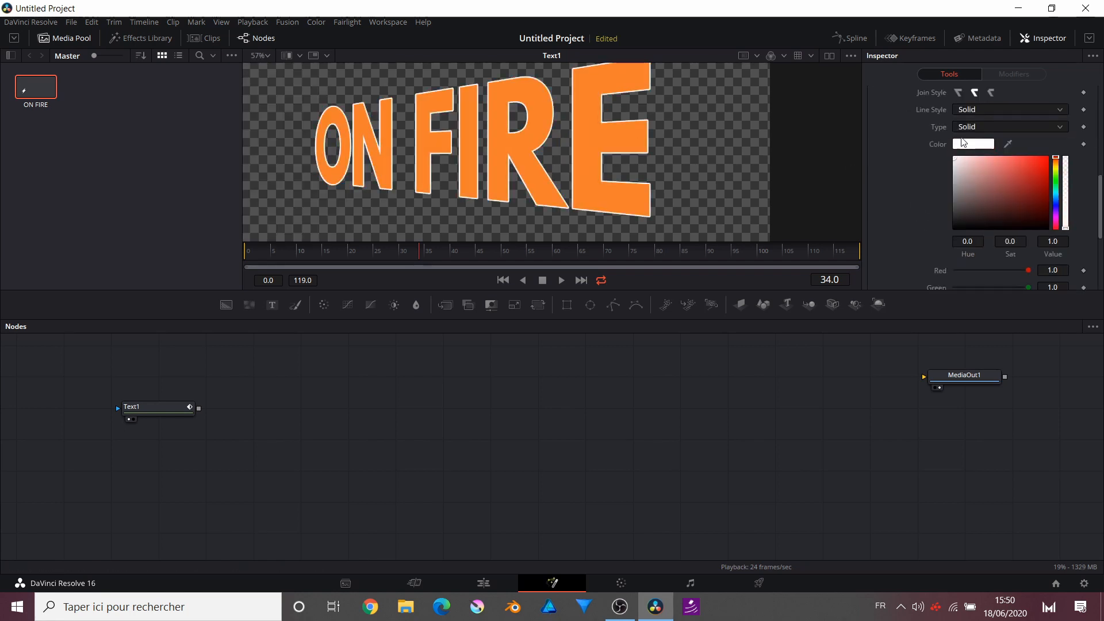
Step: Increase the white outline's thickness to about 0.0315 and adapt the thickness to perspective
{"action": "scroll", "coordinate": [960, 142], "scroll_direction": "up", "scroll_amount": 2}
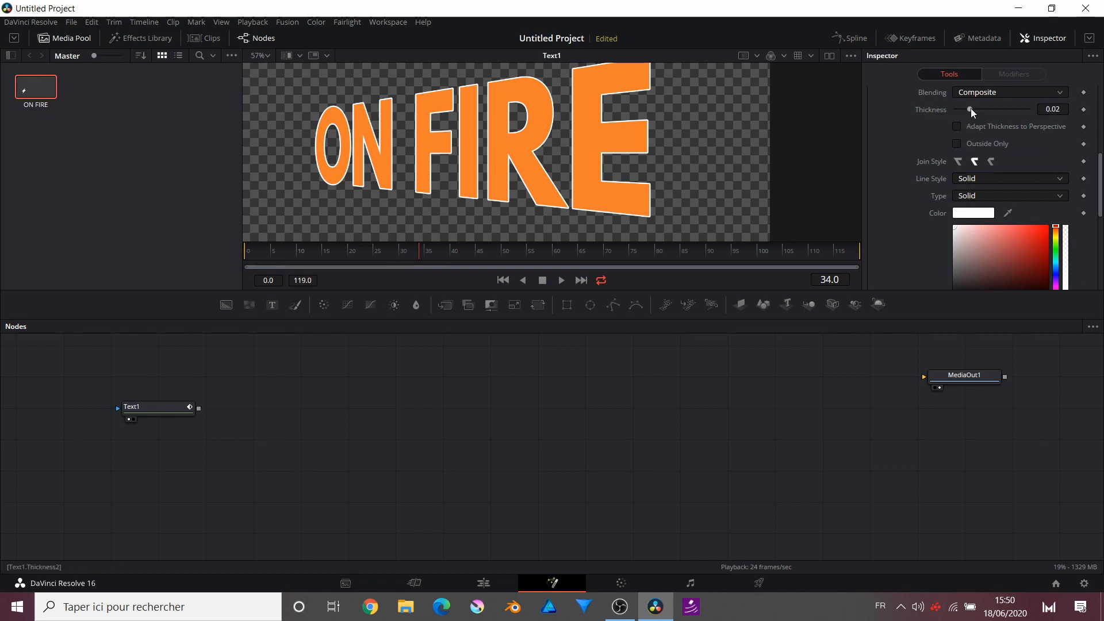
{"action": "left_click_drag", "start_coordinate": [971, 108], "coordinate": [978, 110]}
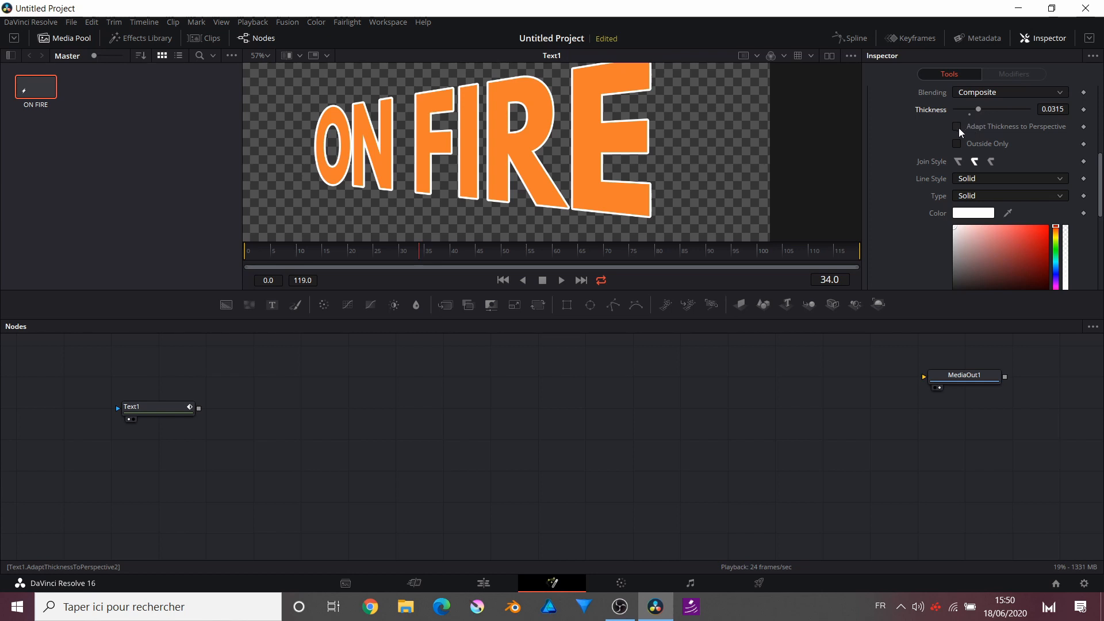
{"action": "left_click", "coordinate": [957, 126]}
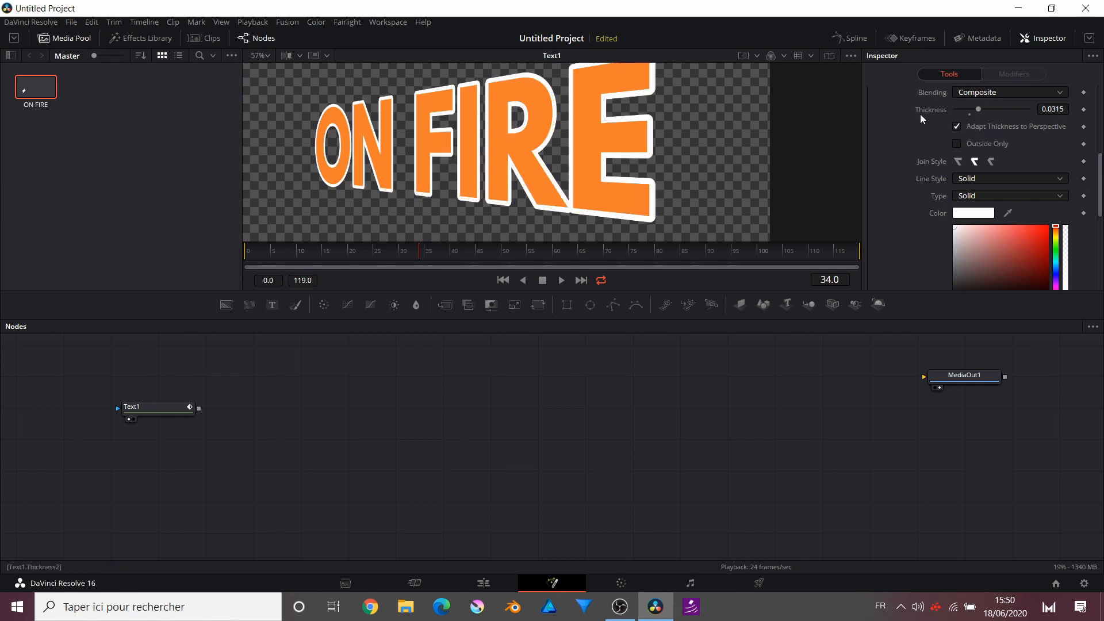
Step: Enable the text's third shading element, Black Shadow, and change its appearance to a text outline
{"action": "scroll", "coordinate": [930, 134], "scroll_direction": "up", "scroll_amount": 5}
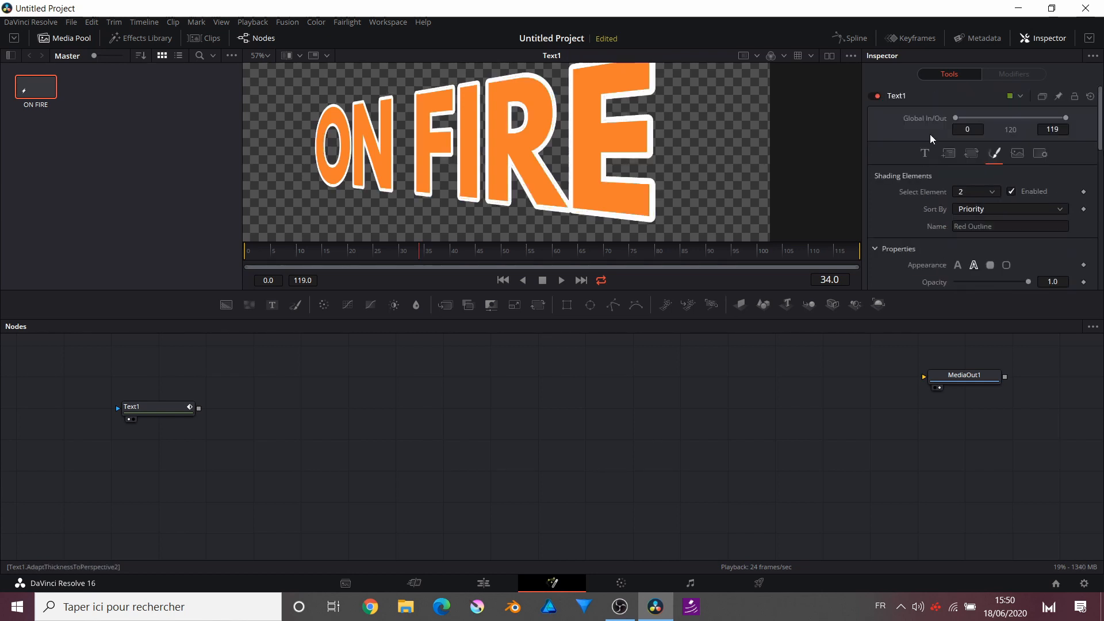
{"action": "left_click", "coordinate": [985, 195]}
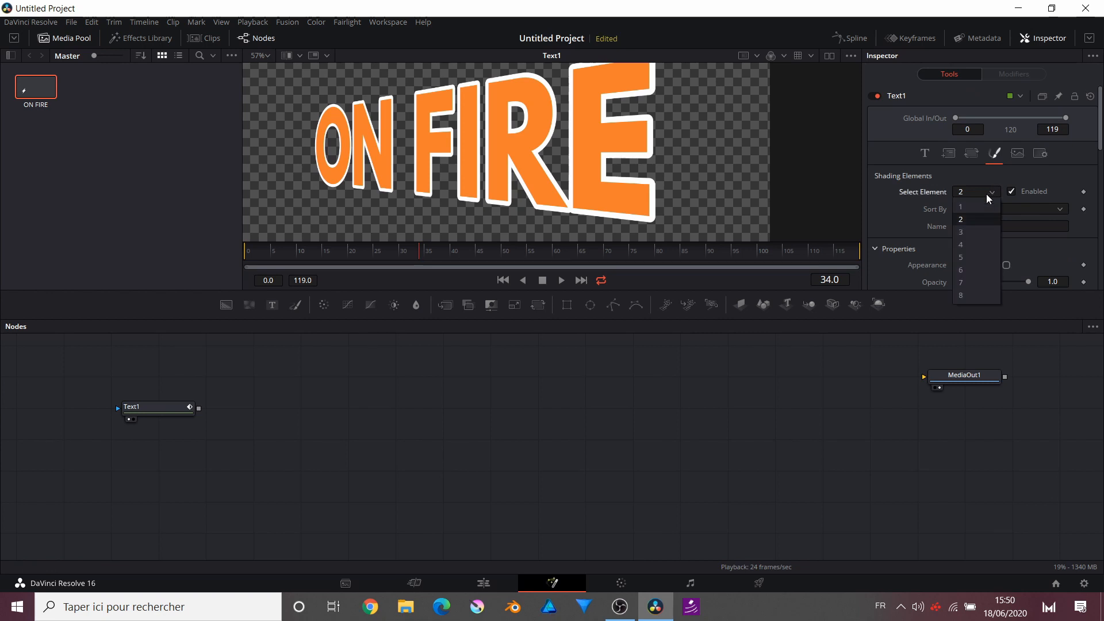
{"action": "left_click", "coordinate": [972, 231]}
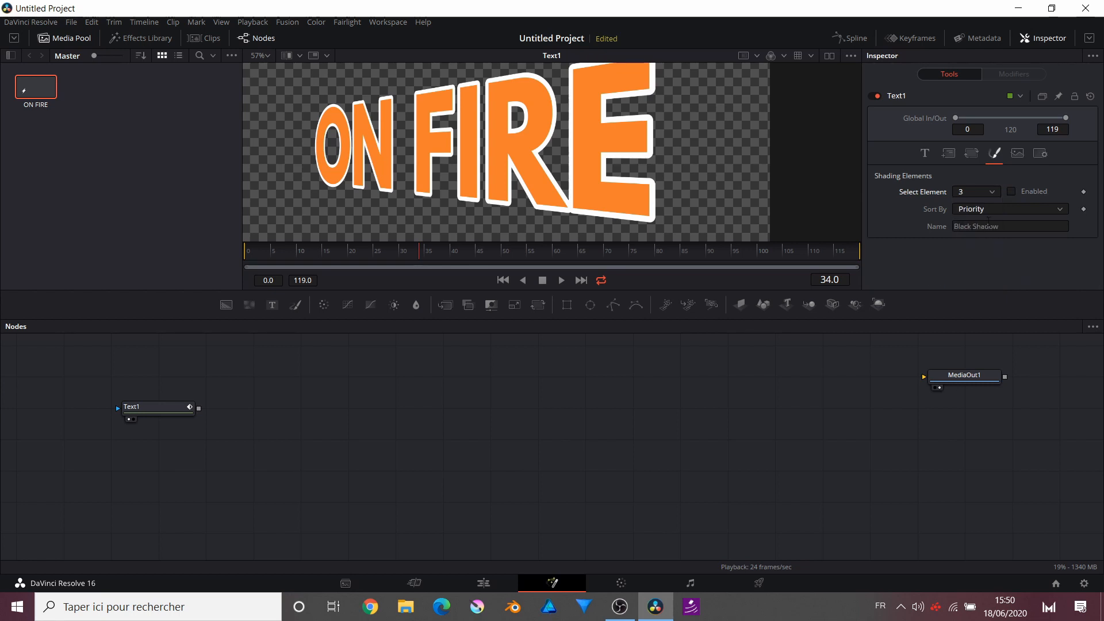
{"action": "left_click", "coordinate": [1011, 191]}
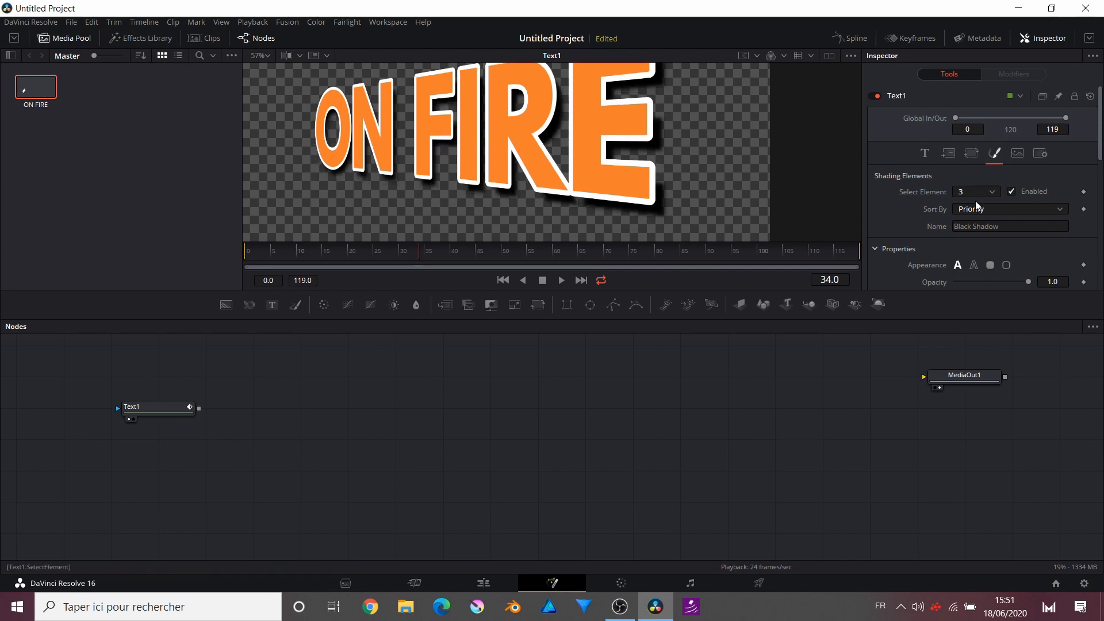
{"action": "scroll", "coordinate": [917, 219], "scroll_direction": "down", "scroll_amount": 2}
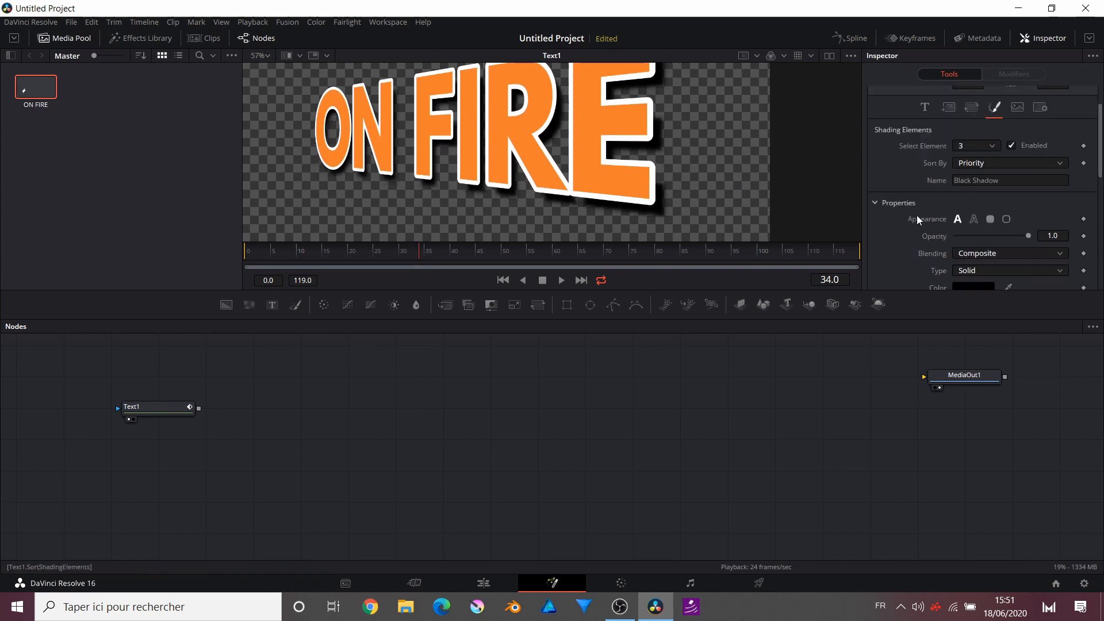
{"action": "left_click", "coordinate": [970, 224]}
Step: Adapt the black outline's thickness to perspective and increase the thickness to about 0.0559
{"action": "scroll", "coordinate": [937, 220], "scroll_direction": "down", "scroll_amount": 4}
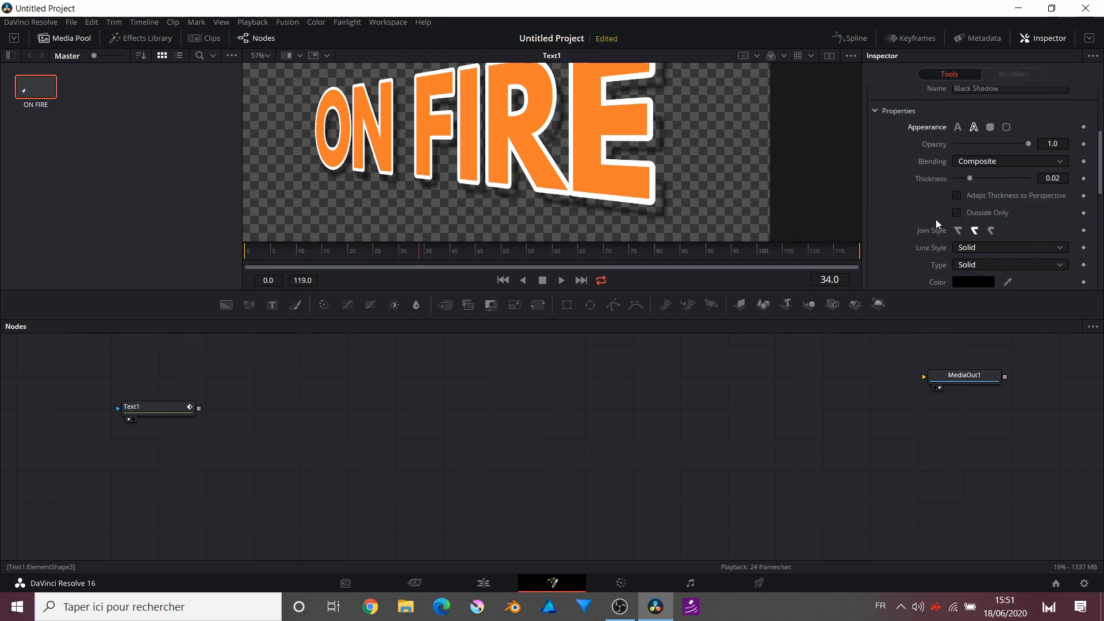
{"action": "scroll", "coordinate": [936, 219], "scroll_direction": "down", "scroll_amount": 7}
{"action": "scroll", "coordinate": [936, 219], "scroll_direction": "up", "scroll_amount": 6}
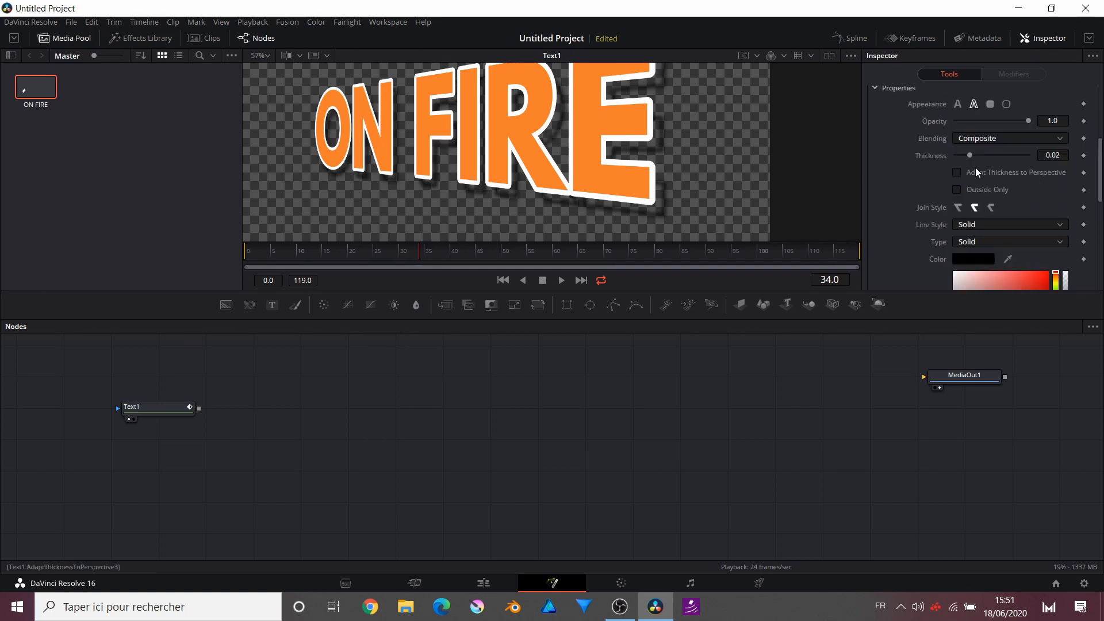
{"action": "left_click", "coordinate": [957, 172]}
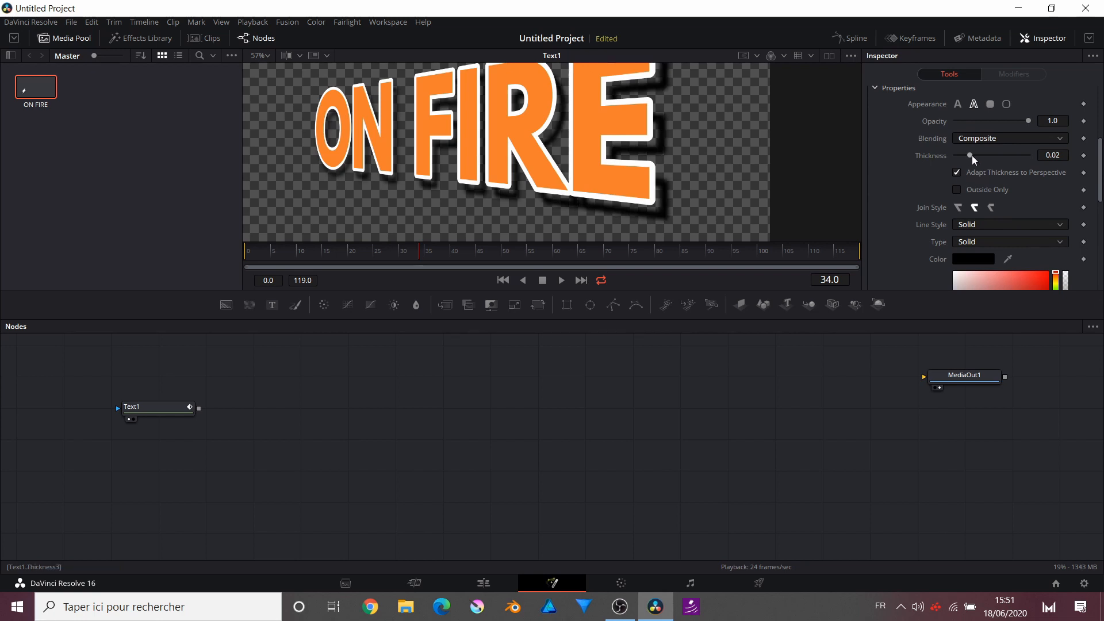
{"action": "left_click_drag", "start_coordinate": [972, 155], "coordinate": [998, 159]}
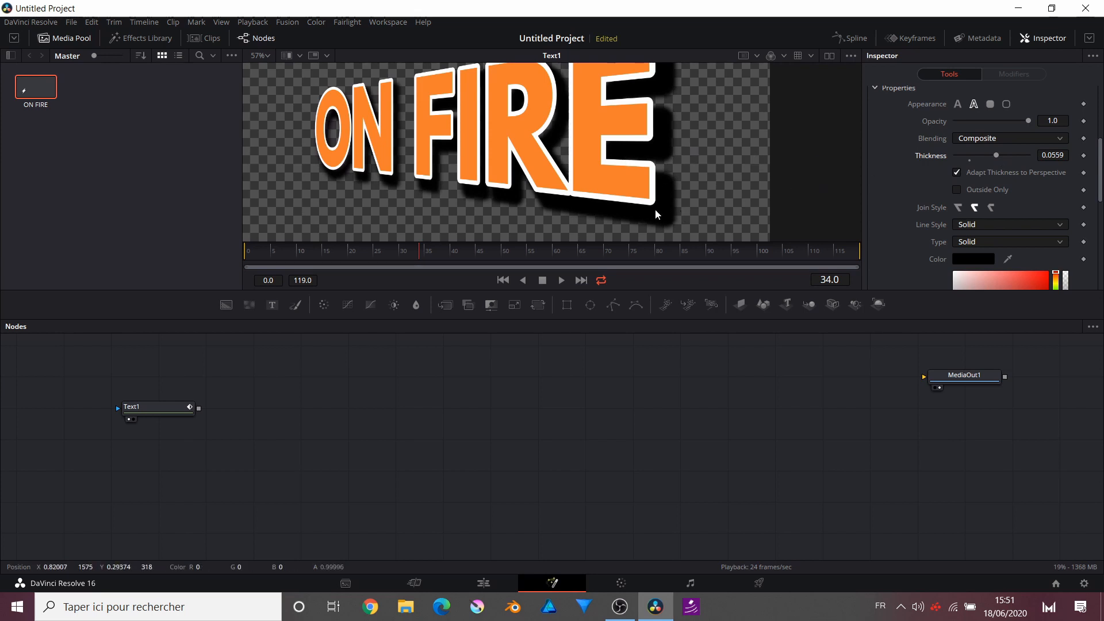
Step: Set the third shading element's X and Y softness to 0 and its X and Y position offsets to 0
{"action": "scroll", "coordinate": [888, 142], "scroll_direction": "down", "scroll_amount": 5}
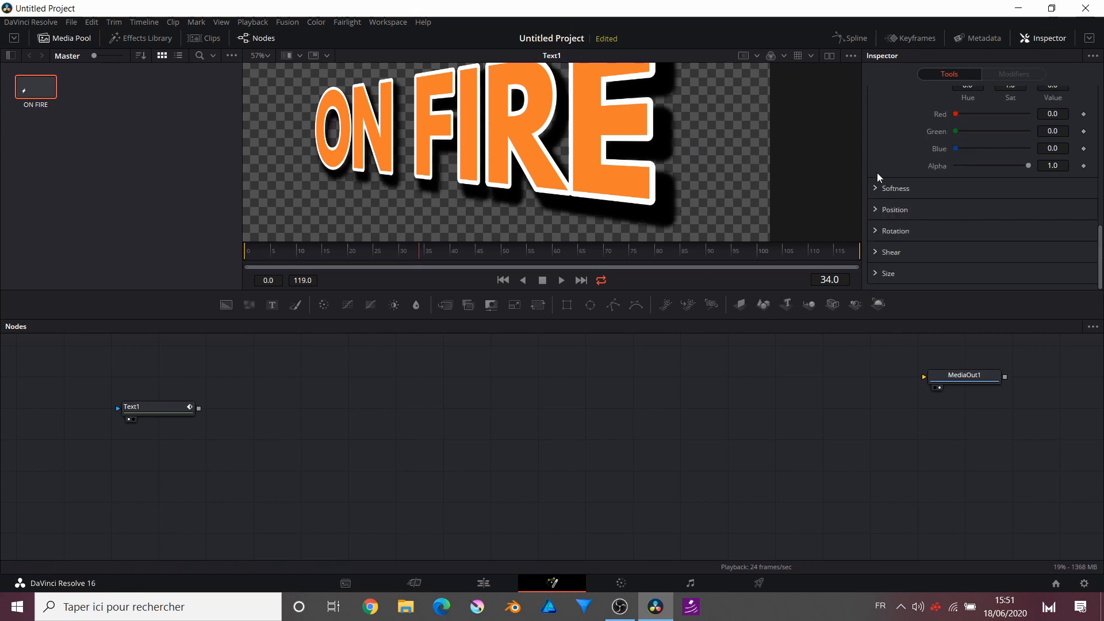
{"action": "left_click", "coordinate": [875, 189]}
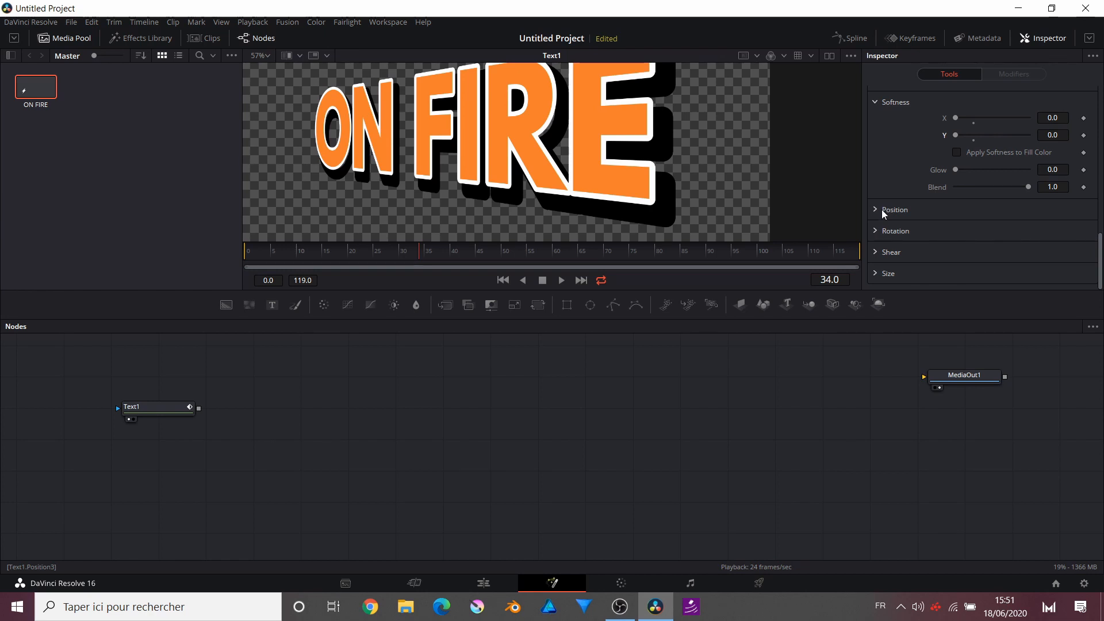
{"action": "left_click", "coordinate": [877, 211]}
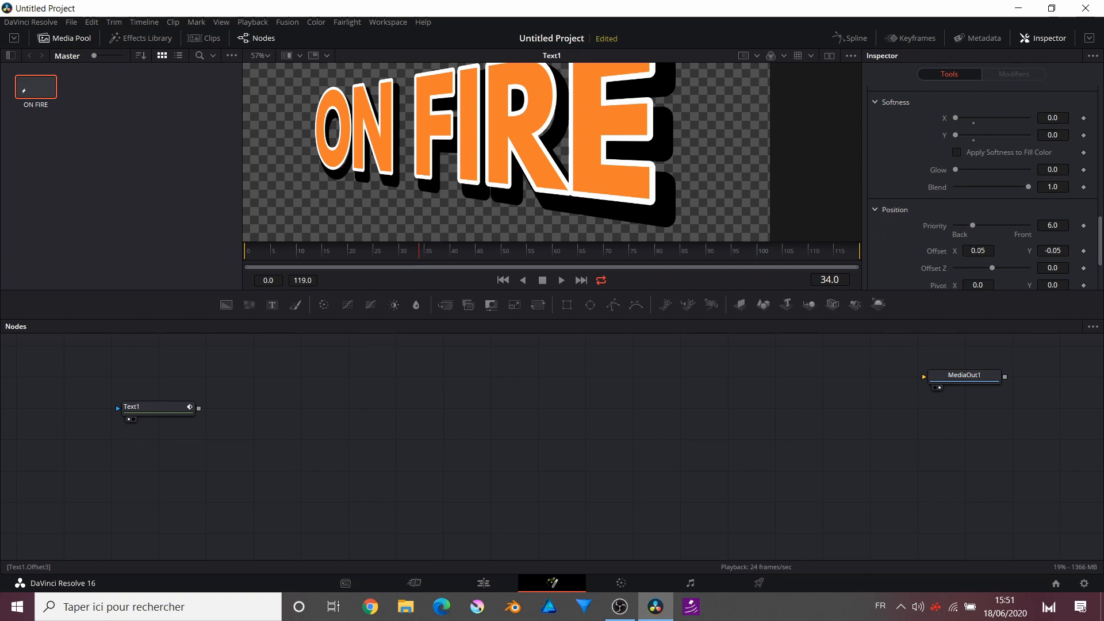
{"action": "left_click", "coordinate": [978, 252]}
{"action": "type", "text": "0"}
{"action": "key", "text": "Tab"}
{"action": "type", "text": "0"}
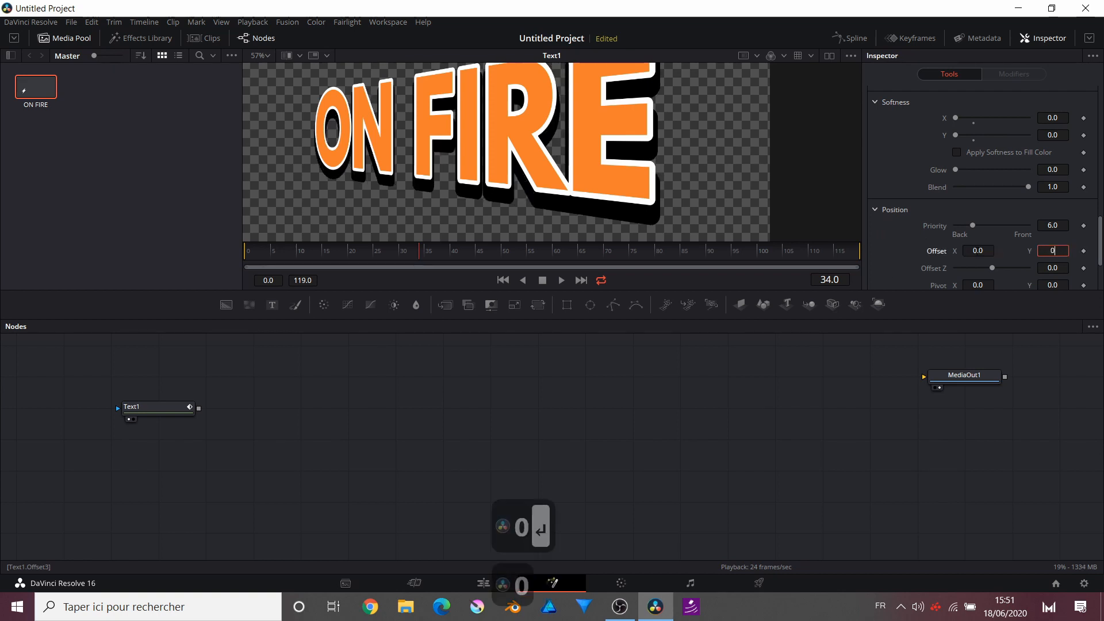
{"action": "key", "text": "Tab"}
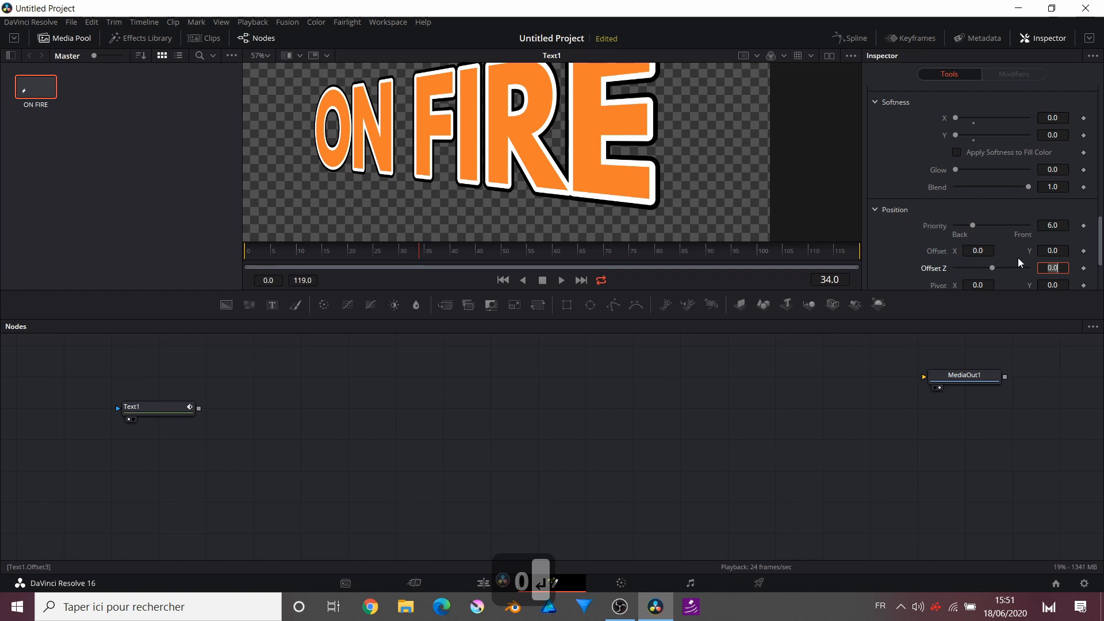
Step: Increase the black outline's thickness to about 0.0717 and switch it to the third join style
{"action": "scroll", "coordinate": [981, 239], "scroll_direction": "up", "scroll_amount": 3}
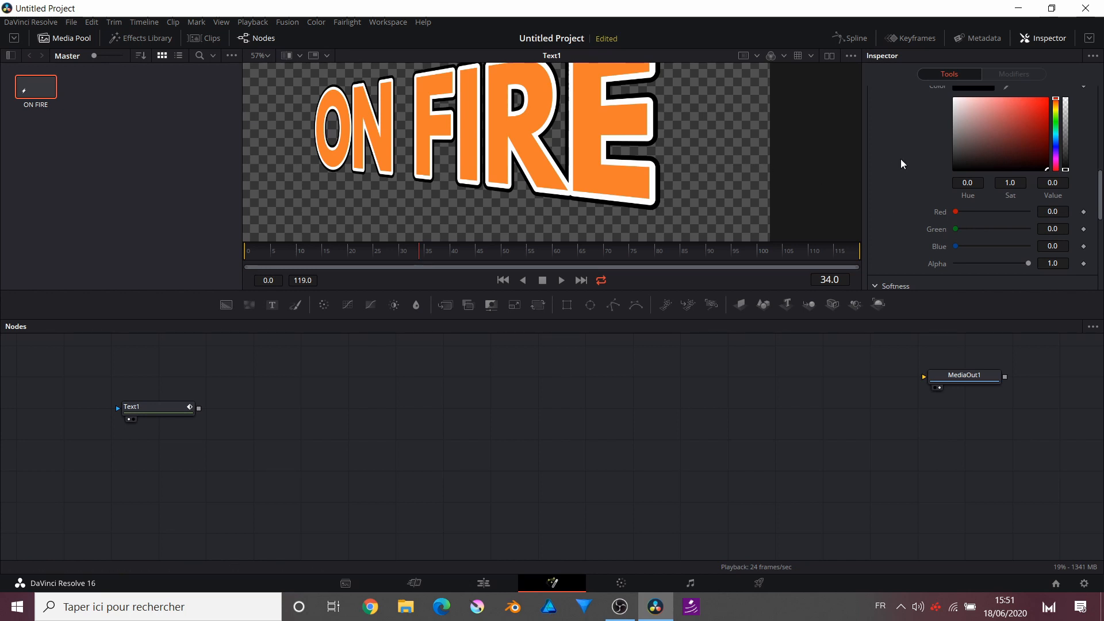
{"action": "scroll", "coordinate": [900, 158], "scroll_direction": "up", "scroll_amount": 5}
{"action": "scroll", "coordinate": [967, 234], "scroll_direction": "down", "scroll_amount": 3}
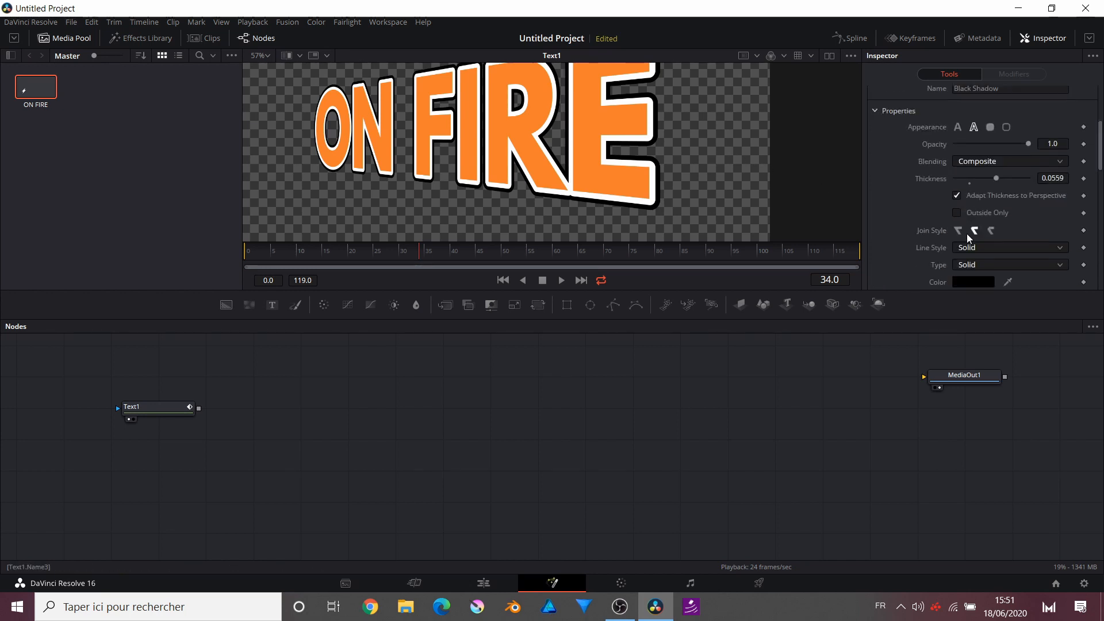
{"action": "scroll", "coordinate": [957, 216], "scroll_direction": "down", "scroll_amount": 5}
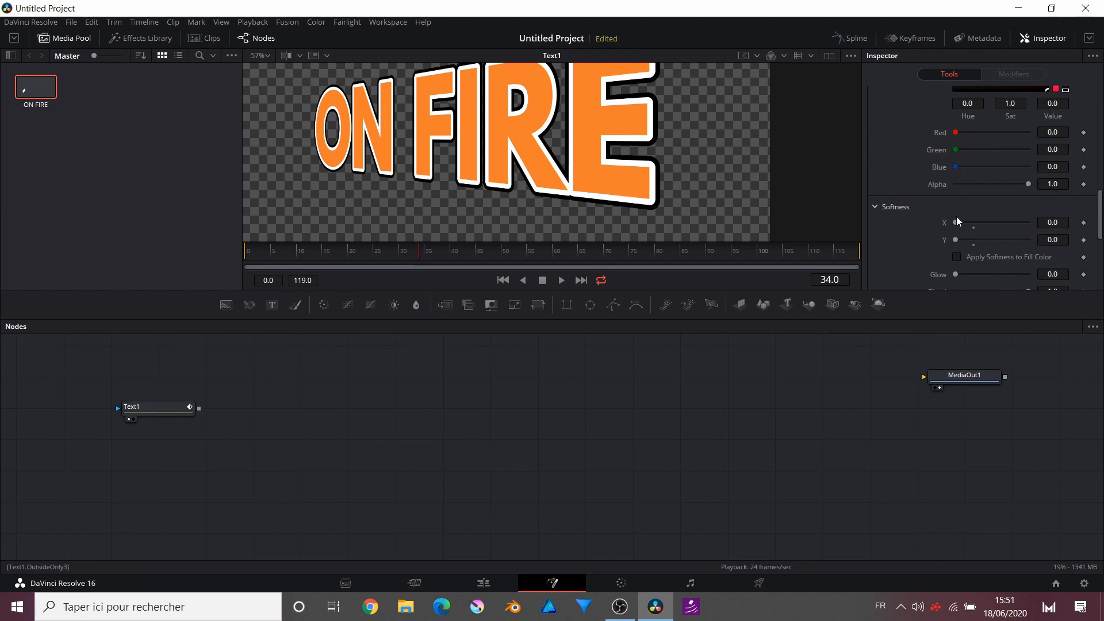
{"action": "scroll", "coordinate": [957, 216], "scroll_direction": "up", "scroll_amount": 5}
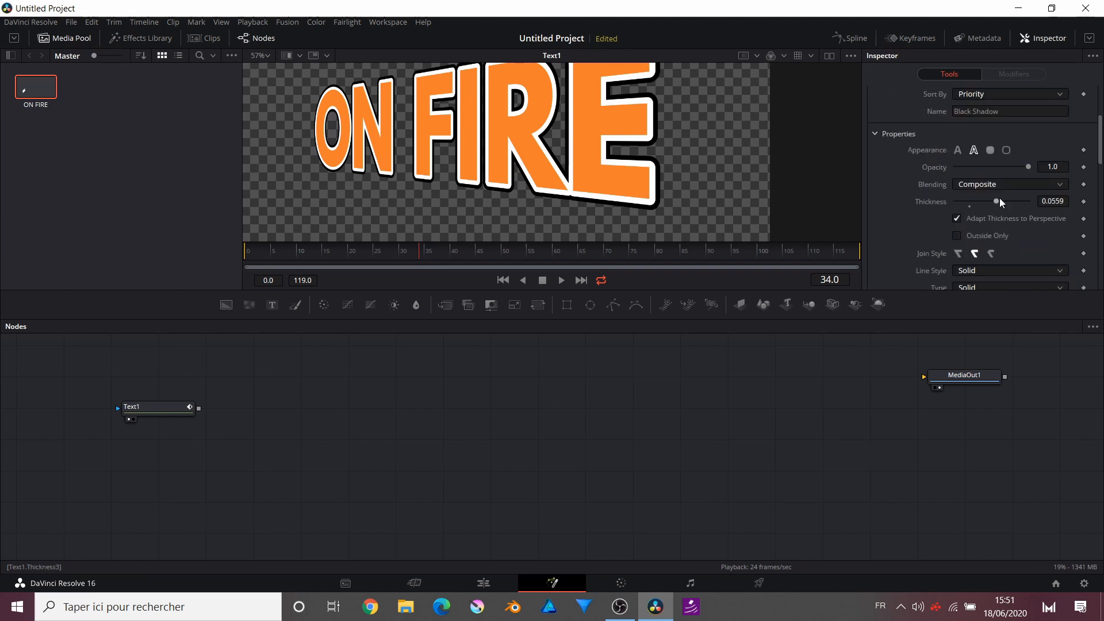
{"action": "left_click_drag", "start_coordinate": [1000, 199], "coordinate": [1012, 198]}
{"action": "scroll", "coordinate": [953, 212], "scroll_direction": "down", "scroll_amount": 1}
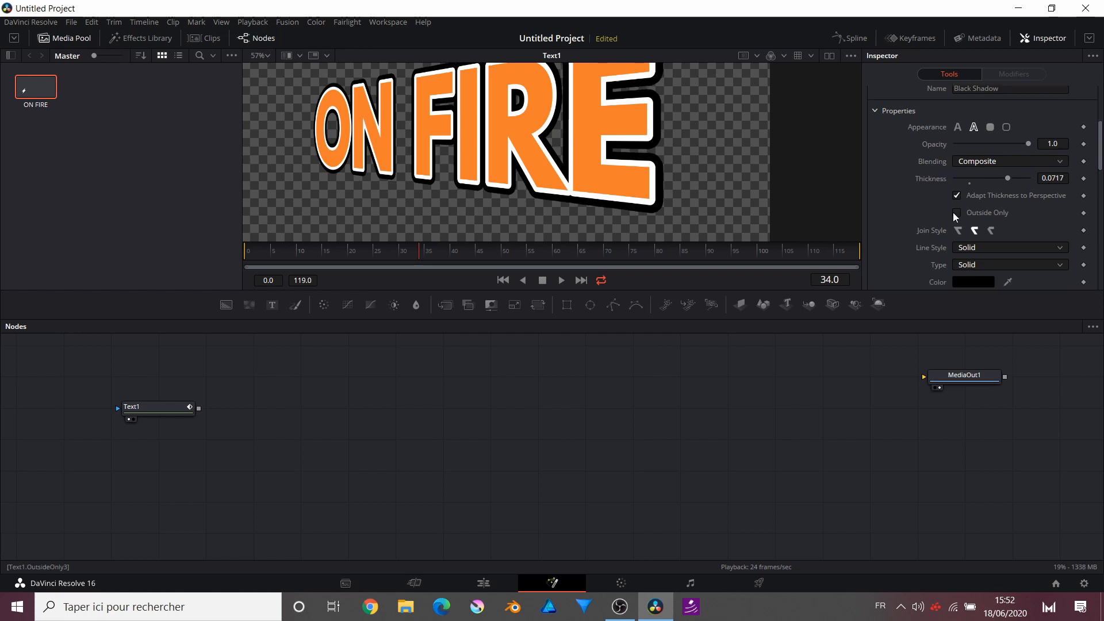
{"action": "left_click", "coordinate": [992, 230]}
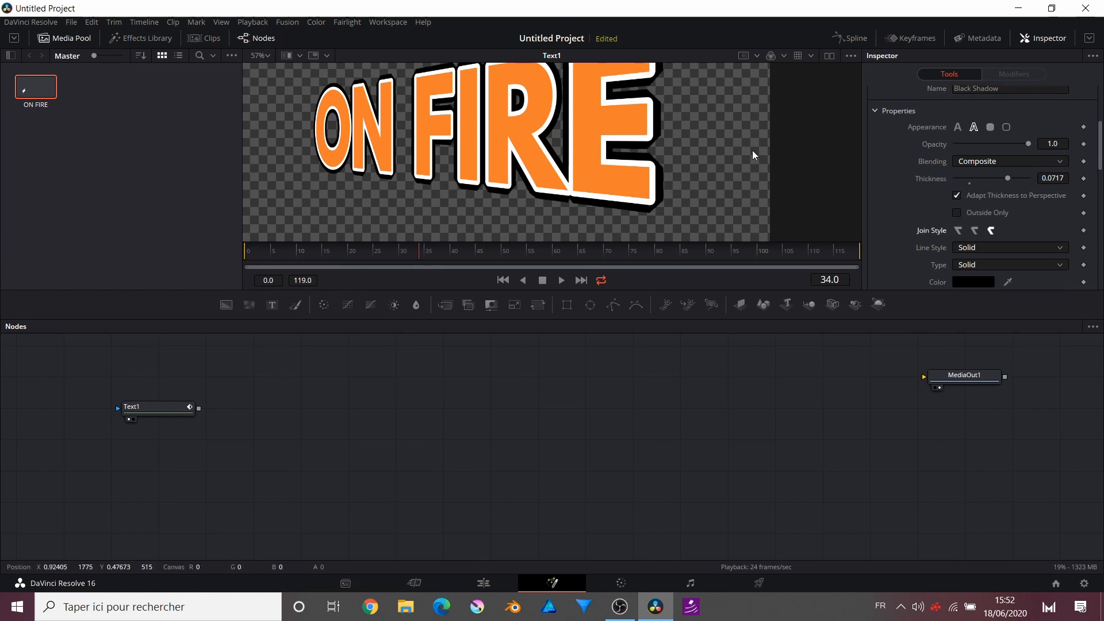
Step: Slightly adjust the black outline's Z position offset
{"action": "scroll", "coordinate": [900, 199], "scroll_direction": "down", "scroll_amount": 6}
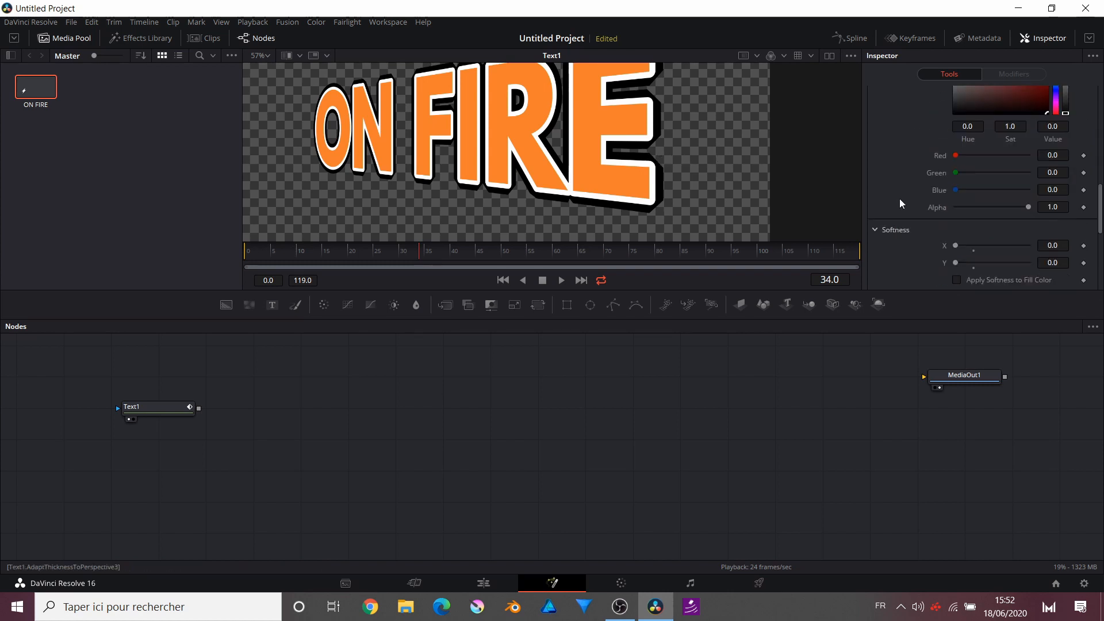
{"action": "scroll", "coordinate": [900, 199], "scroll_direction": "down", "scroll_amount": 4}
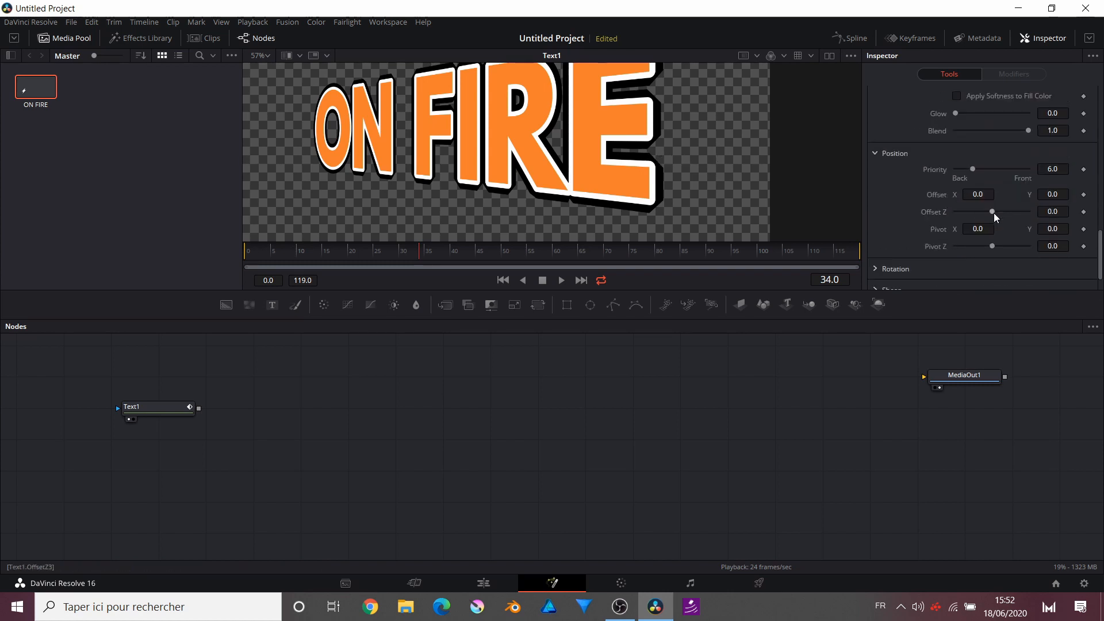
{"action": "left_click", "coordinate": [992, 246]}
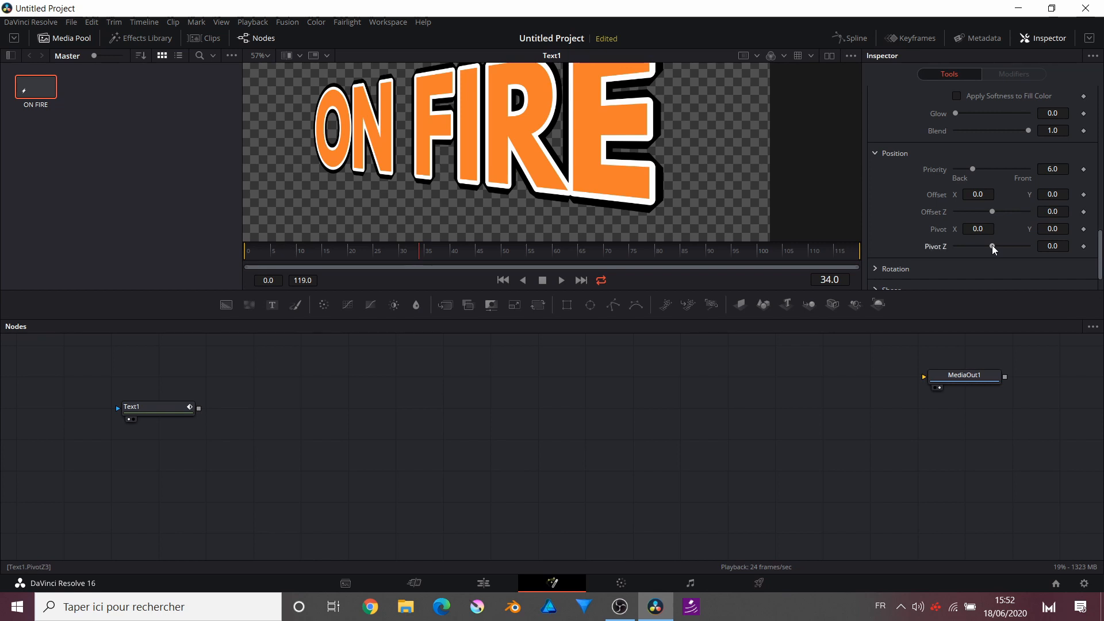
{"action": "left_click", "coordinate": [992, 213]}
{"action": "left_click_drag", "start_coordinate": [993, 214], "coordinate": [994, 215]}
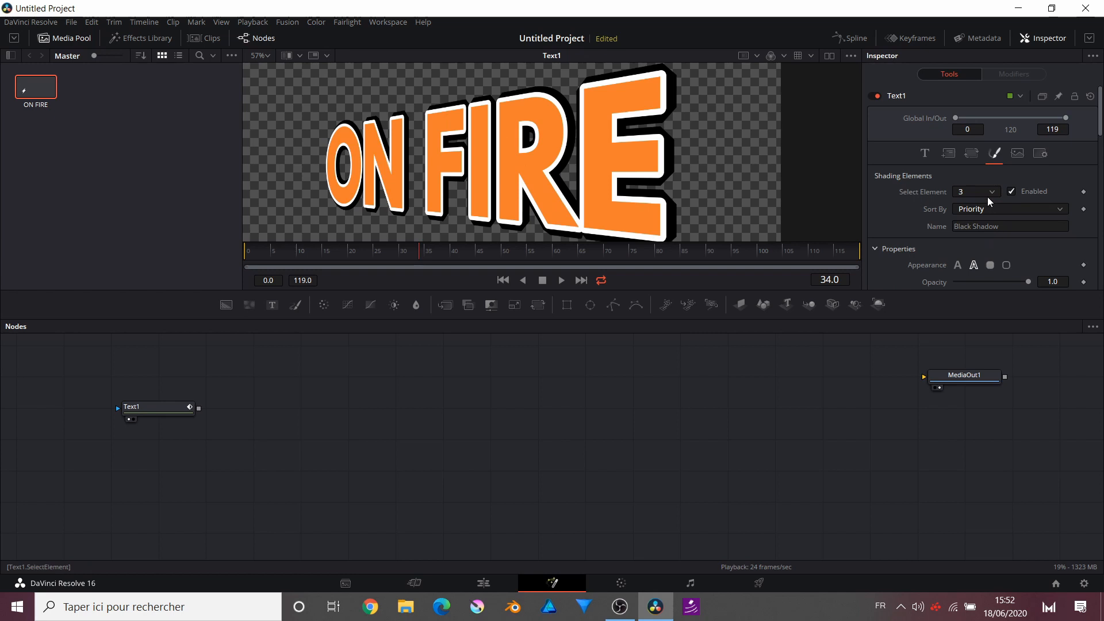
Step: Enable shading element 4 as an outline with perspective-adapted thickness of about 0.0717 and the third join style
{"action": "left_click", "coordinate": [988, 197]}
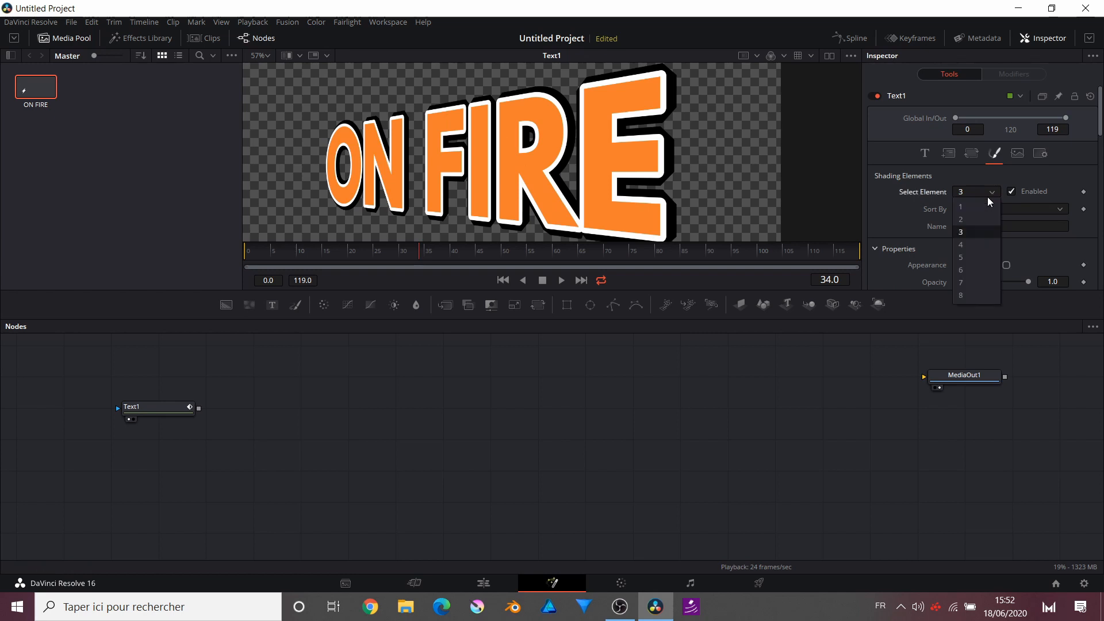
{"action": "left_click", "coordinate": [980, 241]}
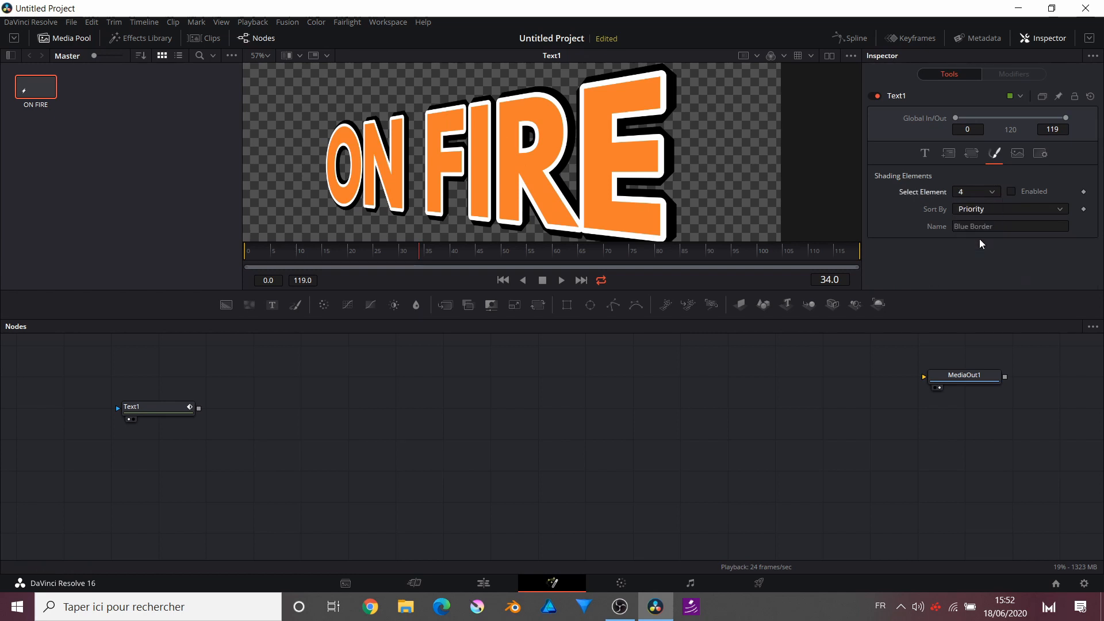
{"action": "left_click", "coordinate": [1014, 192]}
{"action": "scroll", "coordinate": [995, 172], "scroll_direction": "down", "scroll_amount": 3}
{"action": "left_click", "coordinate": [974, 128]}
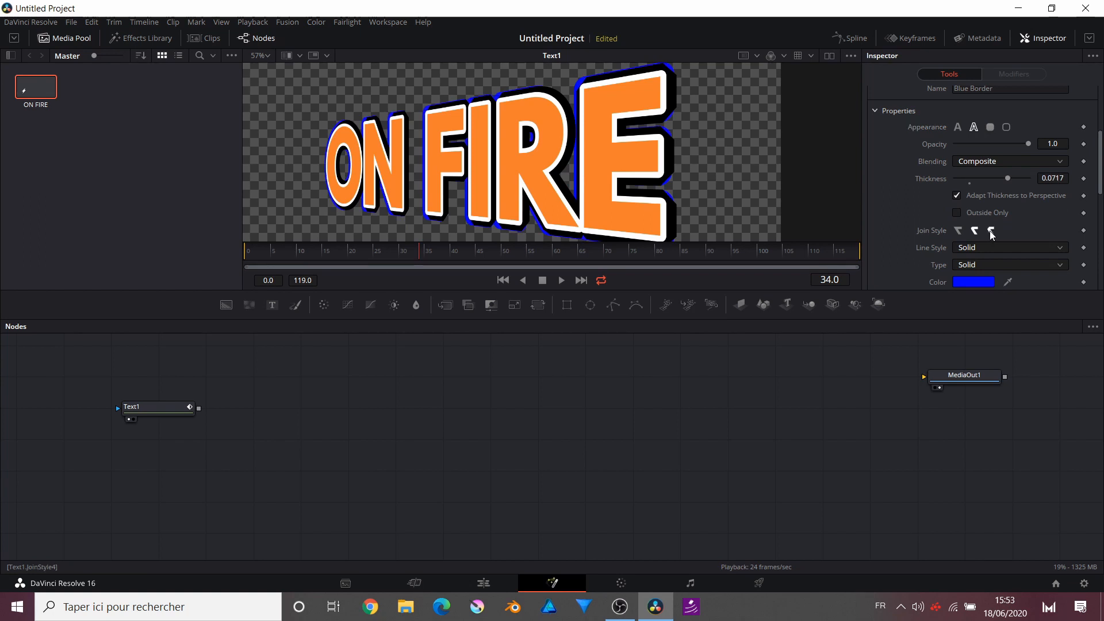
{"action": "left_click", "coordinate": [991, 231]}
Step: Change the fourth shading element's outline color to black
{"action": "scroll", "coordinate": [942, 237], "scroll_direction": "down", "scroll_amount": 5}
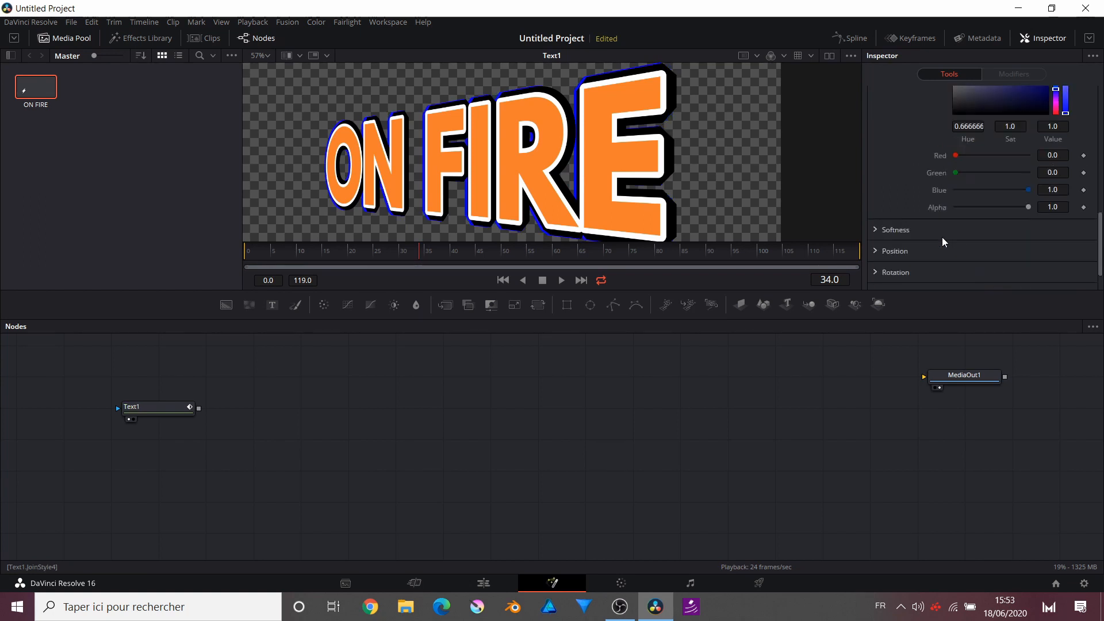
{"action": "left_click", "coordinate": [876, 248]}
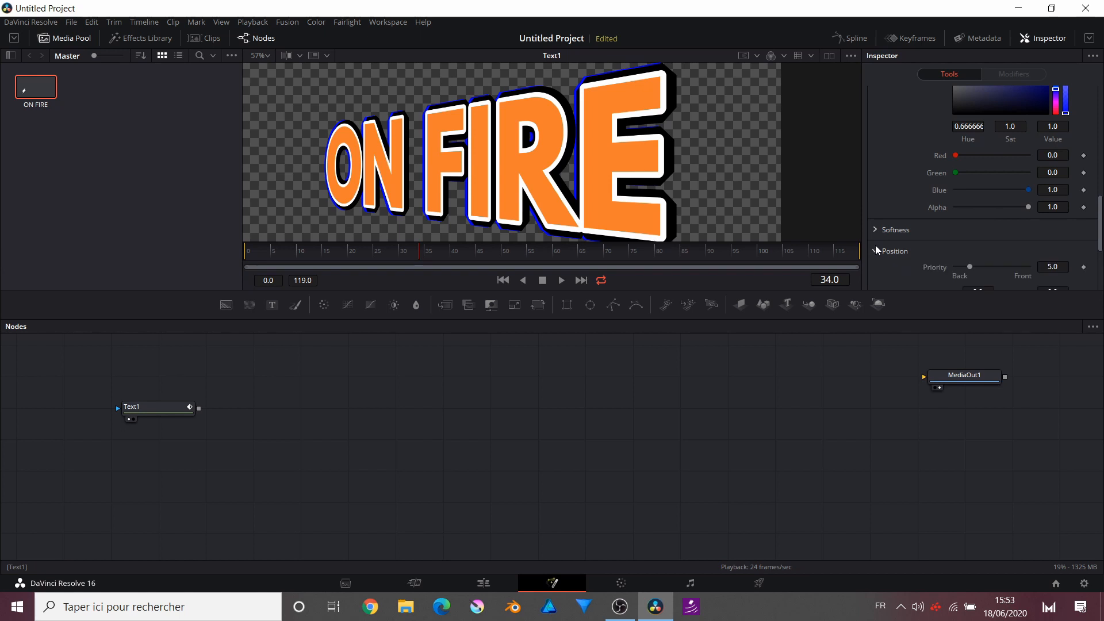
{"action": "left_click", "coordinate": [875, 247]}
{"action": "left_click_drag", "start_coordinate": [992, 99], "coordinate": [1027, 121]}
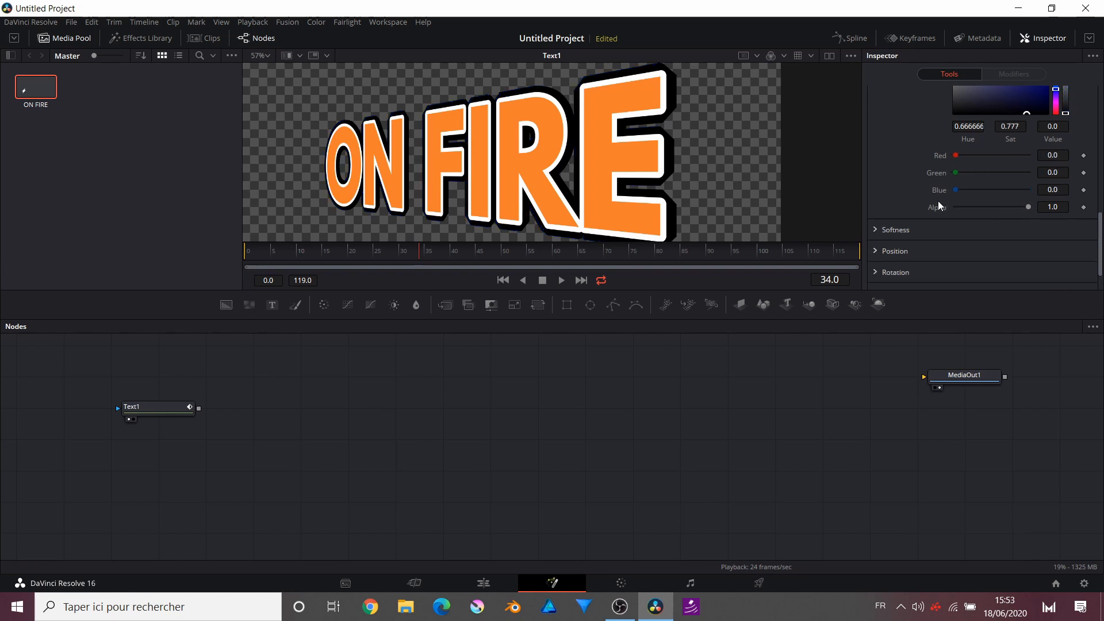
Step: Set the fourth shading element's Z position offset to about 0.048
{"action": "scroll", "coordinate": [937, 201], "scroll_direction": "down", "scroll_amount": 1}
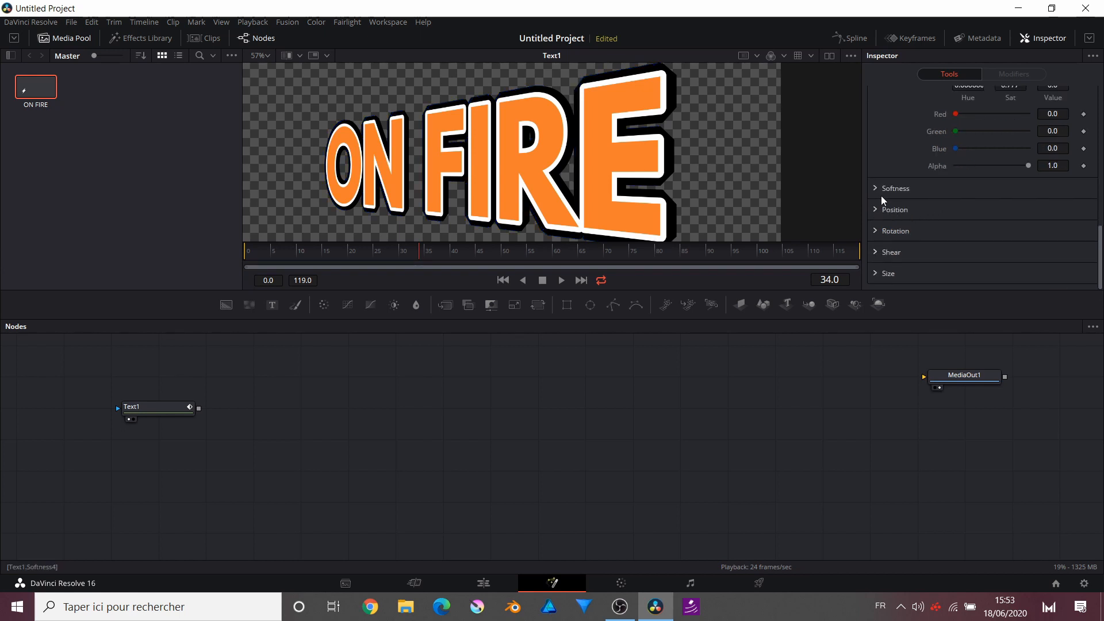
{"action": "left_click", "coordinate": [878, 209]}
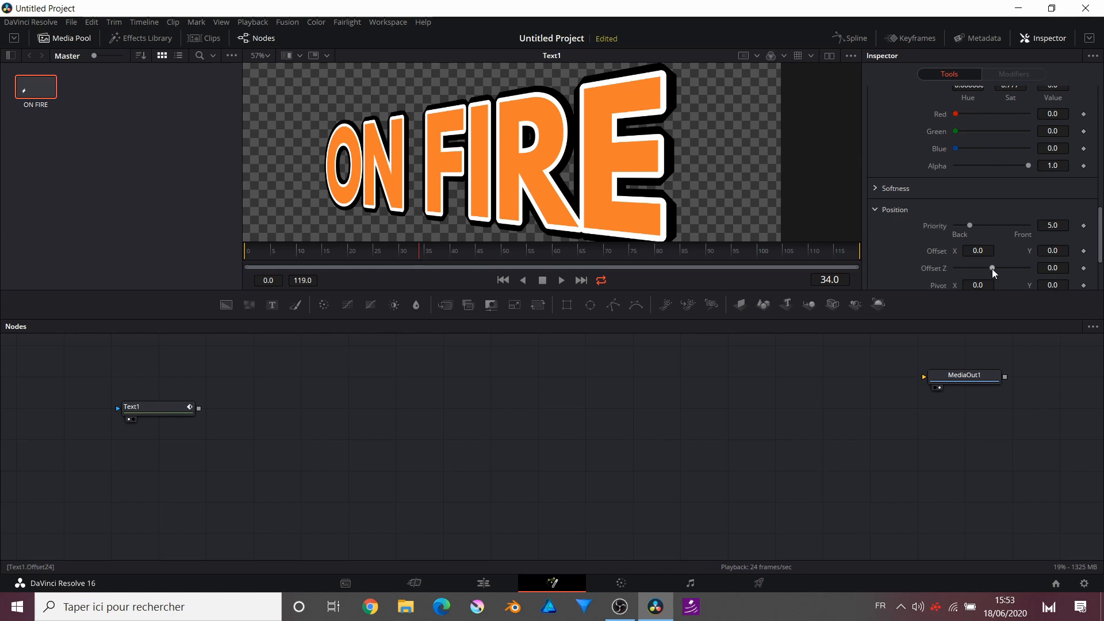
{"action": "left_click_drag", "start_coordinate": [992, 268], "coordinate": [995, 268]}
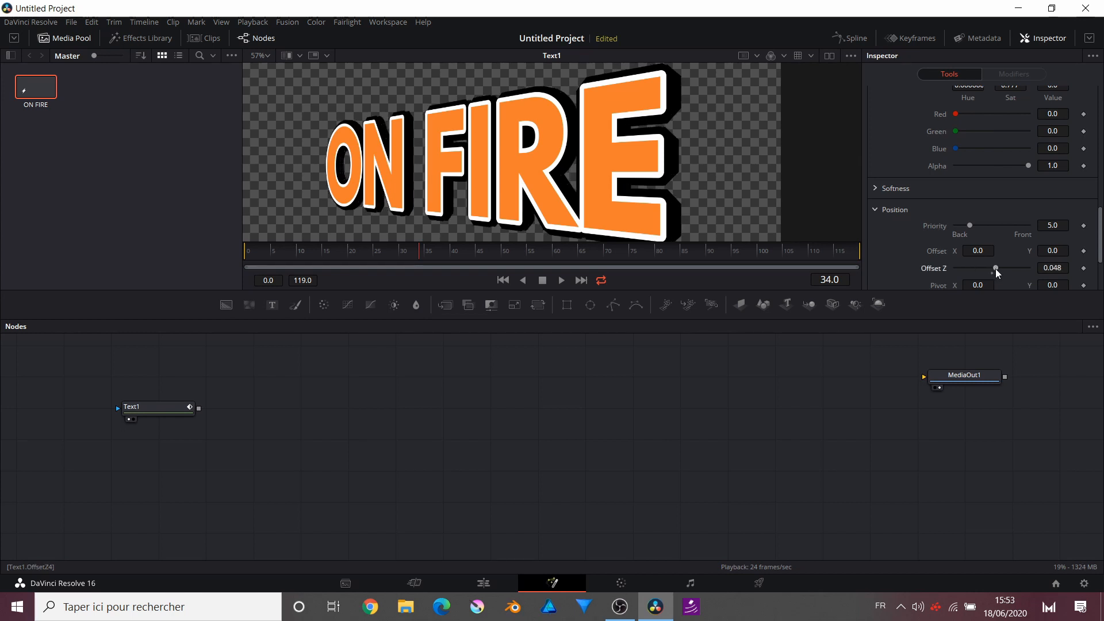
Step: Lower the fourth shading element's Y position offset to about -0.012, checking the outline around the letters up close
{"action": "scroll", "coordinate": [427, 182], "scroll_direction": "up", "scroll_amount": 3}
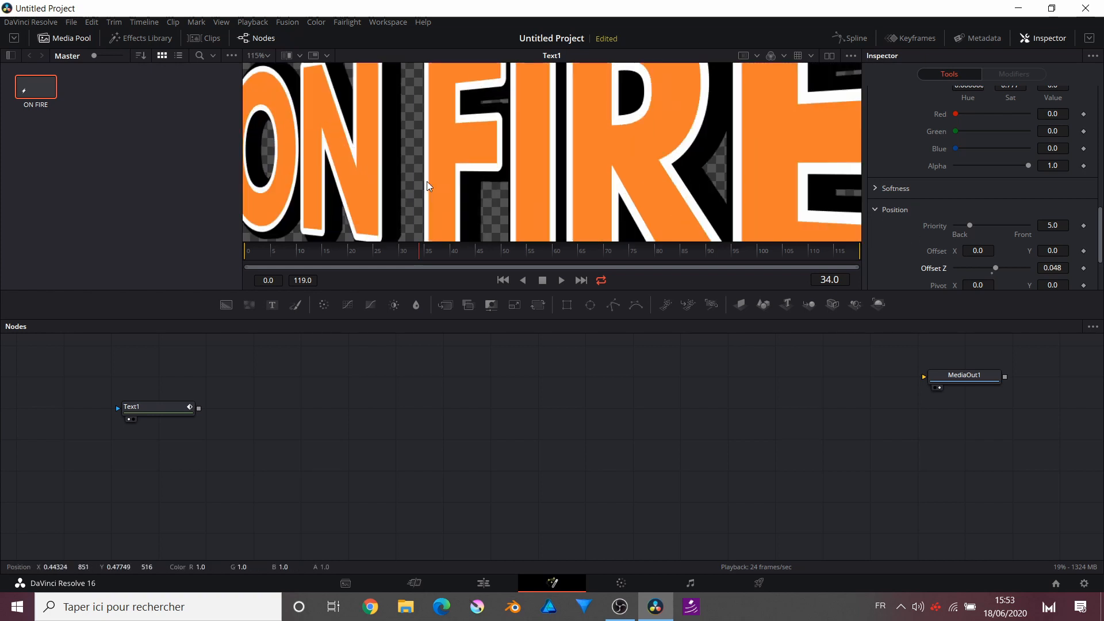
{"action": "scroll", "coordinate": [427, 181], "scroll_direction": "right", "scroll_amount": 2}
{"action": "scroll", "coordinate": [427, 181], "scroll_direction": "down", "scroll_amount": 3}
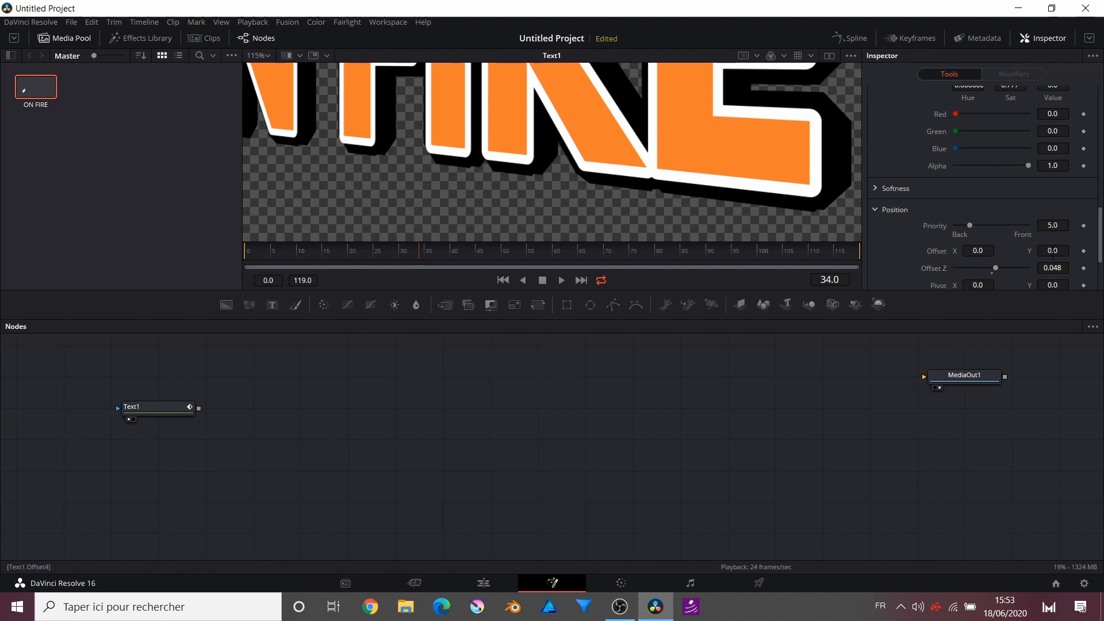
{"action": "left_click_drag", "start_coordinate": [1053, 252], "coordinate": [1050, 251]}
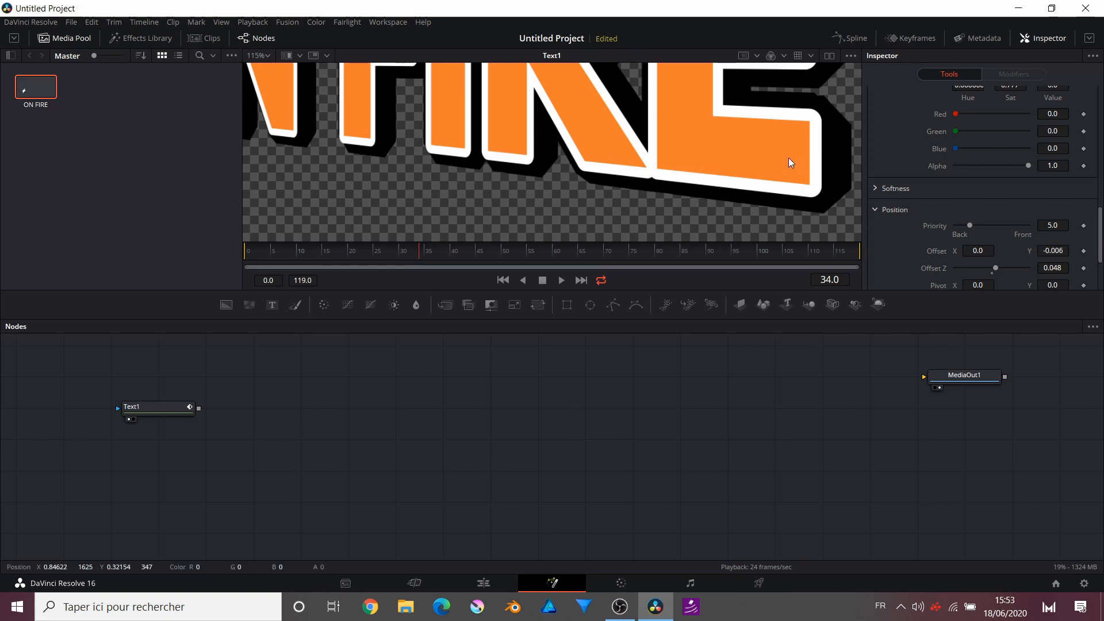
{"action": "scroll", "coordinate": [789, 157], "scroll_direction": "up", "scroll_amount": 3}
{"action": "scroll", "coordinate": [789, 158], "scroll_direction": "down", "scroll_amount": 2}
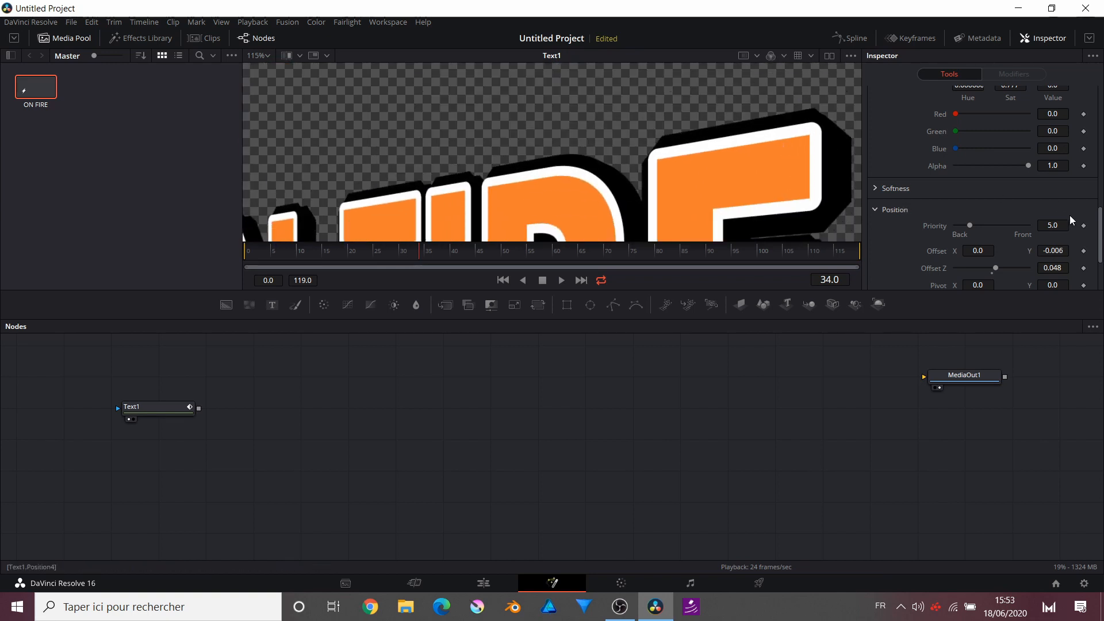
{"action": "left_click_drag", "start_coordinate": [1051, 251], "coordinate": [1050, 251]}
{"action": "scroll", "coordinate": [812, 209], "scroll_direction": "down", "scroll_amount": 3}
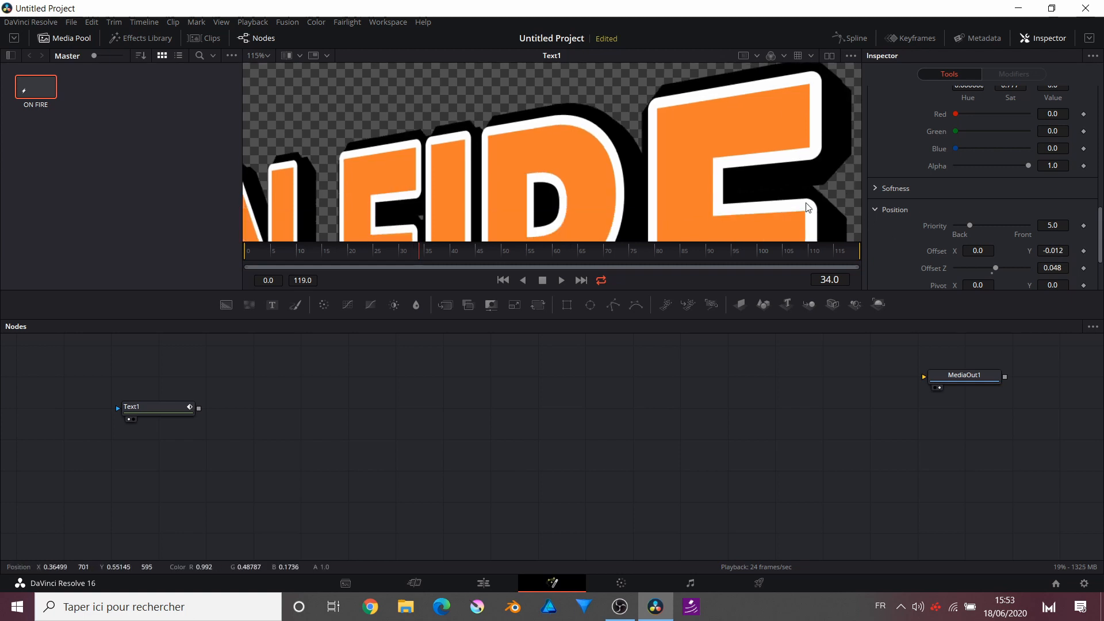
{"action": "right_click", "coordinate": [808, 206]}
{"action": "left_click", "coordinate": [609, 110]}
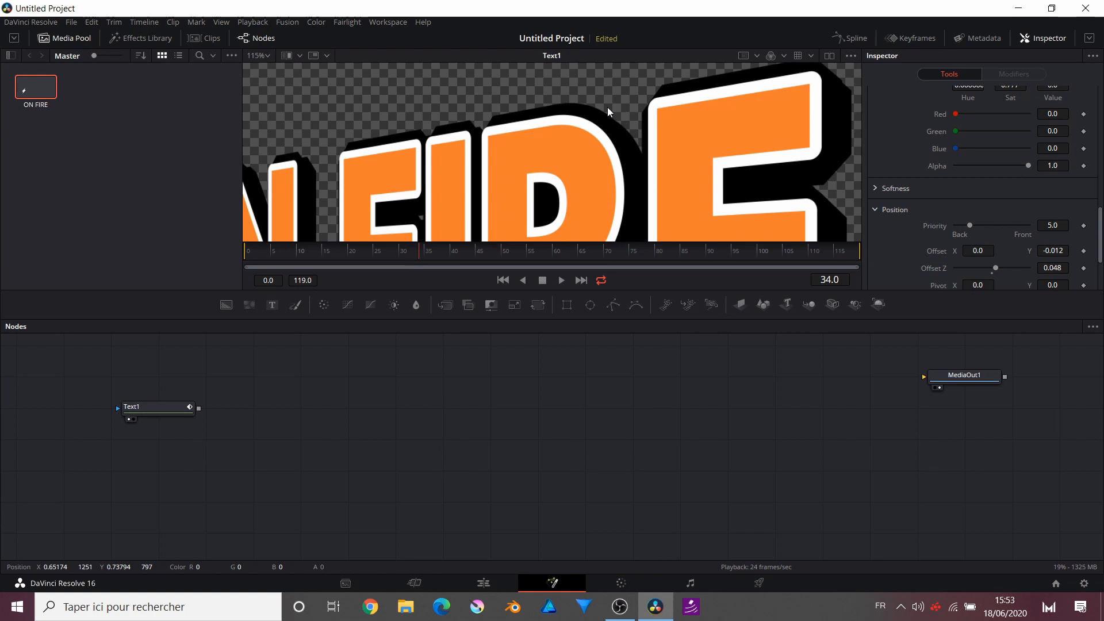
Step: Enable shading element 5 and set its appearance to text outline
{"action": "scroll", "coordinate": [889, 147], "scroll_direction": "up", "scroll_amount": 5}
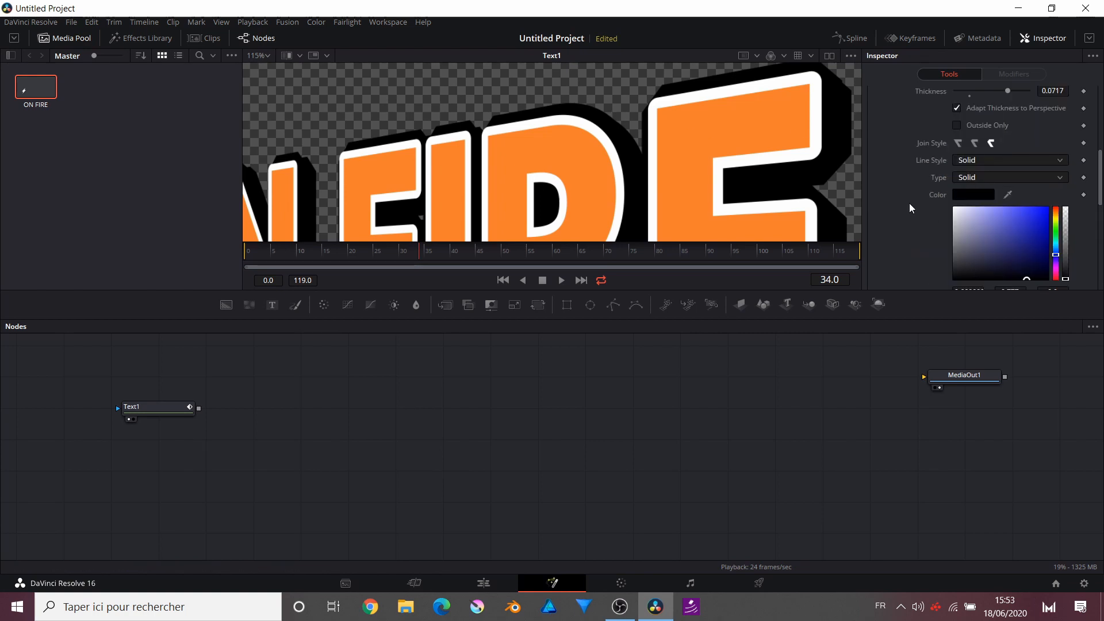
{"action": "scroll", "coordinate": [910, 203], "scroll_direction": "up", "scroll_amount": 3}
{"action": "left_click", "coordinate": [968, 174]}
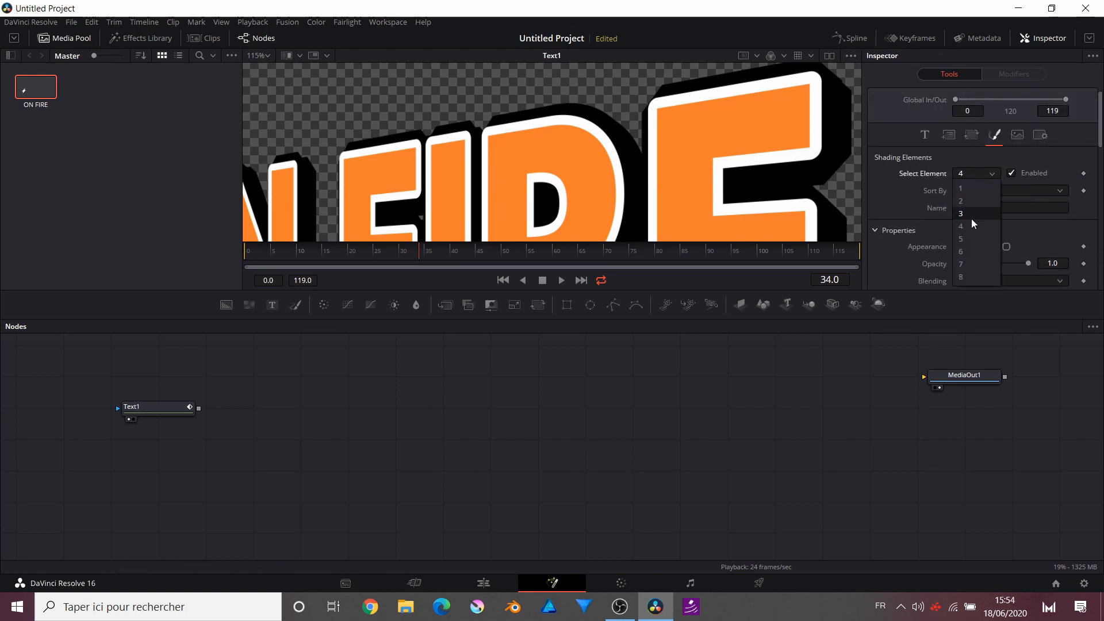
{"action": "left_click", "coordinate": [972, 237]}
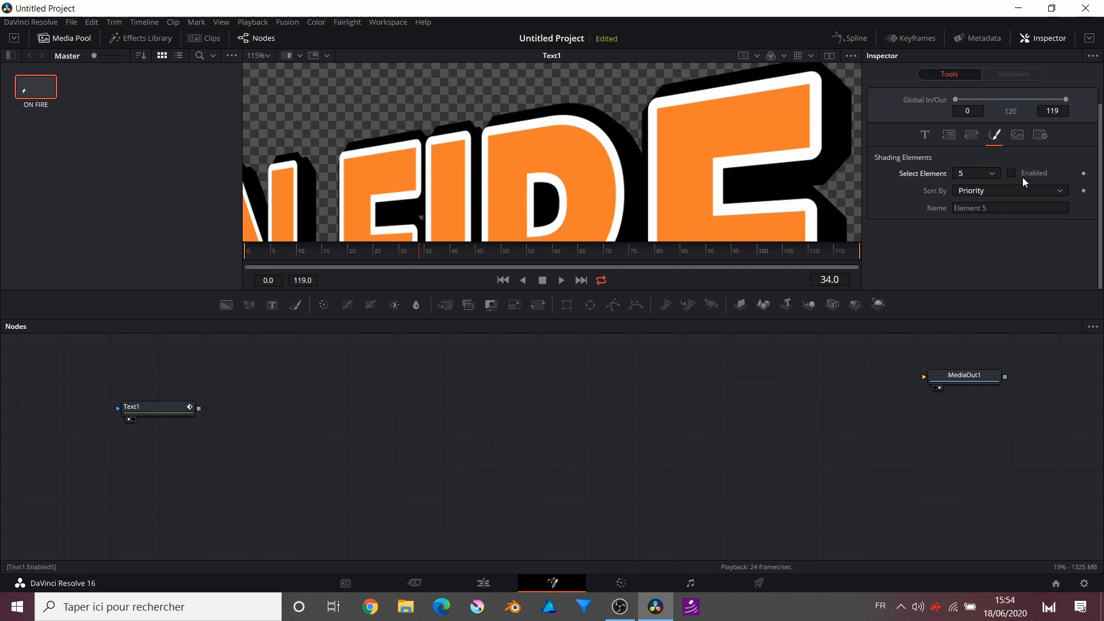
{"action": "left_click", "coordinate": [1011, 173]}
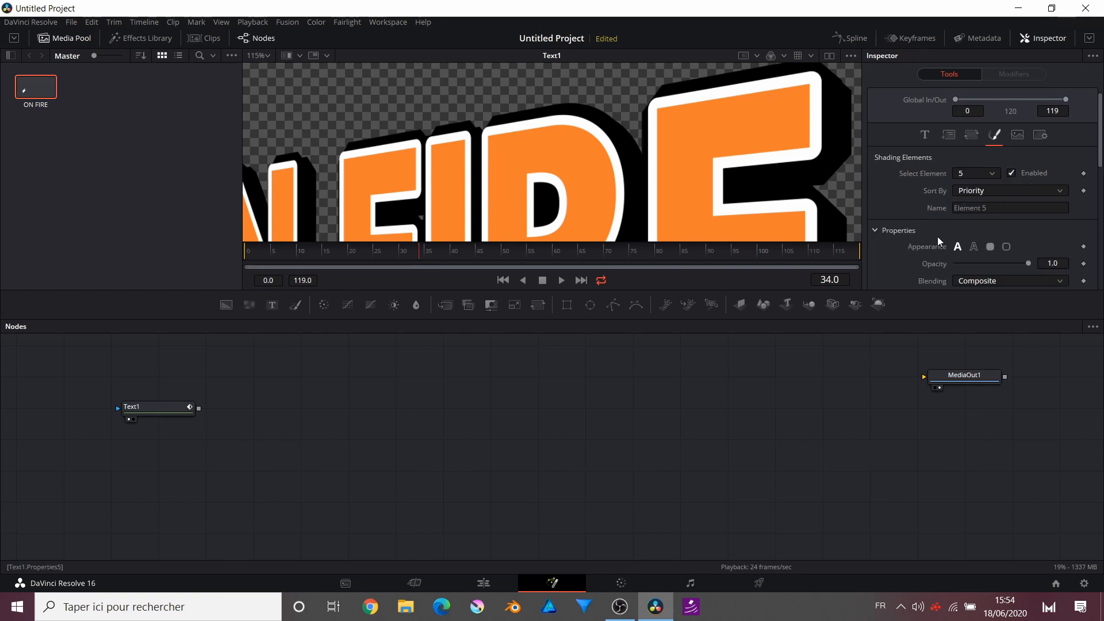
{"action": "scroll", "coordinate": [937, 236], "scroll_direction": "down", "scroll_amount": 2}
{"action": "left_click", "coordinate": [974, 199]}
Step: Adapt the fifth shading element's thickness to perspective, raise it to about 0.0732 and use the third join style
{"action": "scroll", "coordinate": [975, 198], "scroll_direction": "down", "scroll_amount": 1}
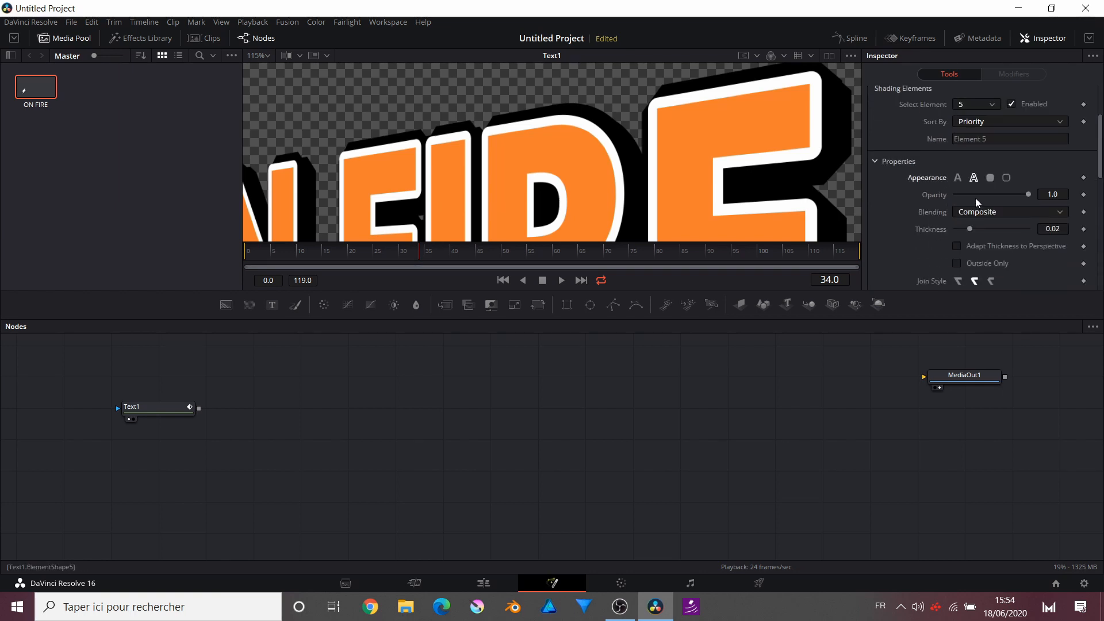
{"action": "left_click", "coordinate": [957, 246]}
{"action": "left_click_drag", "start_coordinate": [973, 228], "coordinate": [1014, 236]}
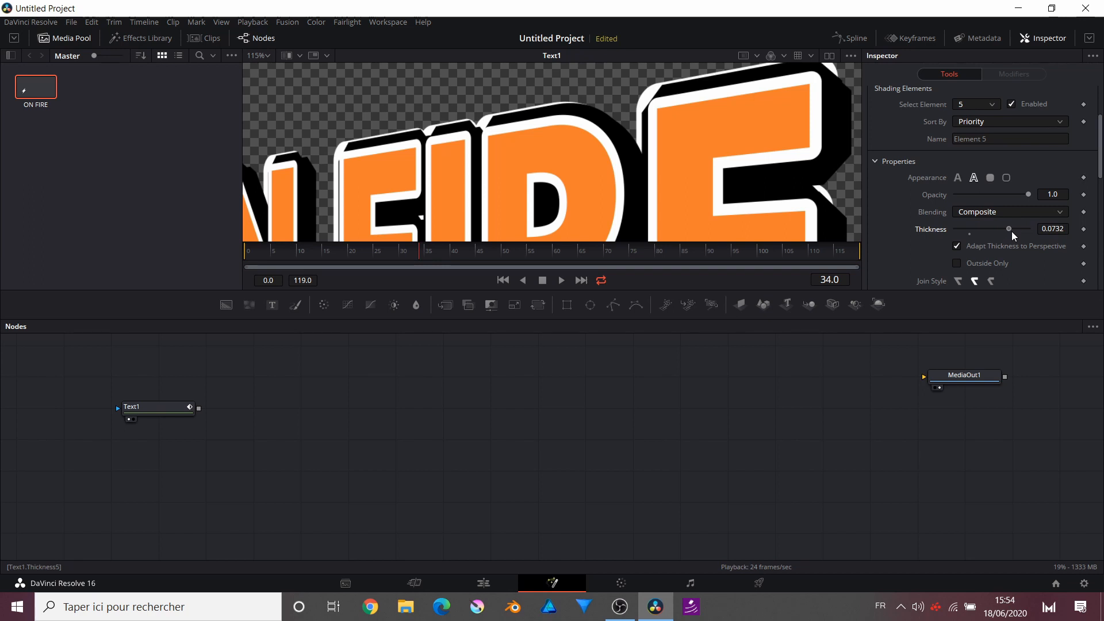
{"action": "left_click", "coordinate": [992, 280]}
Step: Set the fifth shading element's position offsets to about -0.009 in Y and 0.036 in Z
{"action": "scroll", "coordinate": [945, 255], "scroll_direction": "down", "scroll_amount": 10}
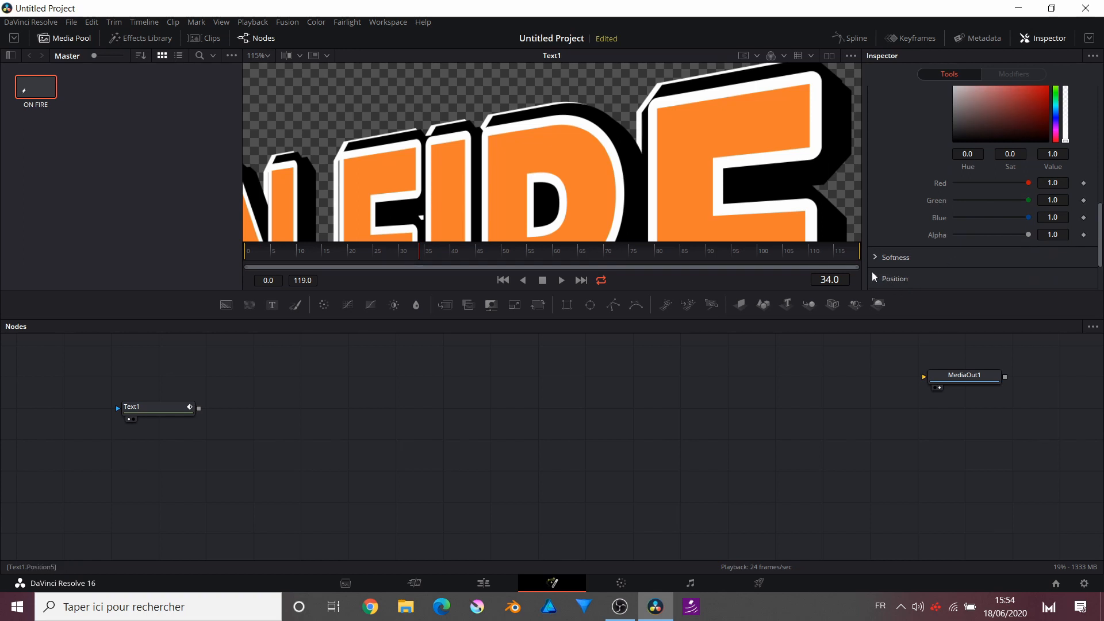
{"action": "left_click", "coordinate": [874, 275]}
{"action": "scroll", "coordinate": [715, 205], "scroll_direction": "down", "scroll_amount": 3}
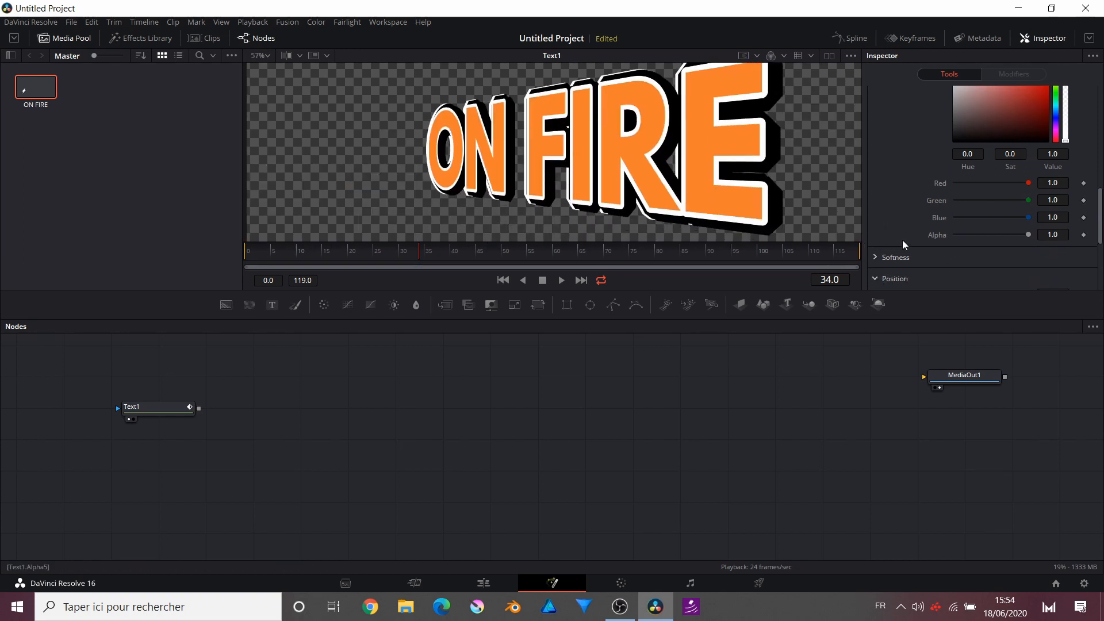
{"action": "scroll", "coordinate": [903, 243], "scroll_direction": "down", "scroll_amount": 3}
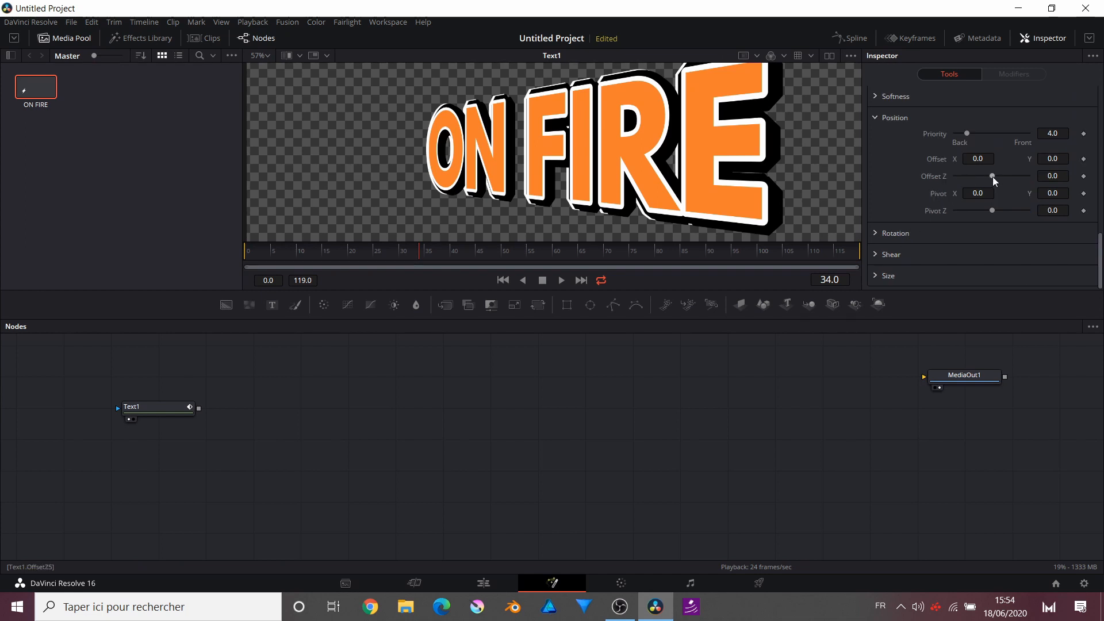
{"action": "left_click_drag", "start_coordinate": [993, 177], "coordinate": [997, 177]}
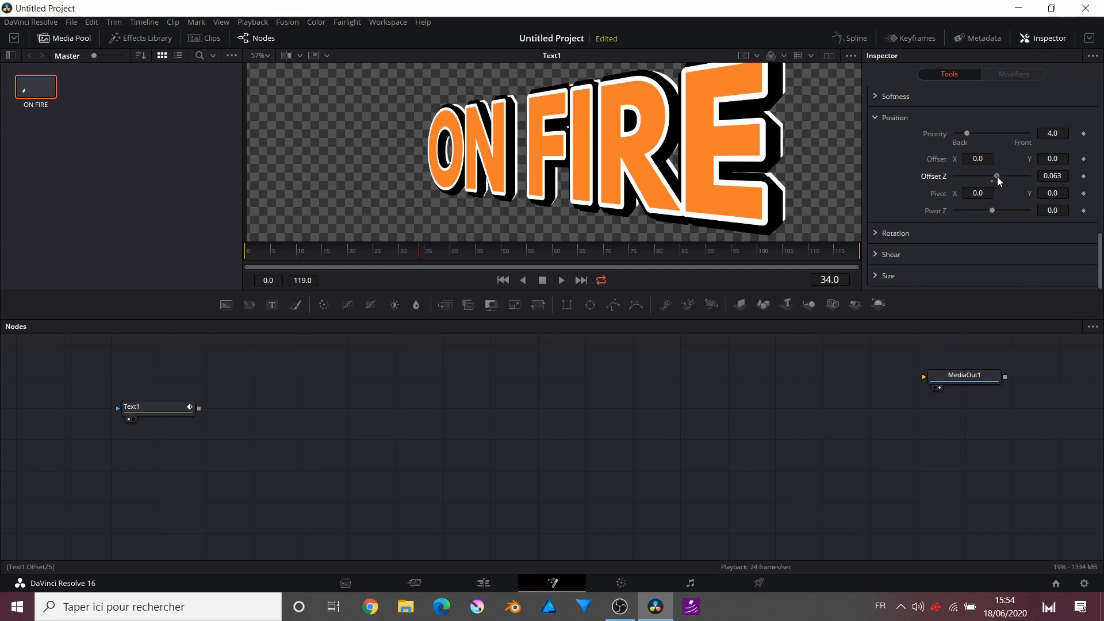
{"action": "left_click_drag", "start_coordinate": [997, 177], "coordinate": [996, 177]}
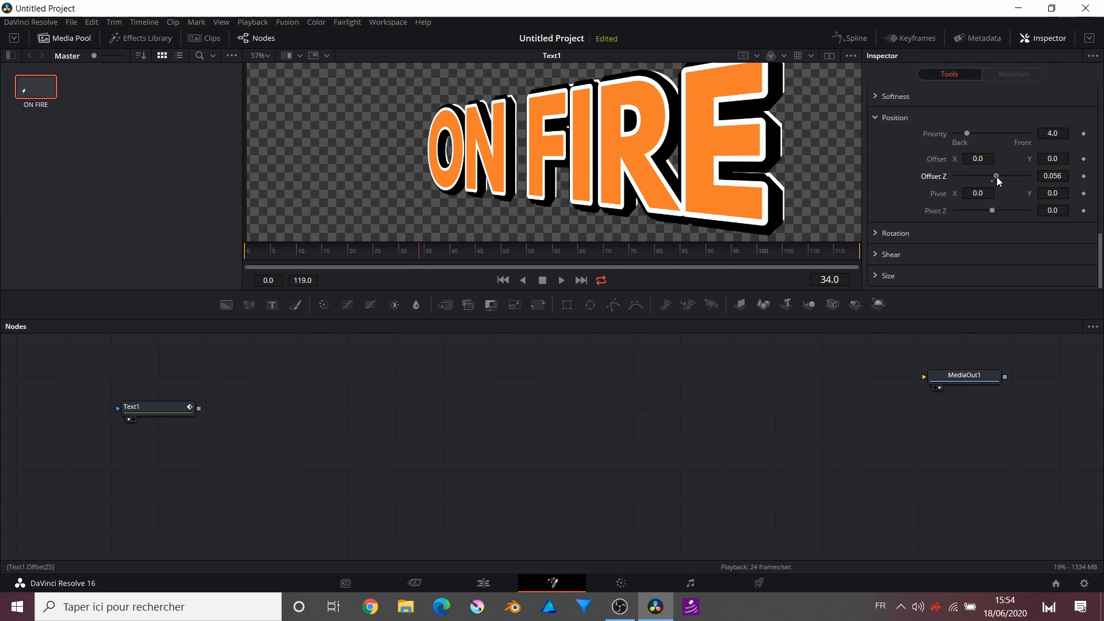
{"action": "scroll", "coordinate": [996, 177], "scroll_direction": "up", "scroll_amount": 8}
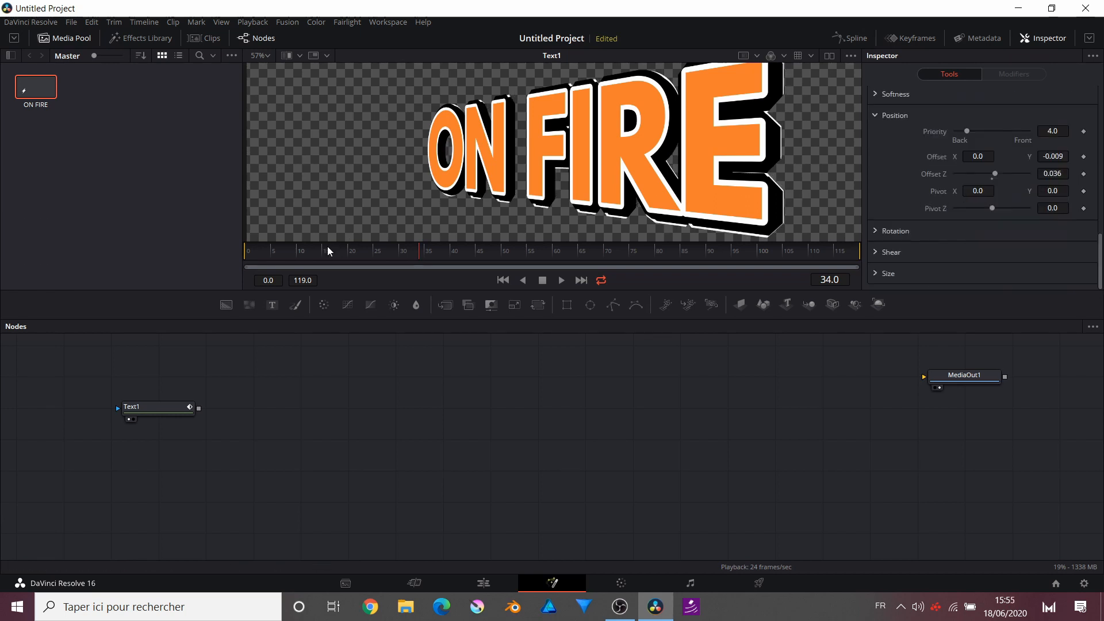
Step: Play the title animation from the start to review the layered outlines in motion
{"action": "left_click_drag", "start_coordinate": [326, 247], "coordinate": [174, 240]}
{"action": "key", "text": "space"}
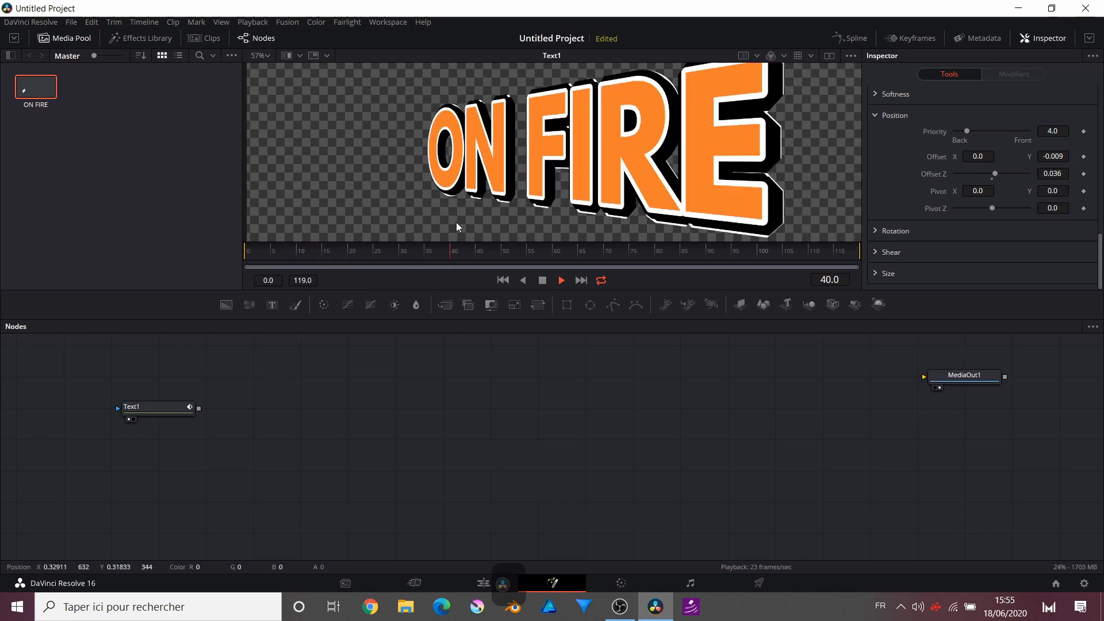
{"action": "scroll", "coordinate": [457, 222], "scroll_direction": "down", "scroll_amount": 3}
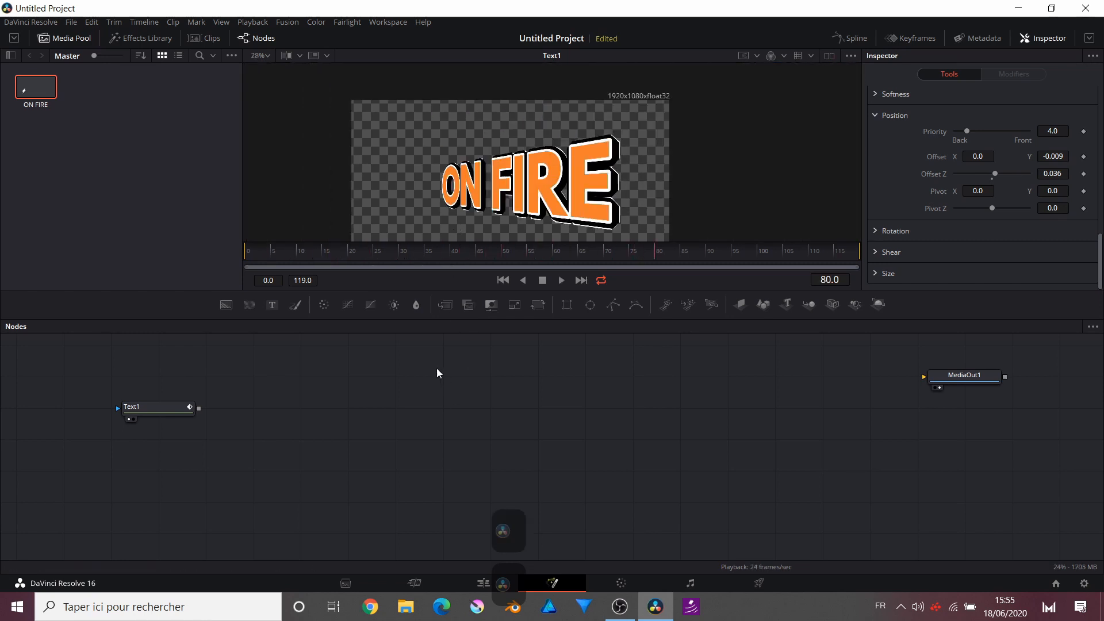
{"action": "left_click_drag", "start_coordinate": [279, 252], "coordinate": [219, 261]}
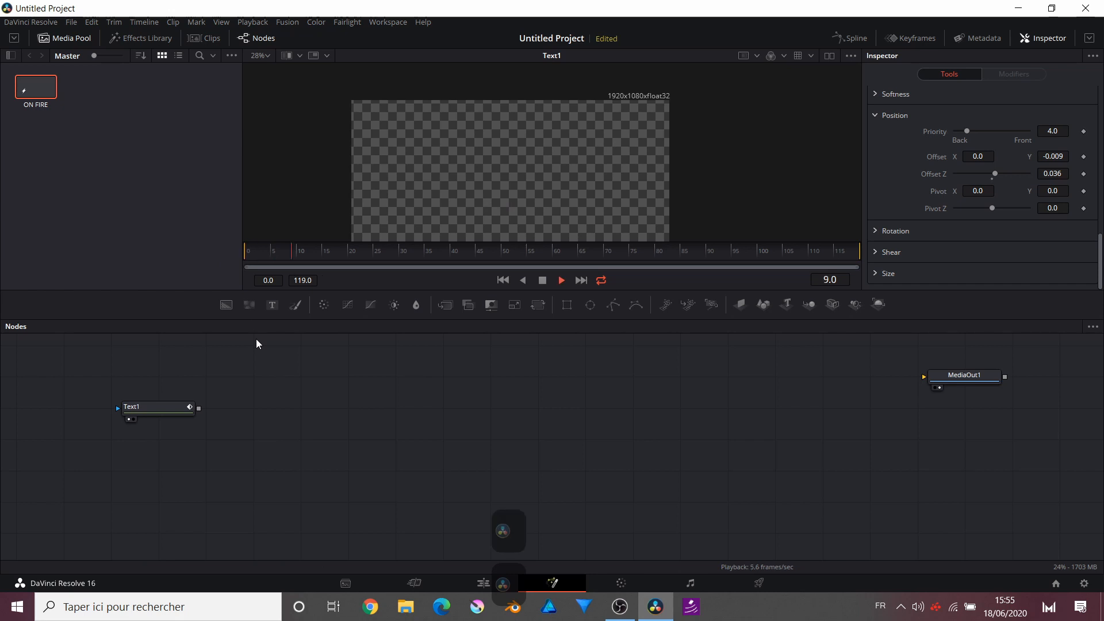
{"action": "key", "text": "space"}
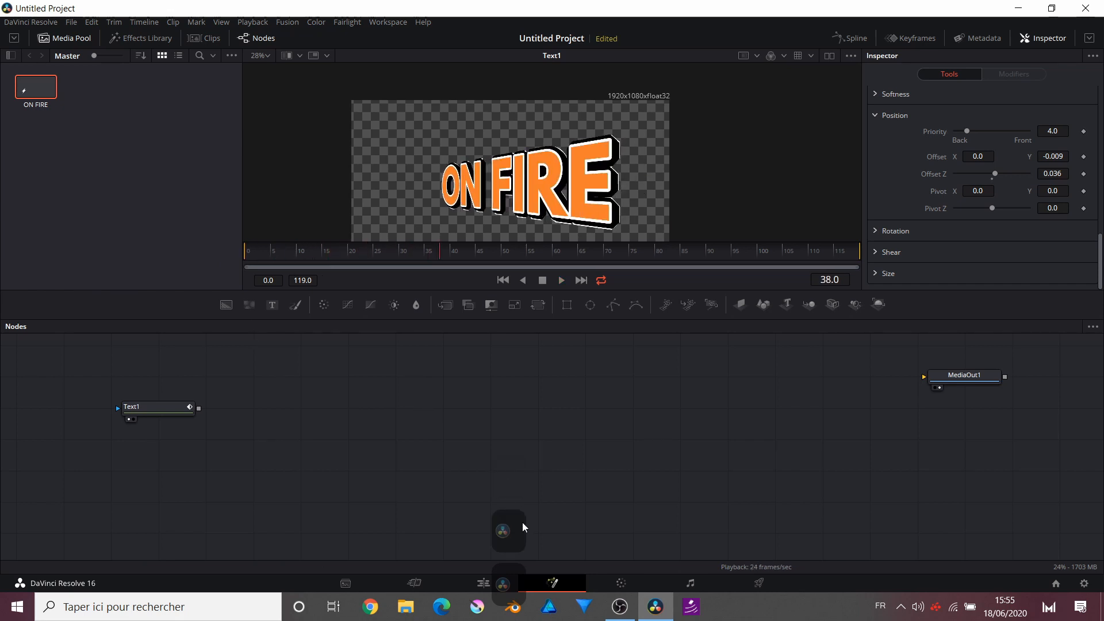
Step: Add a Background node to the composition and show it in the viewer
{"action": "key", "text": "ctrl+space"}
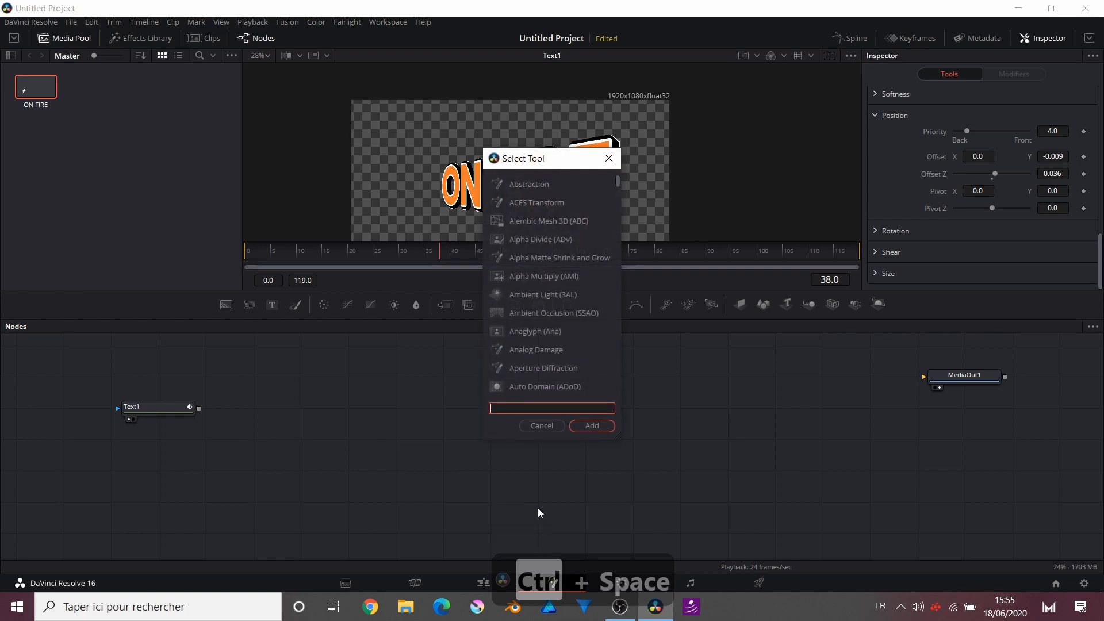
{"action": "key", "text": "Escape"}
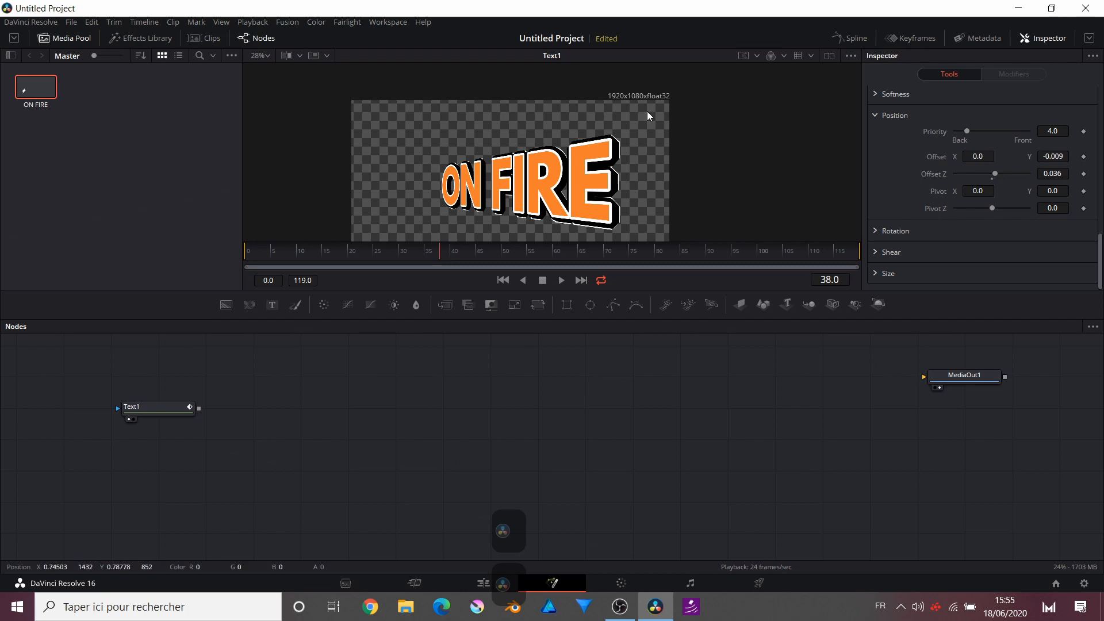
{"action": "left_click_drag", "start_coordinate": [226, 304], "coordinate": [577, 143]}
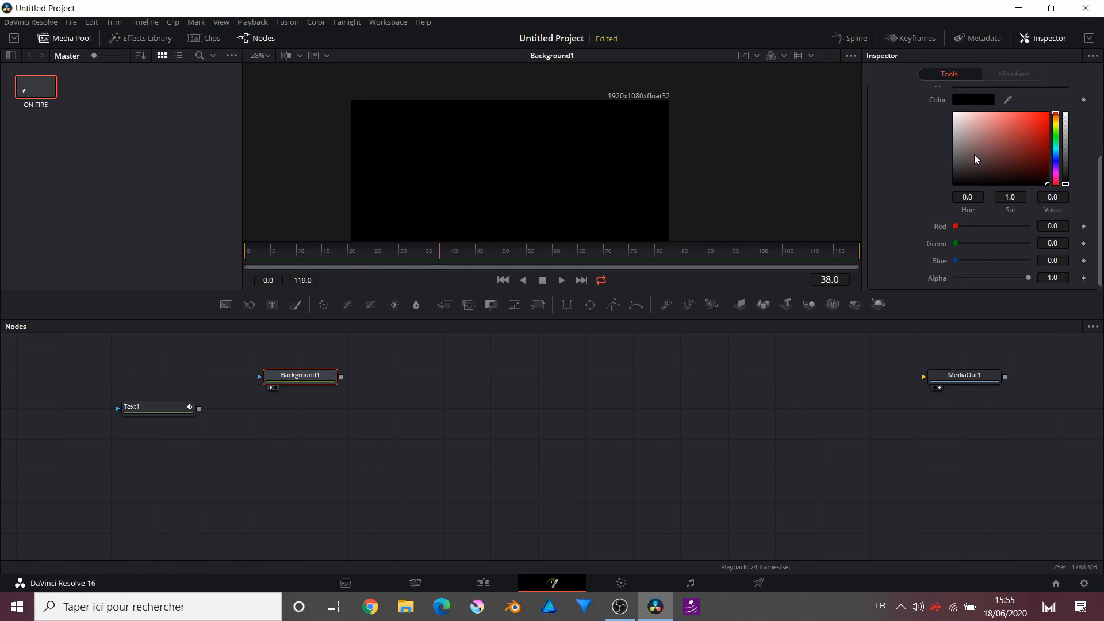
{"action": "scroll", "coordinate": [905, 167], "scroll_direction": "up", "scroll_amount": 3}
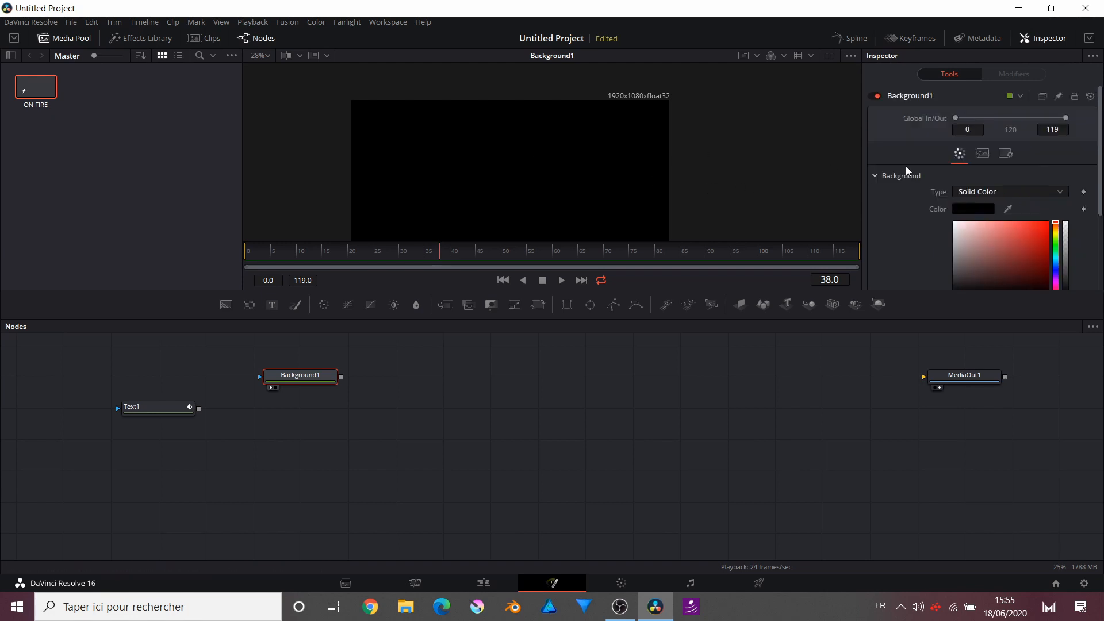
Step: Try a muted red as the Background's solid colour
{"action": "left_click", "coordinate": [961, 192]}
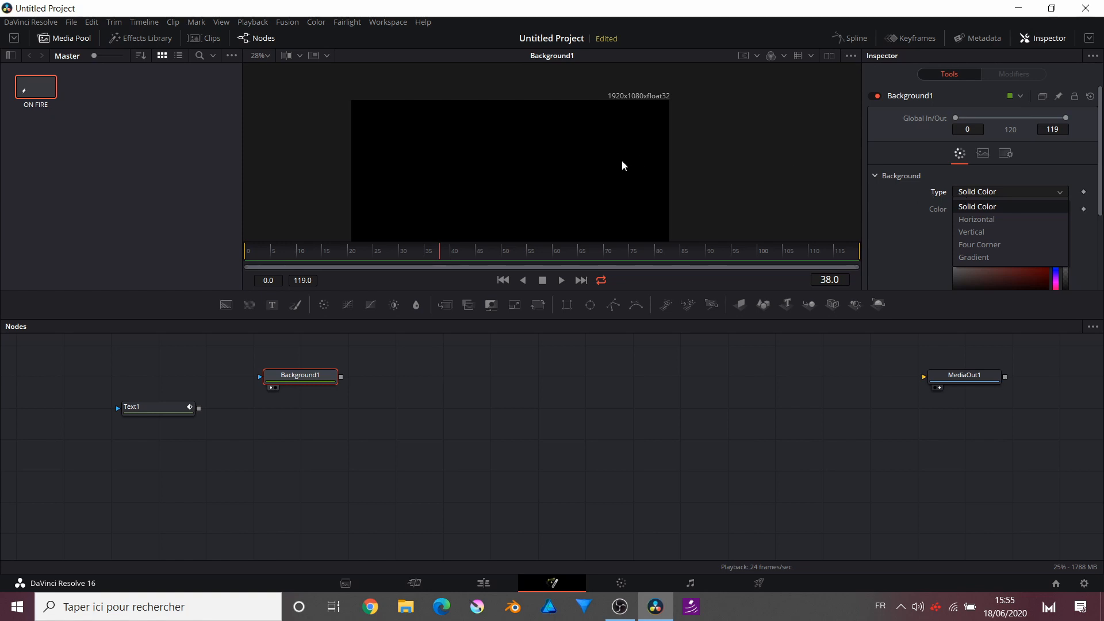
{"action": "left_click", "coordinate": [882, 237]}
{"action": "mouse_move", "coordinate": [1022, 247]}
{"action": "left_mouse_down"}
{"action": "mouse_move", "coordinate": [999, 270]}
{"action": "mouse_move", "coordinate": [1003, 247]}
{"action": "left_mouse_up"}
Step: Change the Background's type to Gradient and move the gradient's start point to about X 0.358, Y 0.661
{"action": "left_click", "coordinate": [974, 188]}
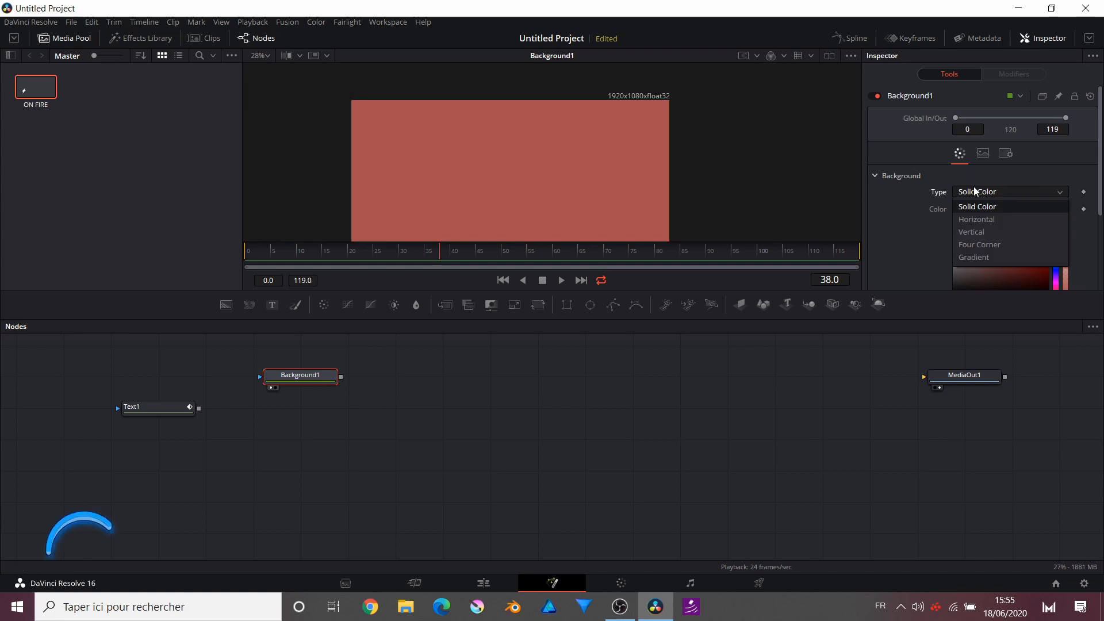
{"action": "left_click", "coordinate": [971, 258]}
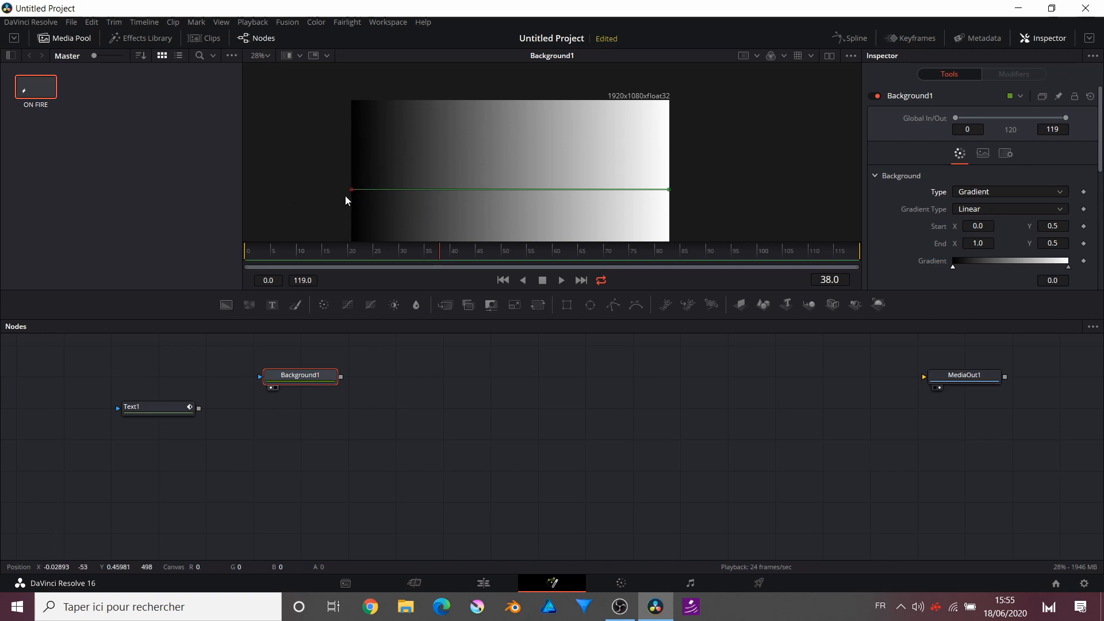
{"action": "left_click_drag", "start_coordinate": [352, 190], "coordinate": [466, 164]}
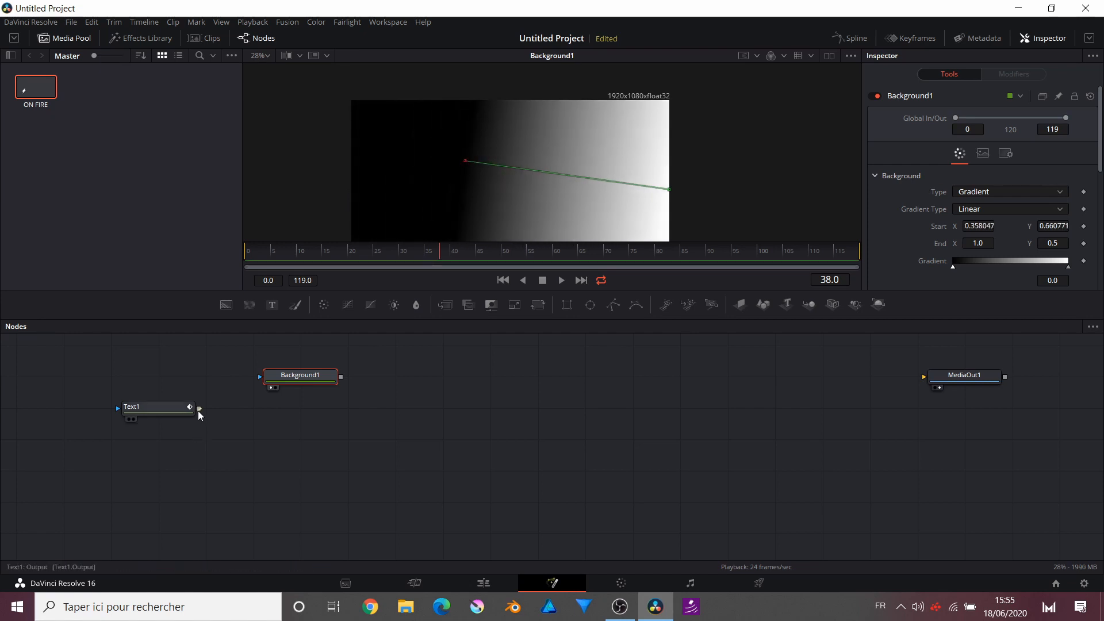
Step: Mask the Background with the Text1 output and run its gradient almost vertically from about (0.646, 0.529) to (0.644, 0.378)
{"action": "left_click_drag", "start_coordinate": [198, 409], "coordinate": [261, 383]}
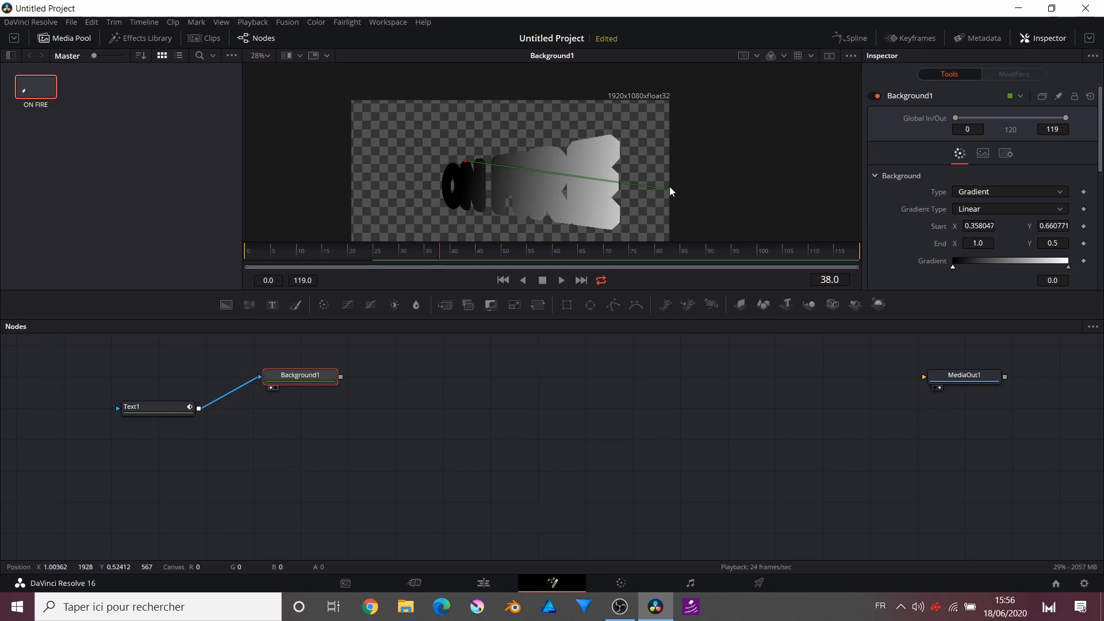
{"action": "left_click_drag", "start_coordinate": [670, 189], "coordinate": [556, 211]}
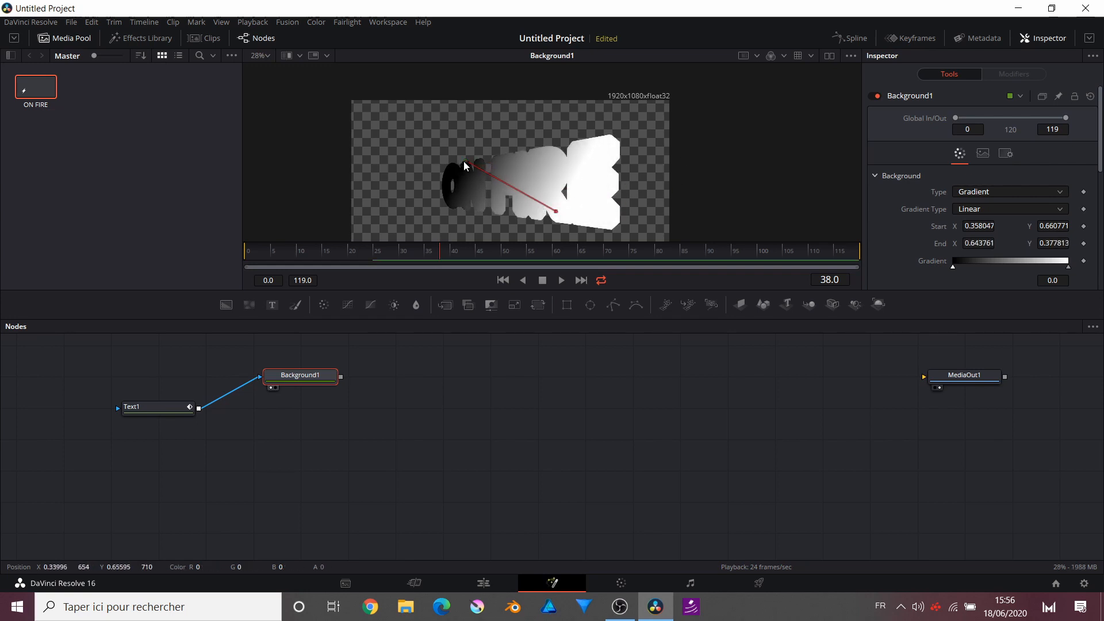
{"action": "left_click_drag", "start_coordinate": [466, 164], "coordinate": [560, 188]}
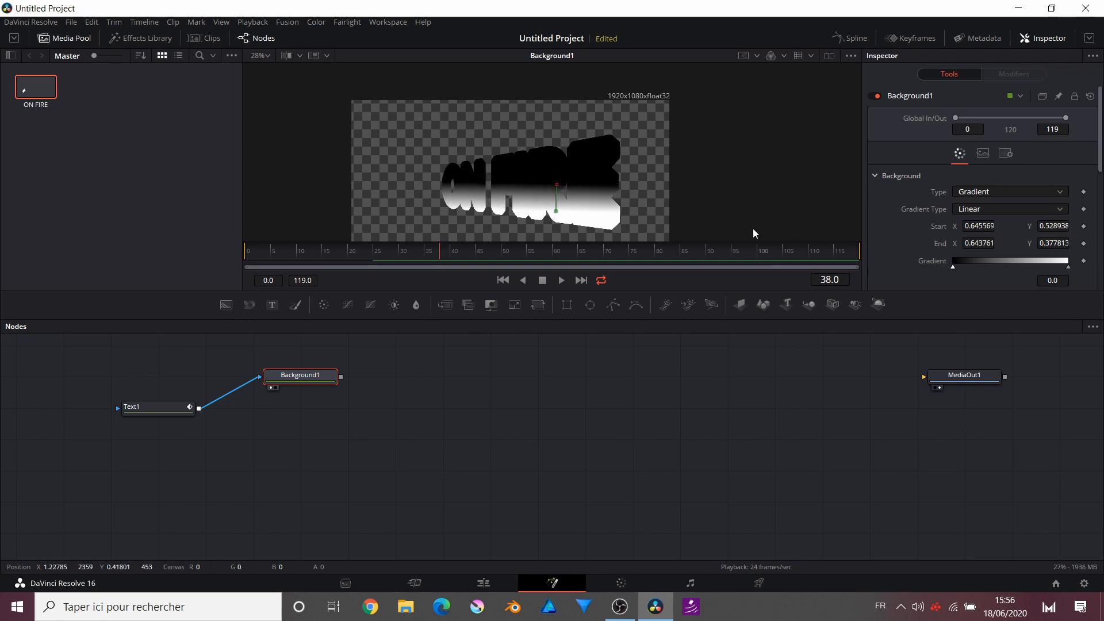
Step: Colour the gradient's first stop orange with hue 0.072 and saturation 0.928, and its last stop pale peach
{"action": "scroll", "coordinate": [921, 235], "scroll_direction": "down", "scroll_amount": 3}
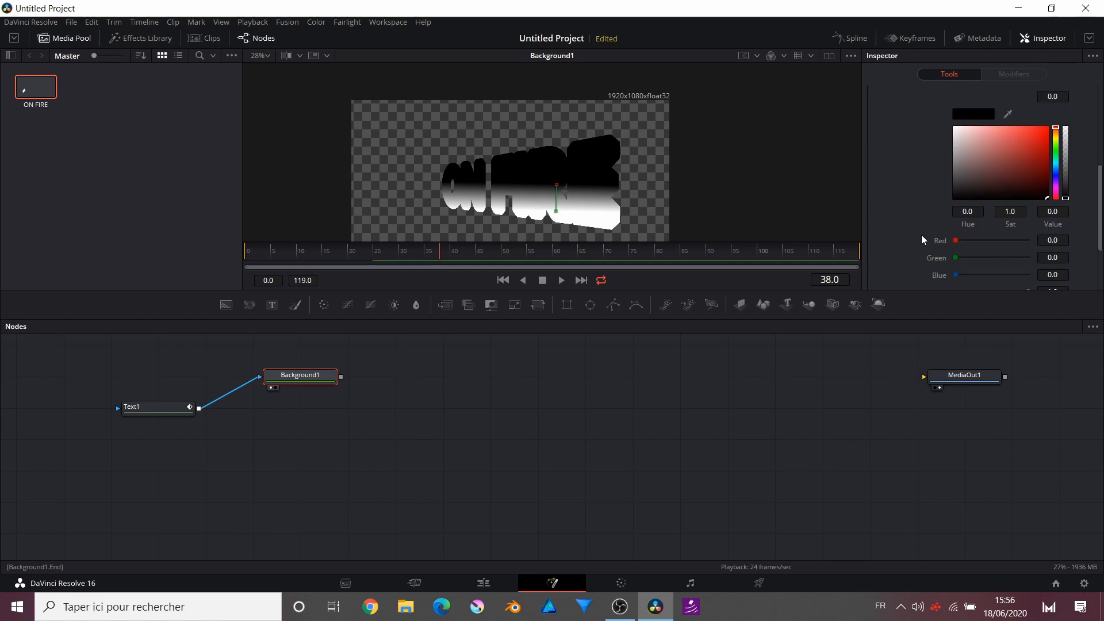
{"action": "left_click", "coordinate": [1057, 133]}
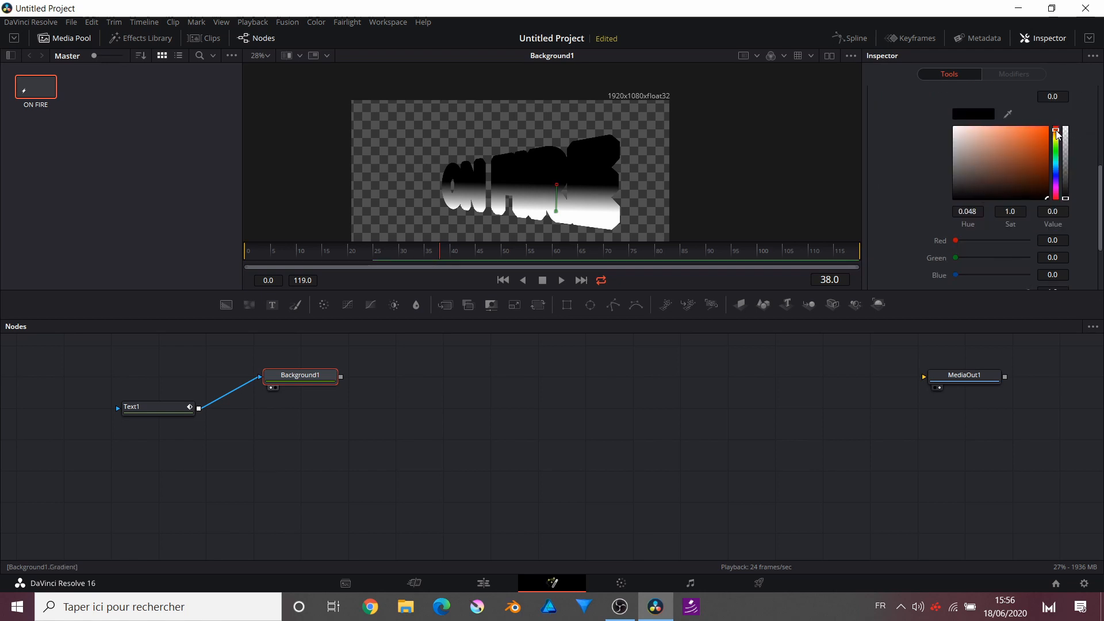
{"action": "mouse_move", "coordinate": [1039, 130]}
{"action": "left_mouse_down"}
{"action": "mouse_move", "coordinate": [1018, 125]}
{"action": "mouse_move", "coordinate": [1056, 133]}
{"action": "left_mouse_up"}
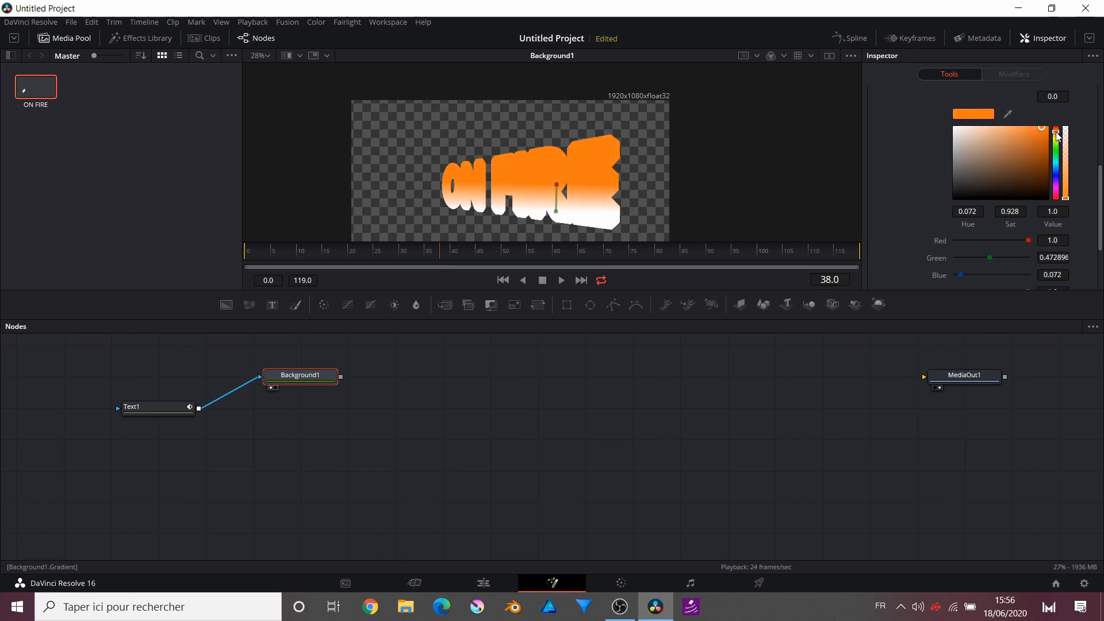
{"action": "scroll", "coordinate": [1000, 135], "scroll_direction": "up", "scroll_amount": 3}
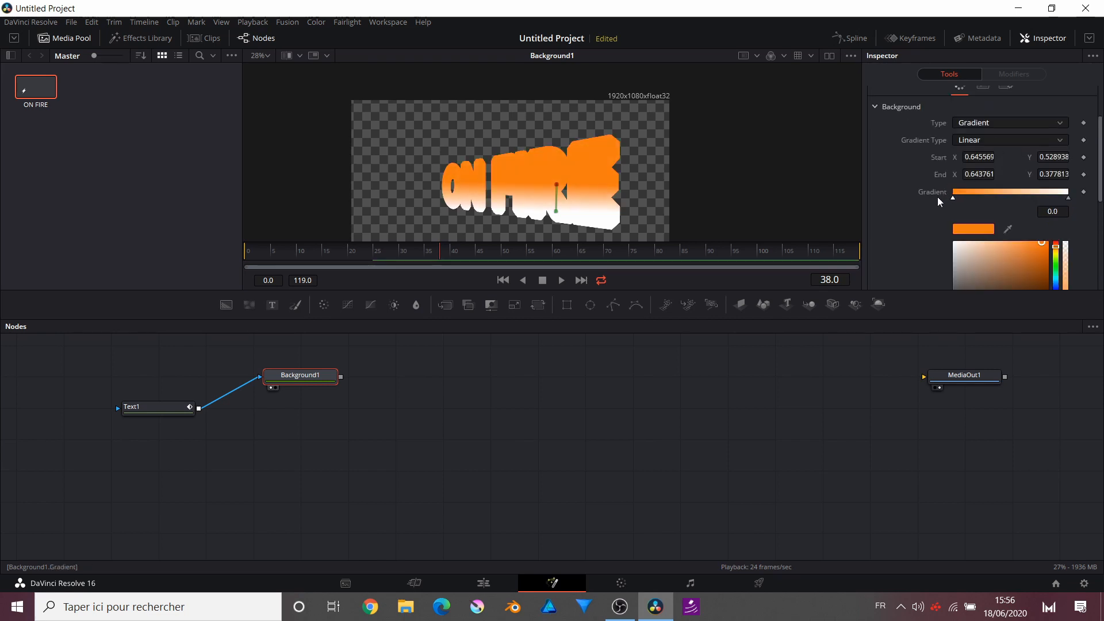
{"action": "left_click", "coordinate": [1068, 198]}
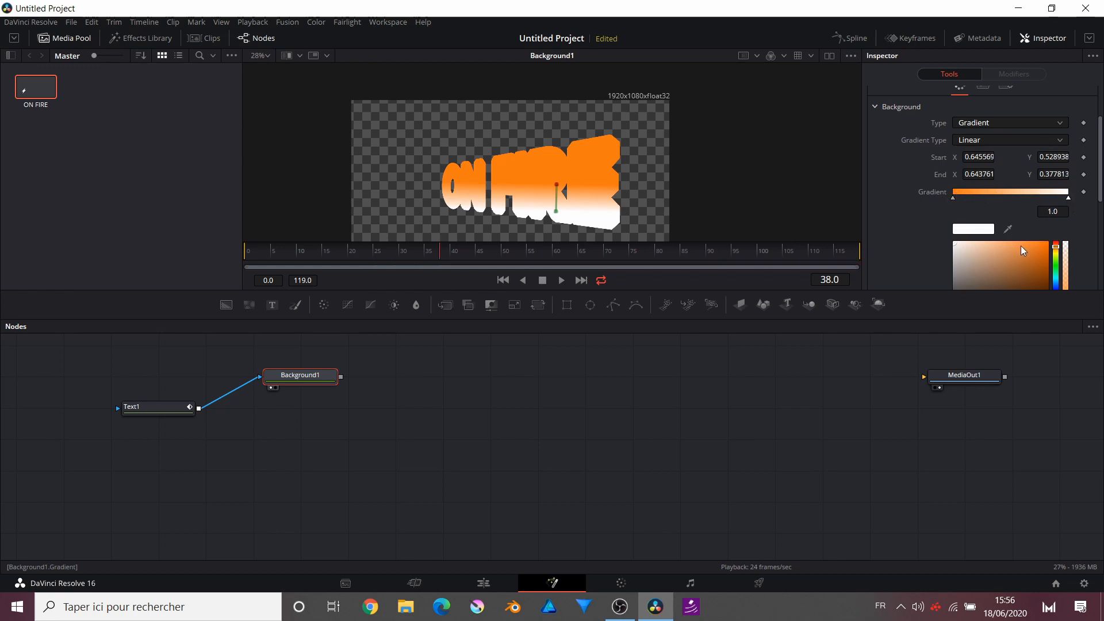
{"action": "left_click", "coordinate": [987, 252]}
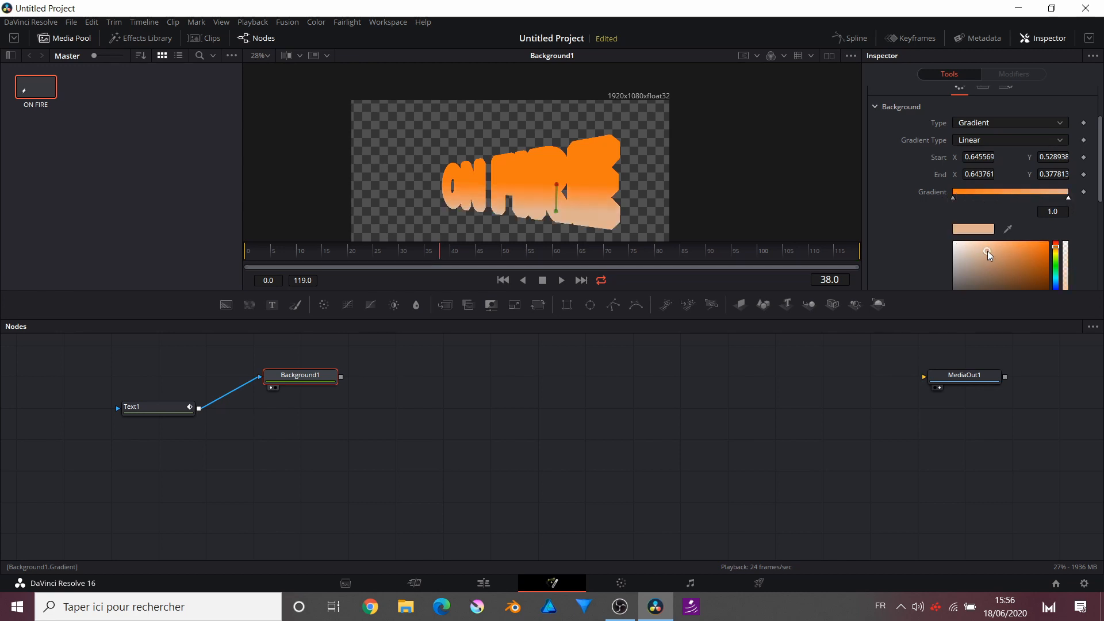
Step: Add a brown gradient stop at about 0.318 and raise the gradient's start point to about X 0.637, Y 0.593
{"action": "left_click", "coordinate": [990, 198]}
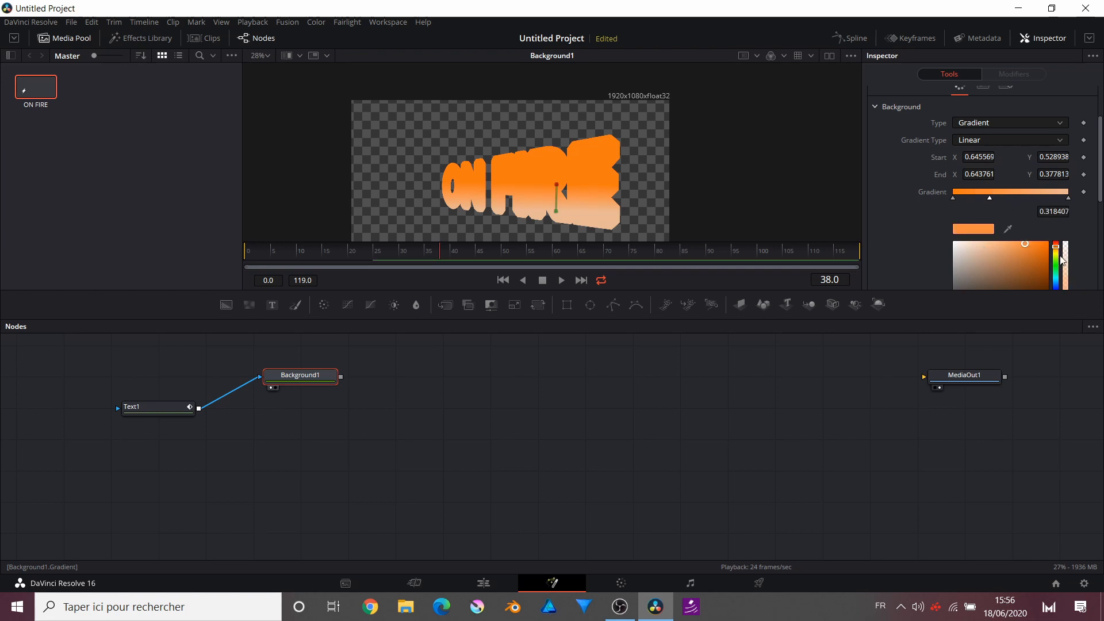
{"action": "scroll", "coordinate": [1042, 256], "scroll_direction": "down", "scroll_amount": 1}
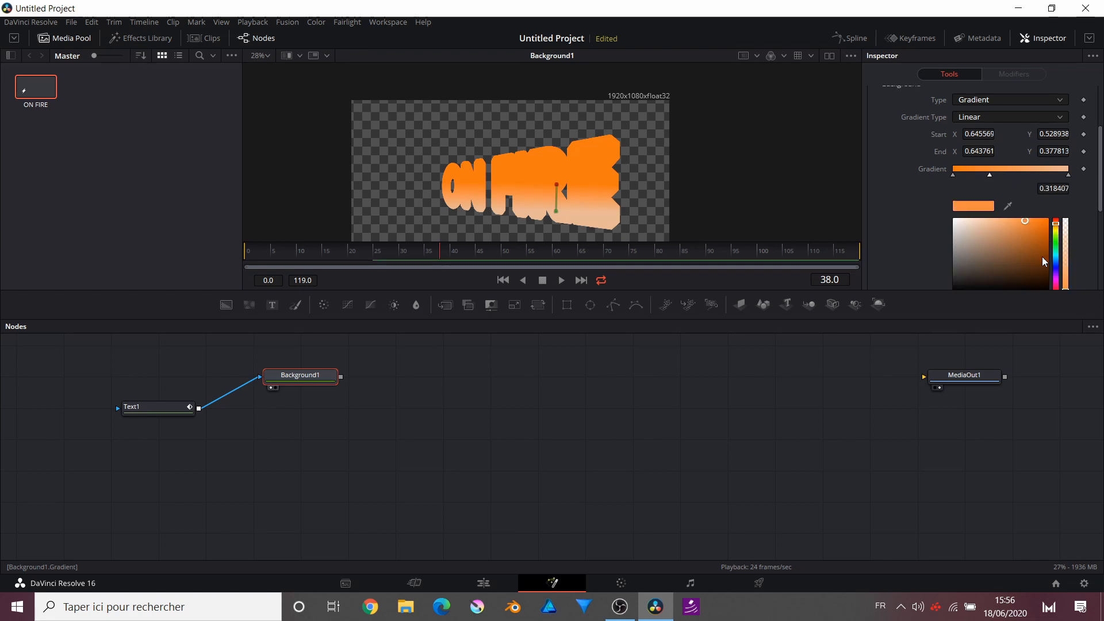
{"action": "left_click", "coordinate": [1019, 255]}
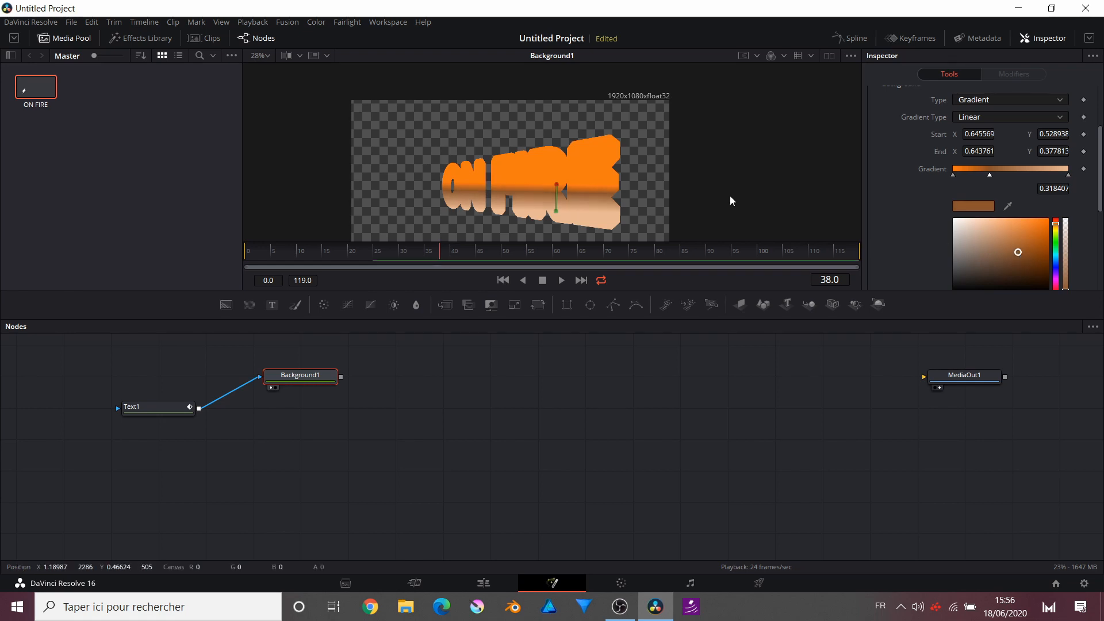
{"action": "left_click_drag", "start_coordinate": [557, 187], "coordinate": [553, 172]}
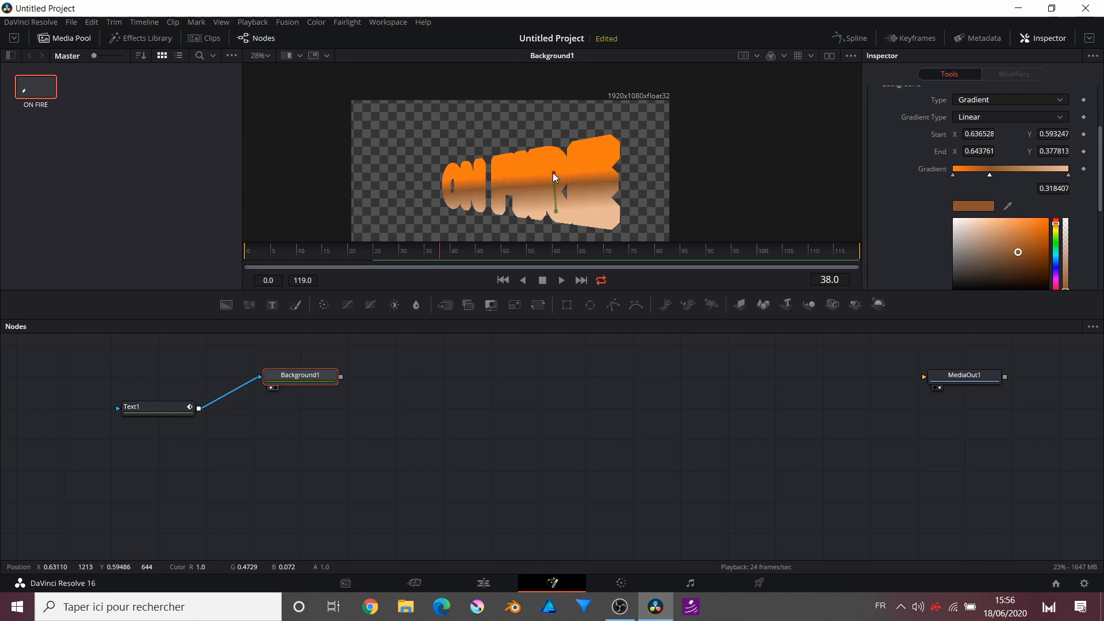
Step: Add gradient stops at about 0.413 and 0.498, and colour the second one bright yellow
{"action": "left_click", "coordinate": [1001, 174]}
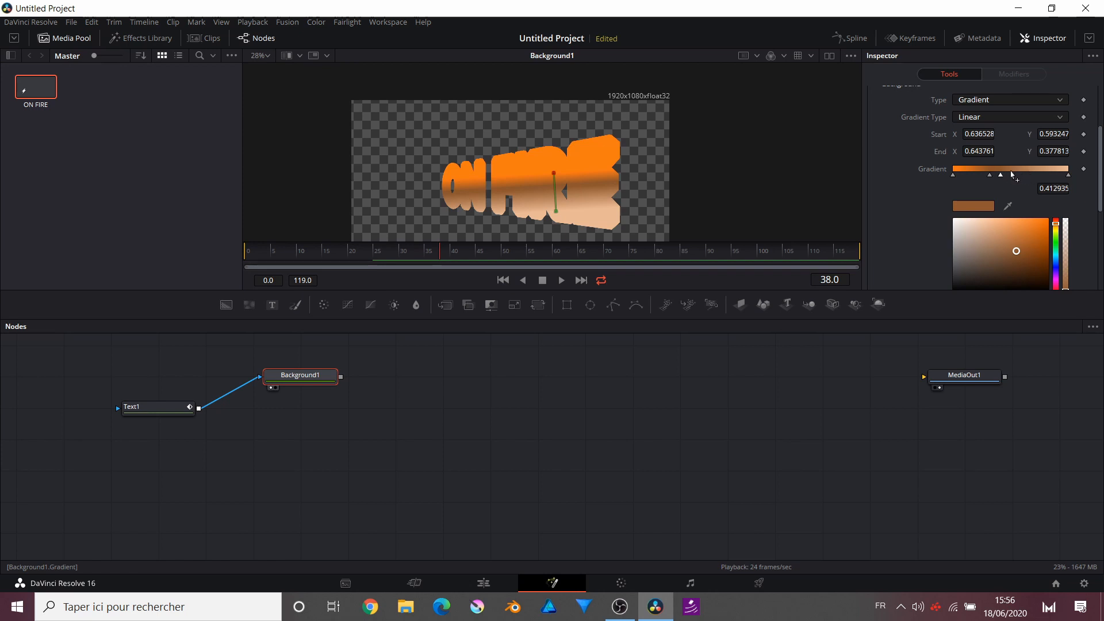
{"action": "left_click", "coordinate": [1010, 175]}
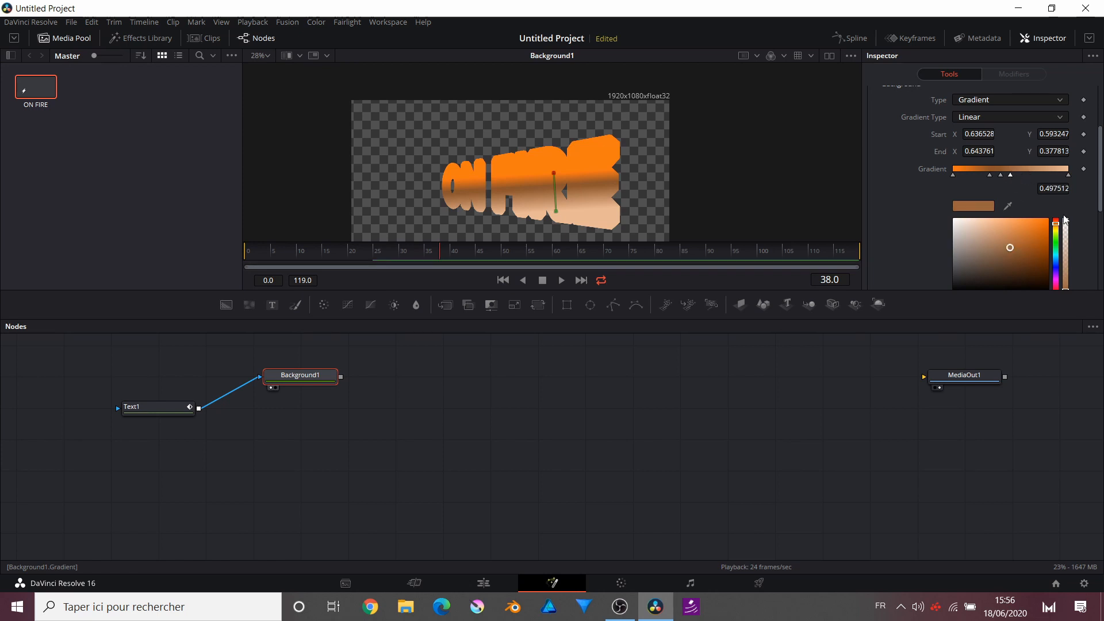
{"action": "left_click", "coordinate": [1056, 233]}
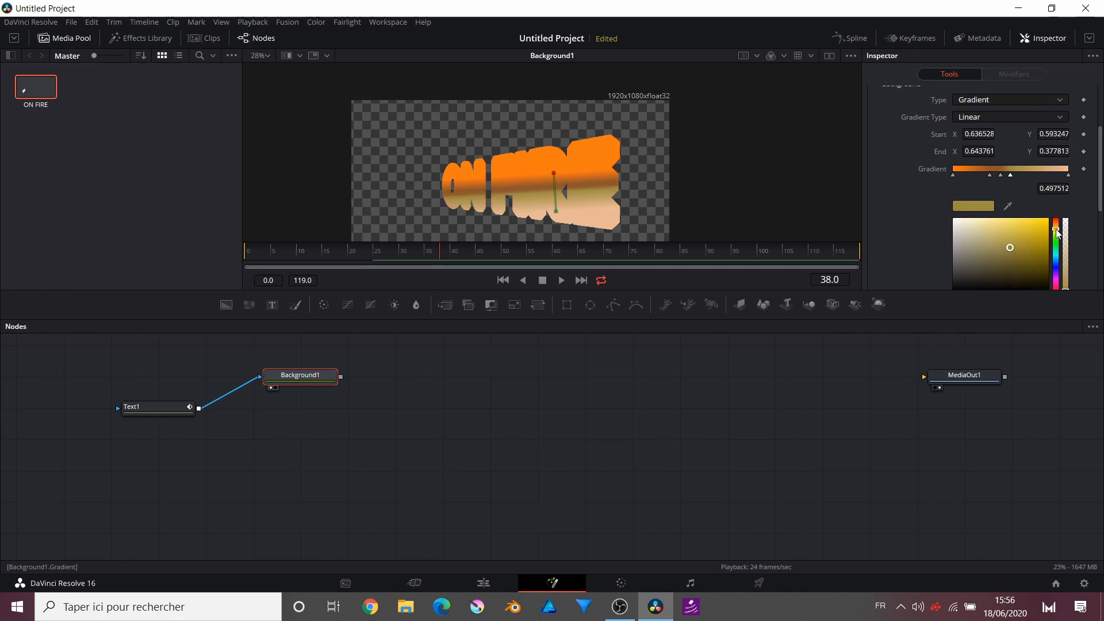
{"action": "mouse_move", "coordinate": [1034, 236]}
{"action": "left_mouse_down"}
{"action": "mouse_move", "coordinate": [1042, 214]}
{"action": "mouse_move", "coordinate": [1058, 228]}
{"action": "left_mouse_up"}
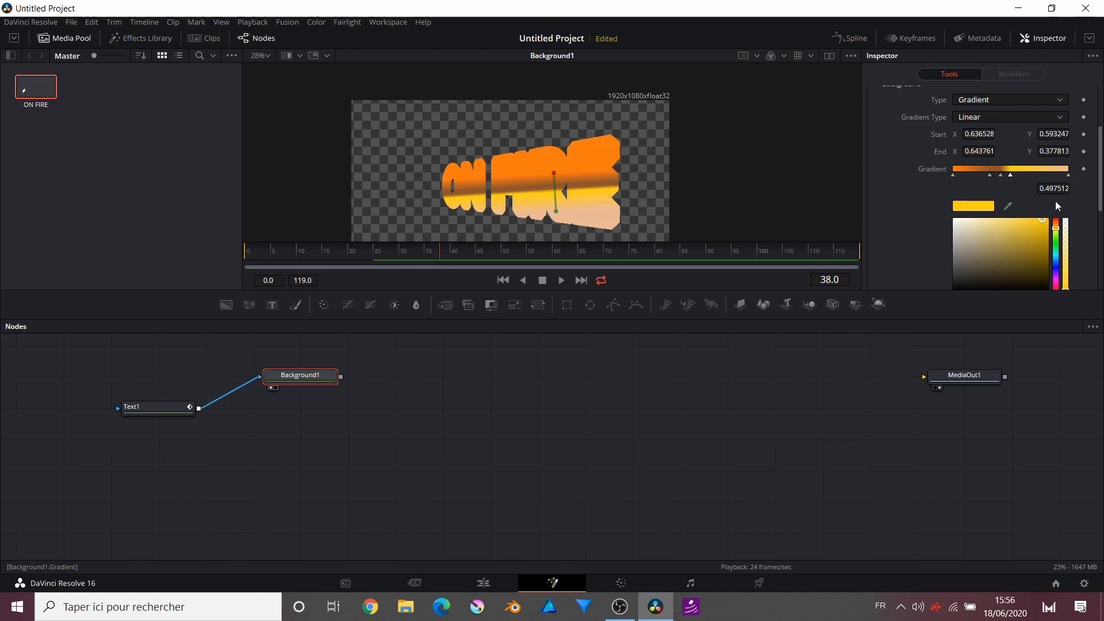
Step: Add a Displace node after Background1 and feed a Fast Noise node into it as the displacement source
{"action": "mouse_move", "coordinate": [306, 380]}
{"action": "left_mouse_down"}
{"action": "mouse_move", "coordinate": [269, 385]}
{"action": "mouse_move", "coordinate": [296, 384]}
{"action": "left_mouse_up"}
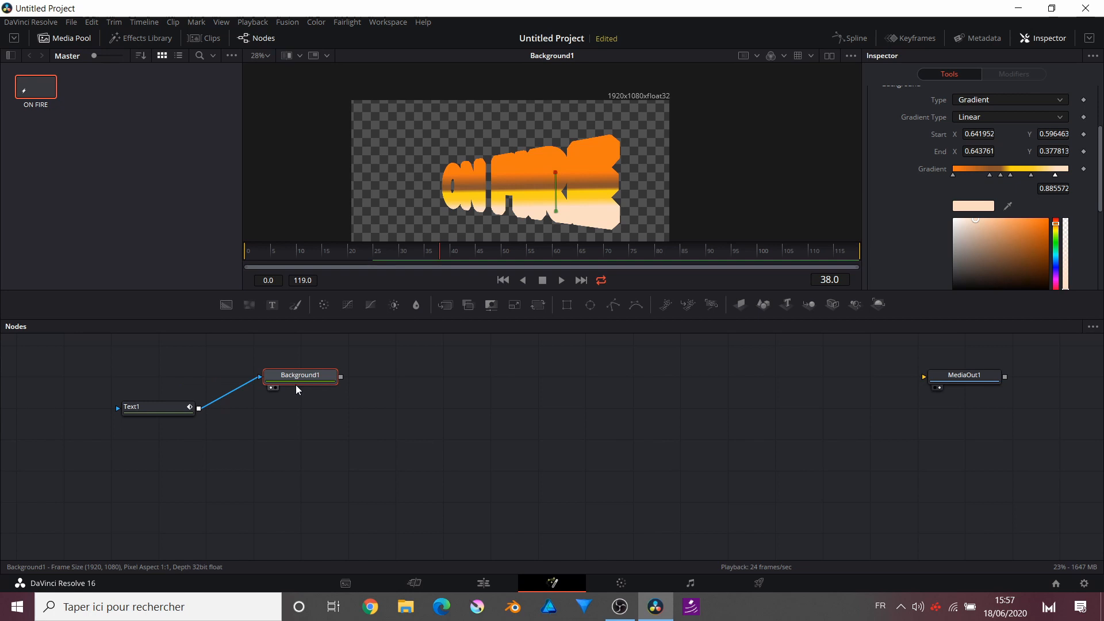
{"action": "key", "text": "ctrl+space"}
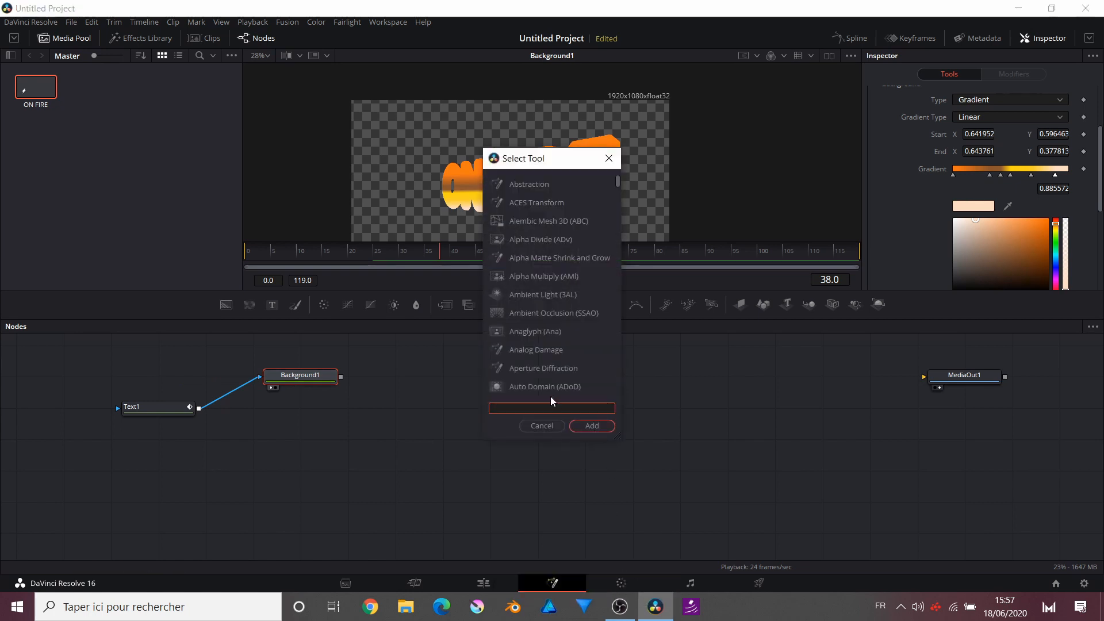
{"action": "type", "text": "D"}
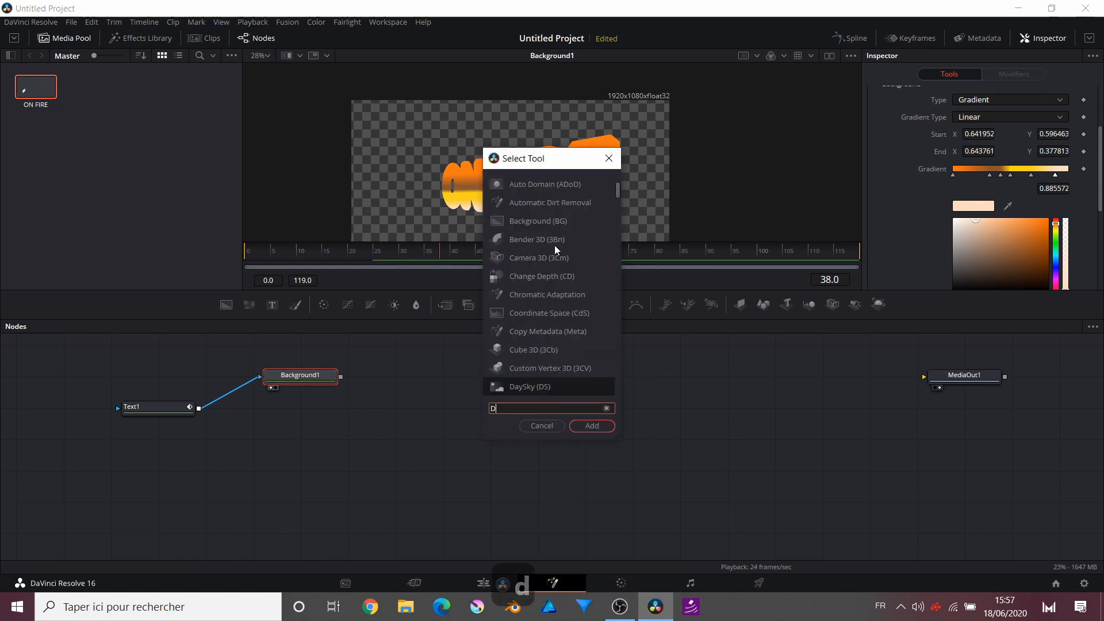
{"action": "type", "text": "ISPL"}
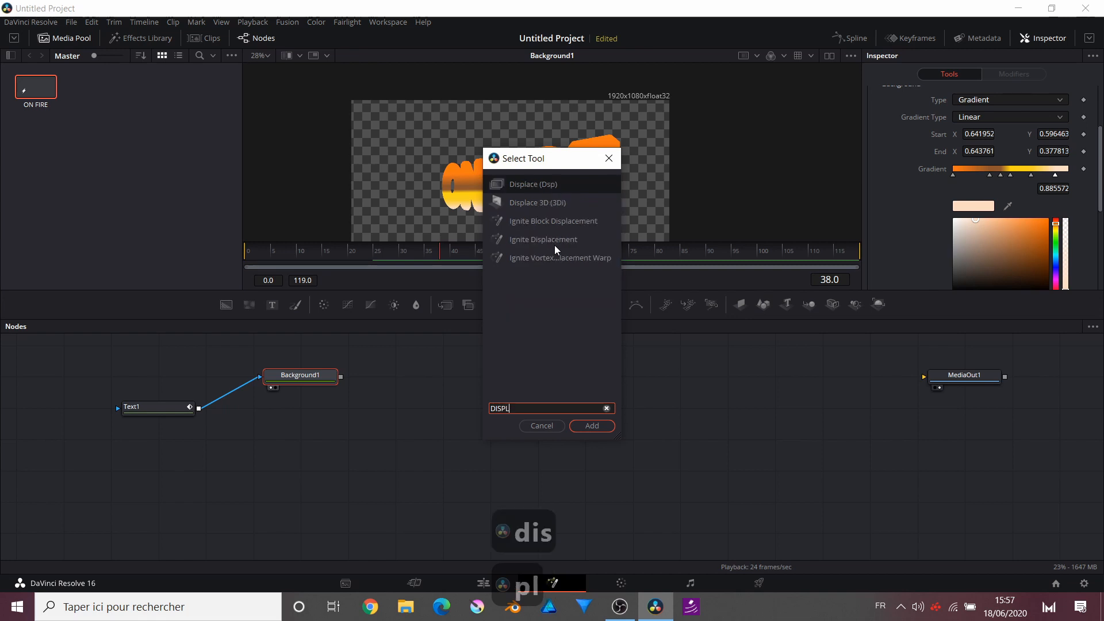
{"action": "key", "text": "Return"}
{"action": "left_click_drag", "start_coordinate": [251, 309], "coordinate": [402, 438]}
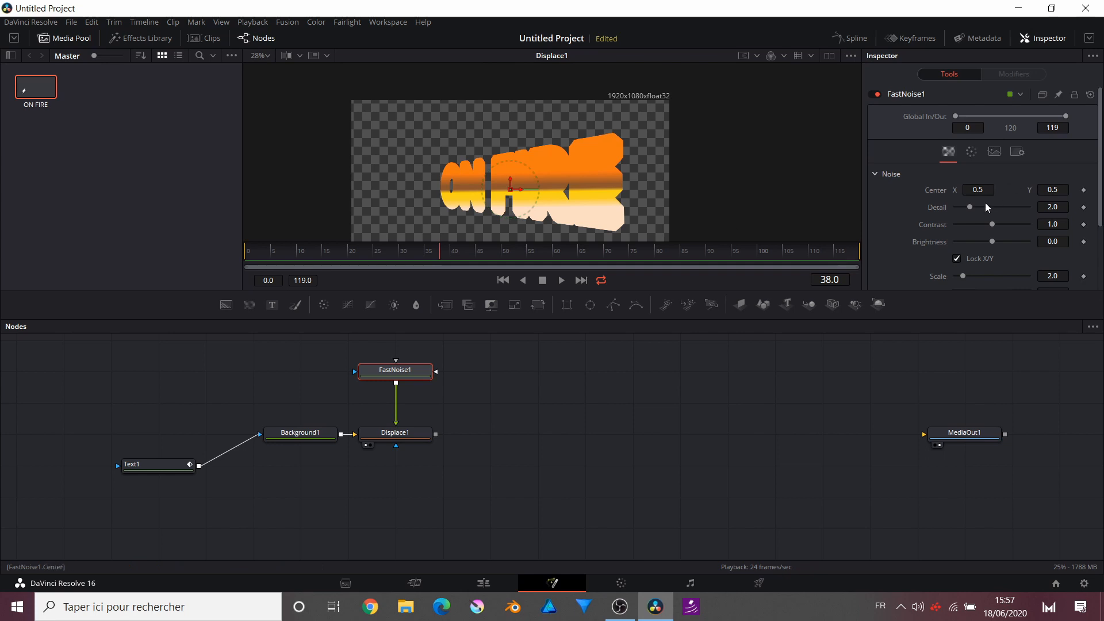
Step: Set the Fast Noise node's detail to 10 and its contrast to 10
{"action": "left_click_drag", "start_coordinate": [970, 207], "coordinate": [987, 207]}
{"action": "left_click_drag", "start_coordinate": [989, 210], "coordinate": [1034, 208]}
{"action": "left_click_drag", "start_coordinate": [987, 223], "coordinate": [1067, 225]}
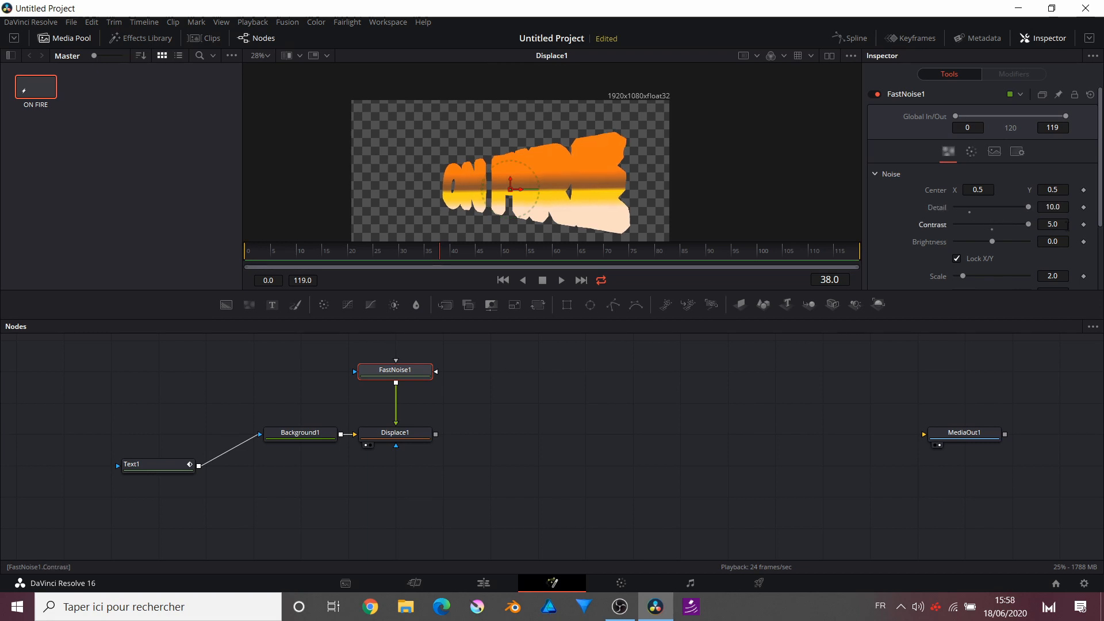
{"action": "left_click", "coordinate": [1063, 224]}
{"action": "type", "text": "10"}
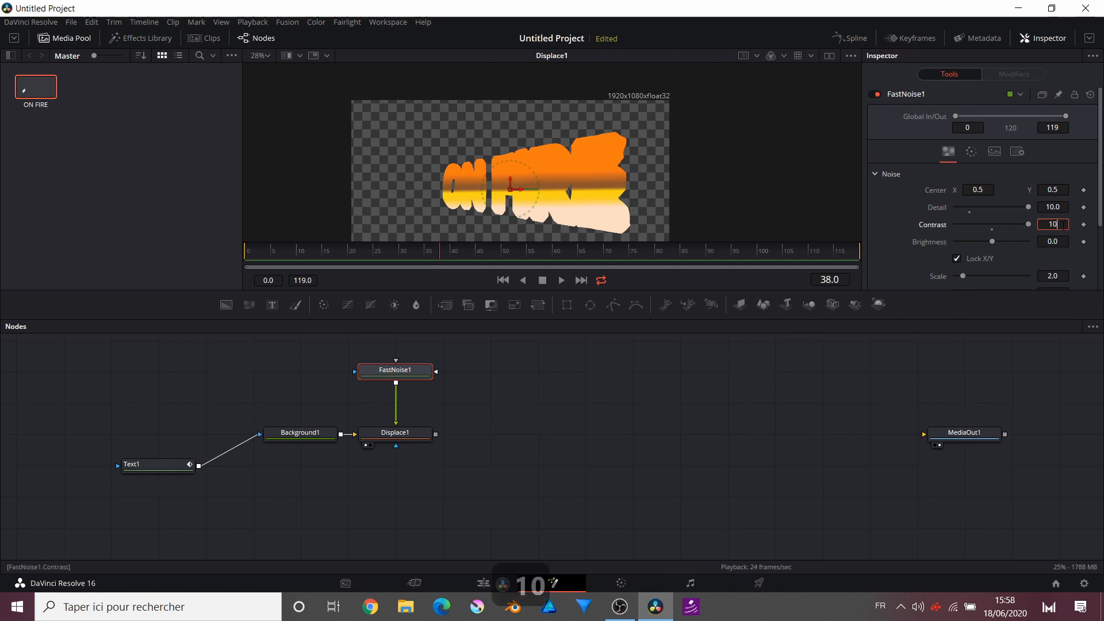
{"action": "key", "text": "Return"}
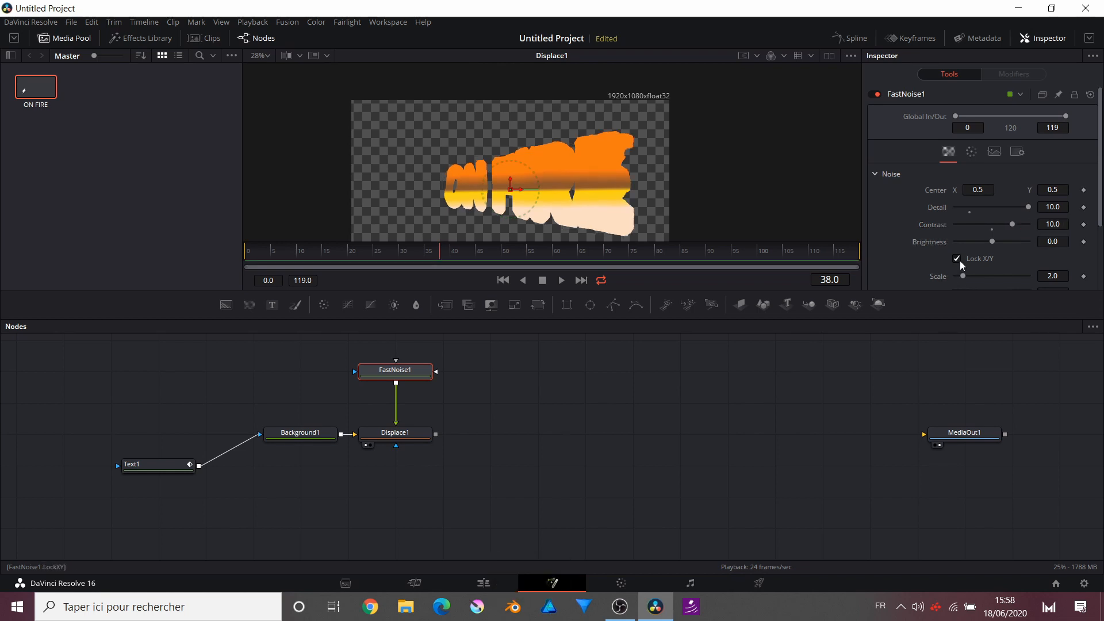
Step: Unlock the noise's X/Y scaling and set the X scale to about 15.12 and the Y scale to about 7.4
{"action": "left_click", "coordinate": [960, 260]}
{"action": "left_click_drag", "start_coordinate": [964, 277], "coordinate": [1012, 278]}
{"action": "scroll", "coordinate": [985, 269], "scroll_direction": "down", "scroll_amount": 3}
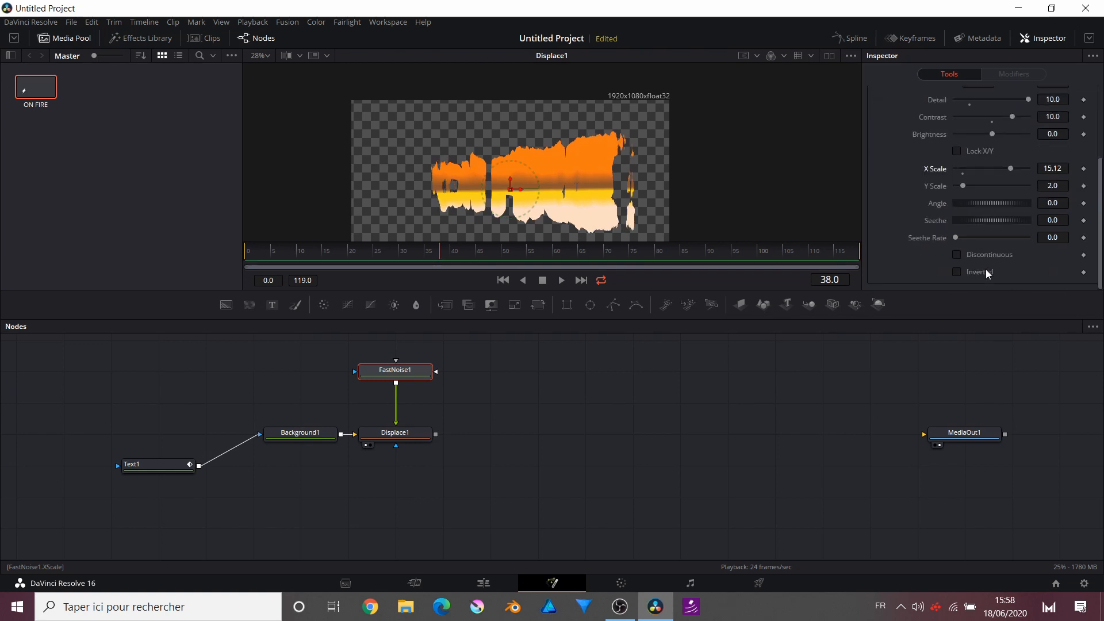
{"action": "left_click_drag", "start_coordinate": [965, 185], "coordinate": [985, 188]}
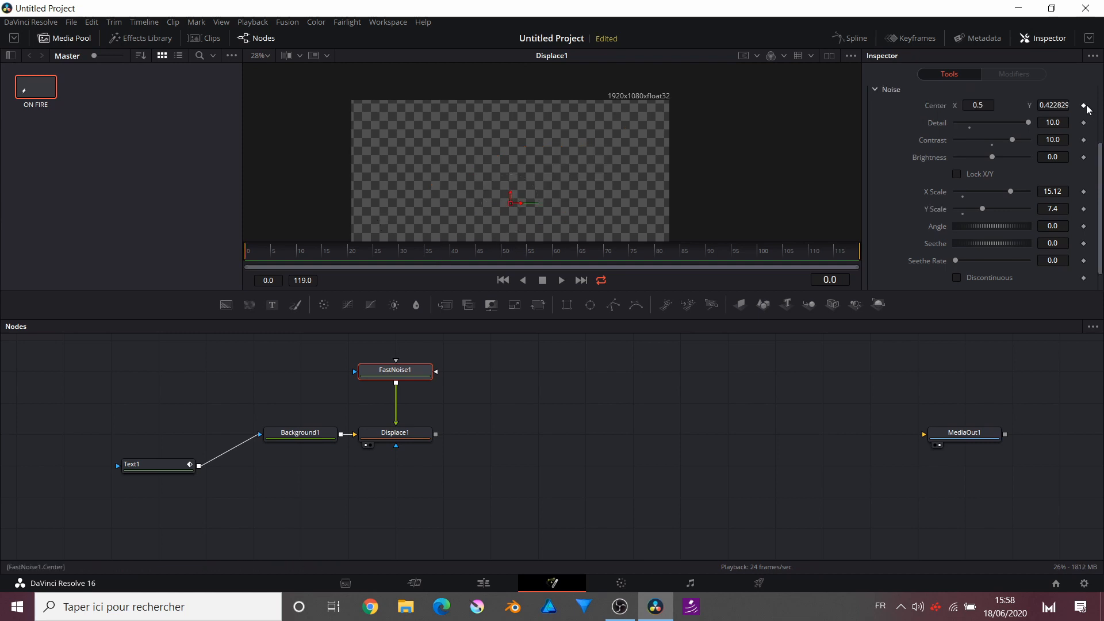
Step: Keyframe the noise's center at frame 0 with Y at about 0.423, and give it a much higher Y at frame 119
{"action": "left_click", "coordinate": [1085, 105]}
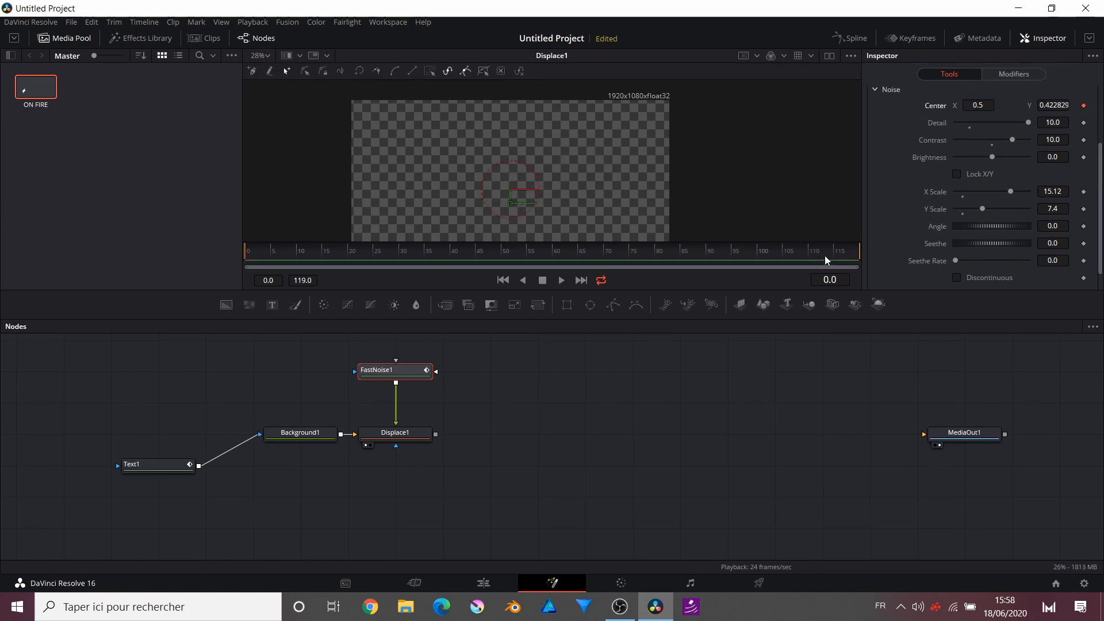
{"action": "key", "text": "End"}
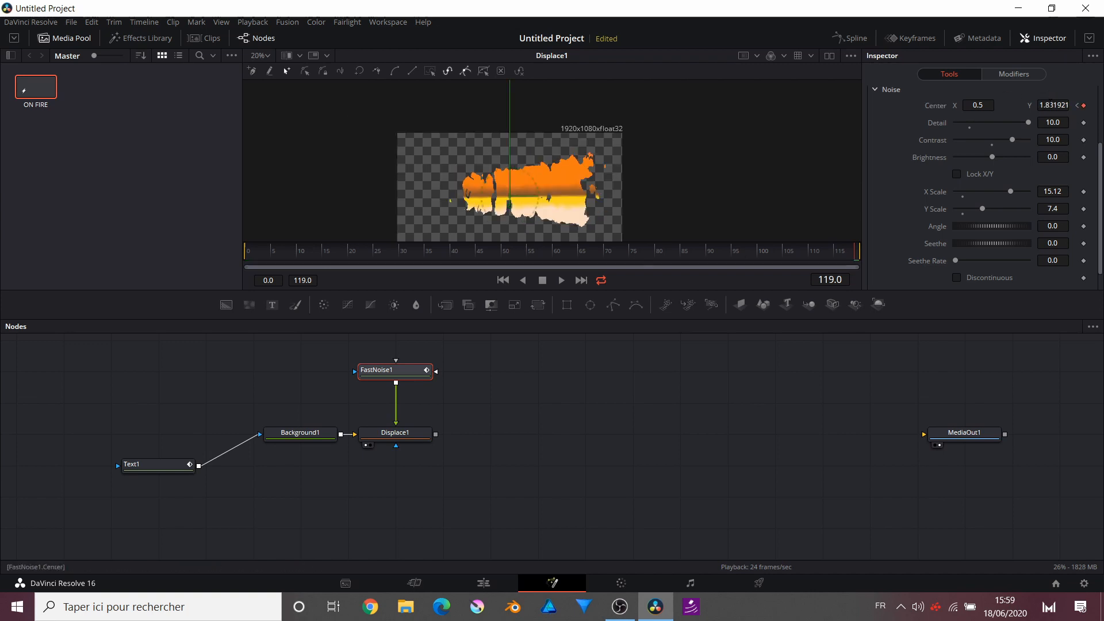
{"action": "double_click", "coordinate": [1051, 105]}
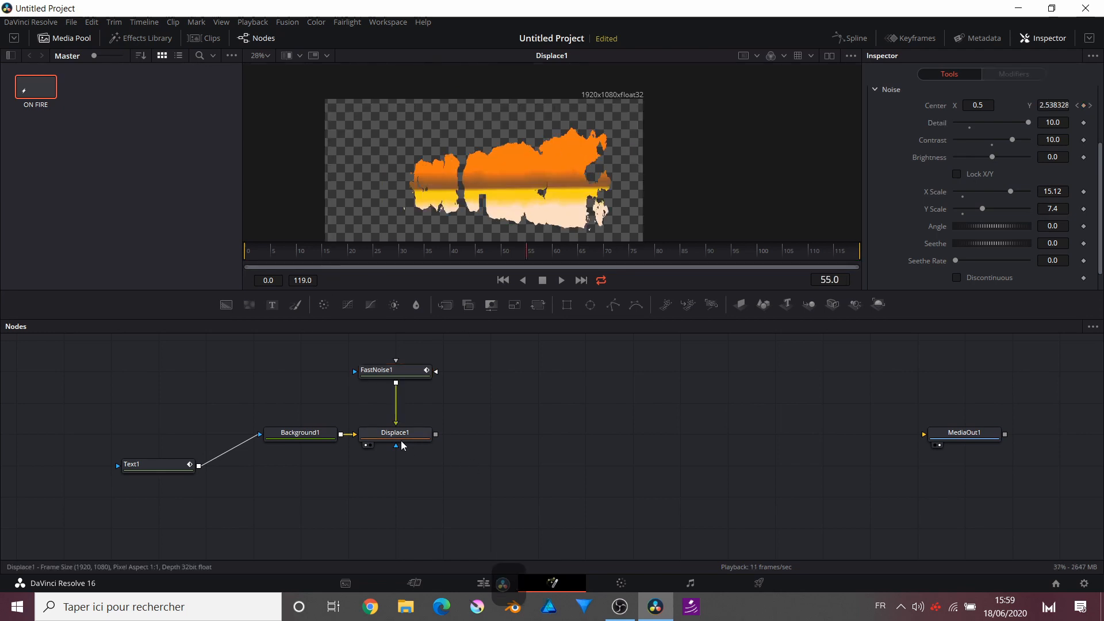
Step: Raise Displace1's refraction strength to 0.16 and lower its center to the bottom edge of the frame, Y about -0.008
{"action": "left_click", "coordinate": [402, 438]}
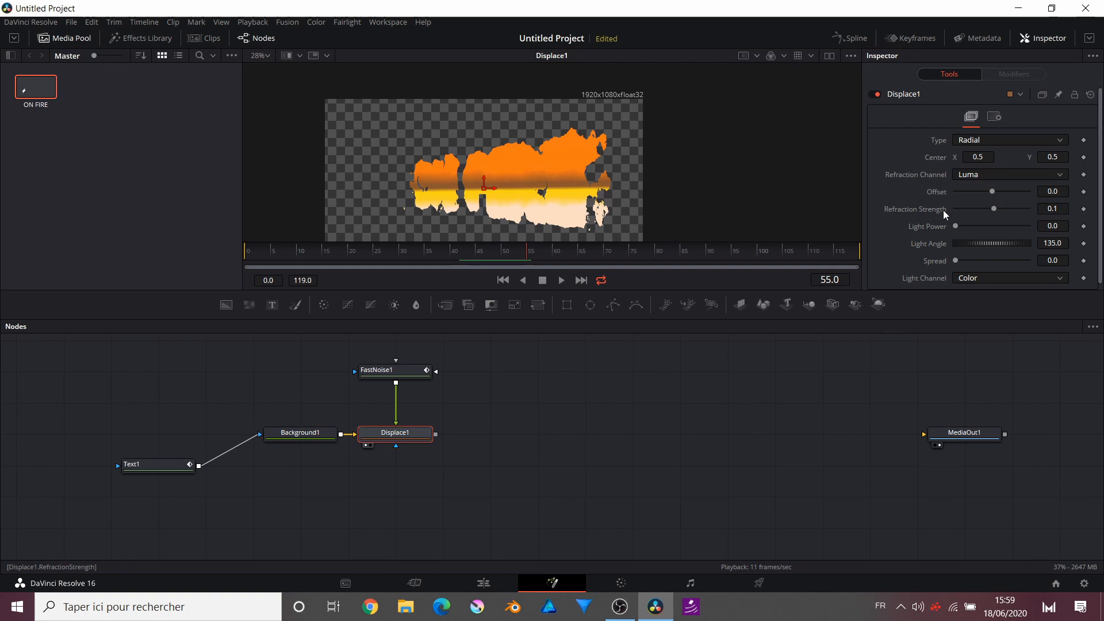
{"action": "left_click_drag", "start_coordinate": [991, 207], "coordinate": [996, 208]}
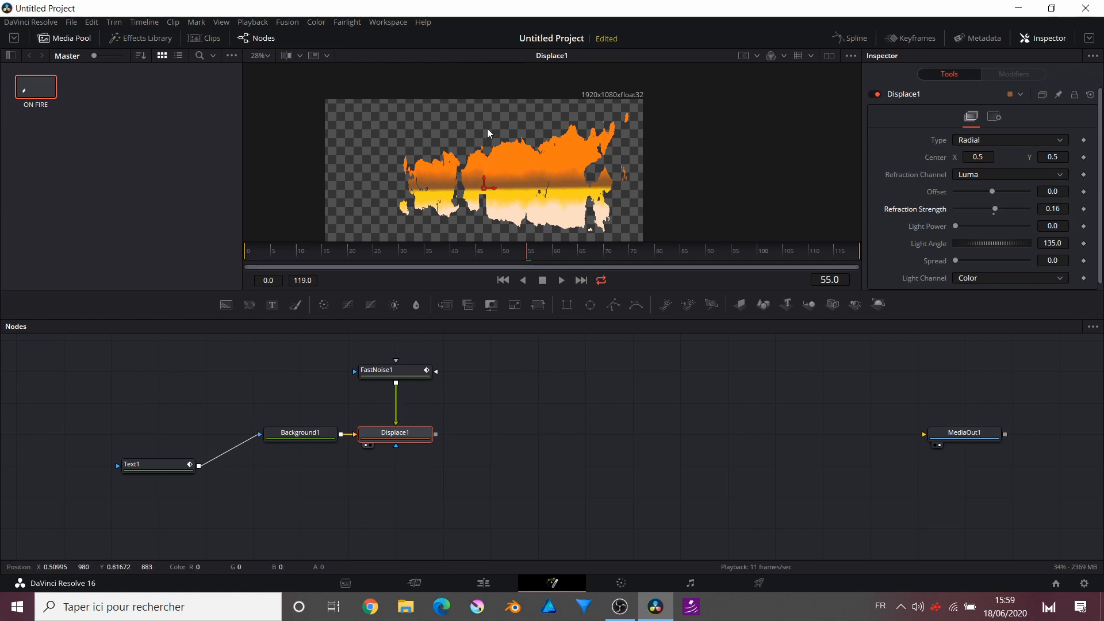
{"action": "left_click_drag", "start_coordinate": [485, 182], "coordinate": [481, 257]}
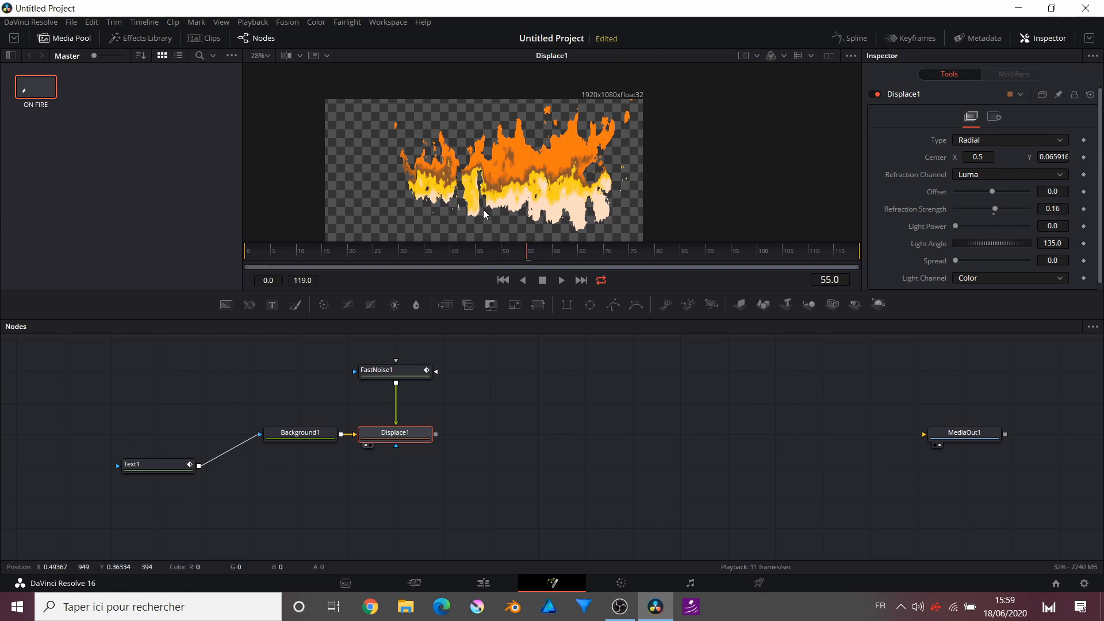
{"action": "left_click_drag", "start_coordinate": [484, 211], "coordinate": [480, 224]}
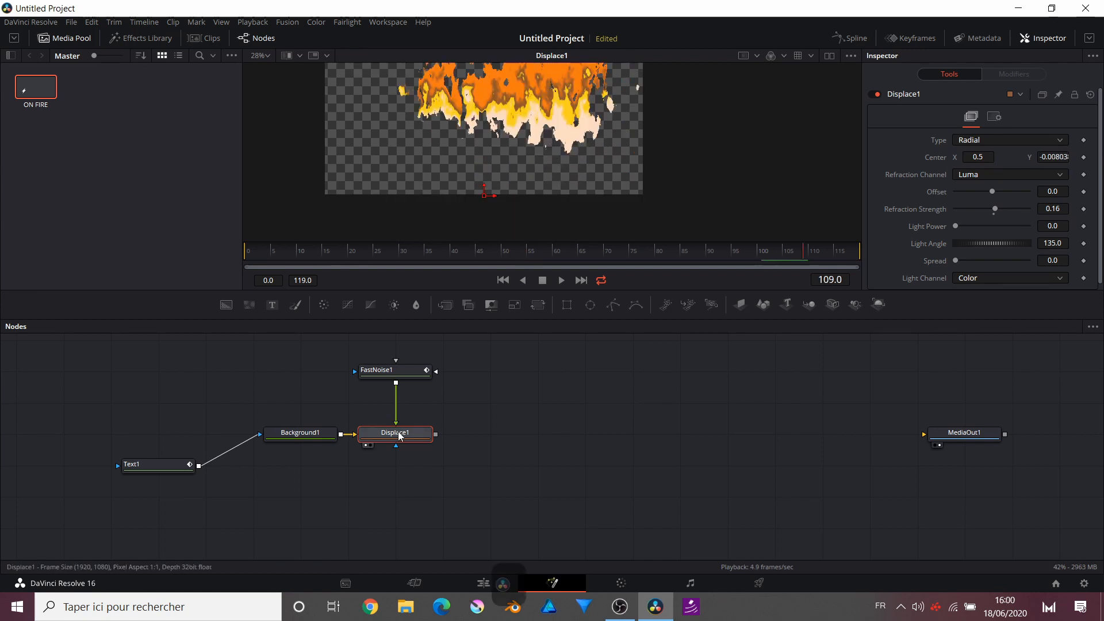
Step: Add a Soft Glow node after Displace1, show it in the viewer, and reduce its blend to about 0.835
{"action": "key", "text": "ctrl+space"}
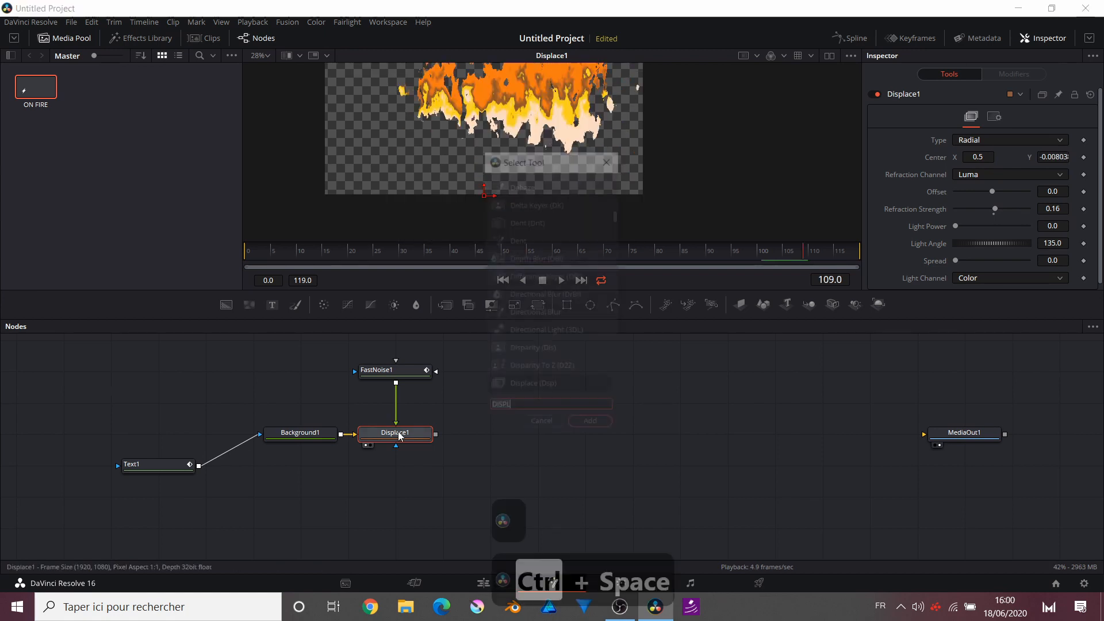
{"action": "type", "text": "SOF"}
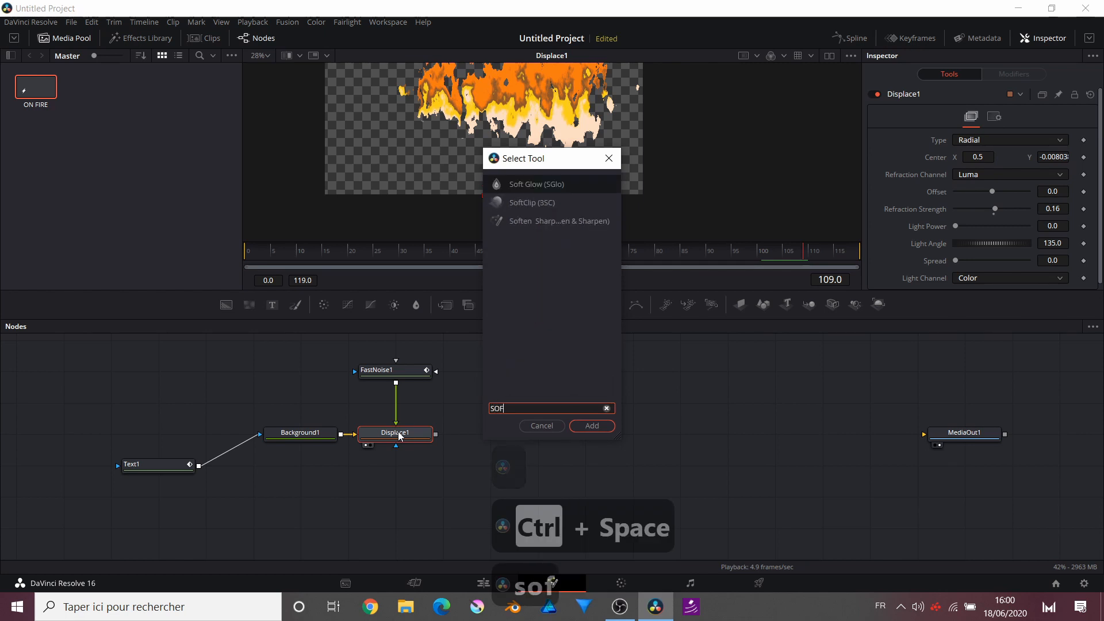
{"action": "key", "text": "Return"}
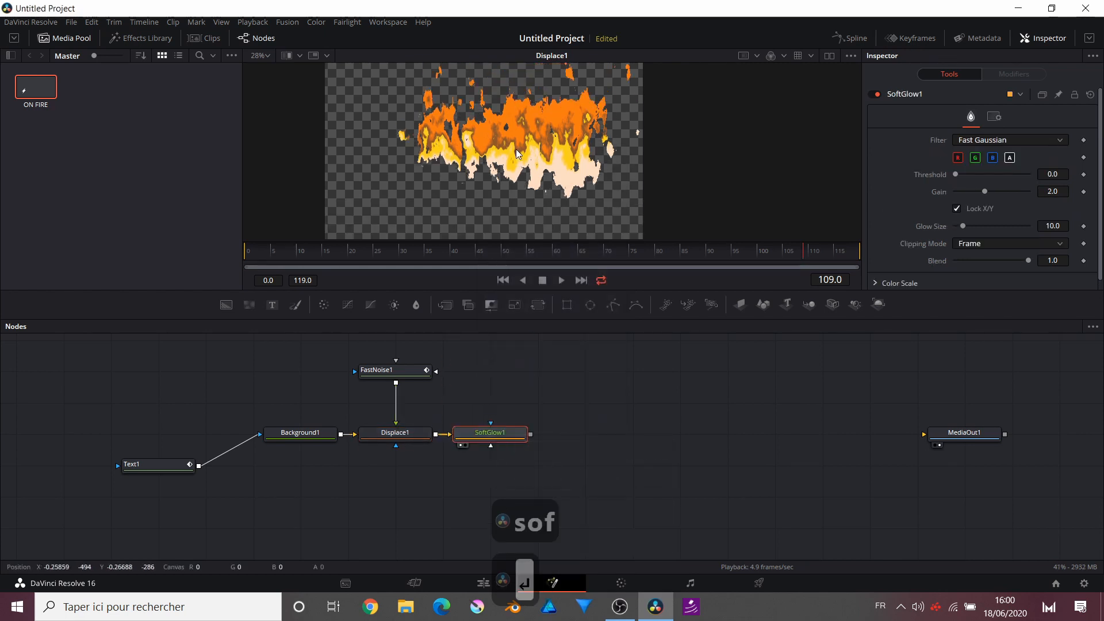
{"action": "key", "text": "1"}
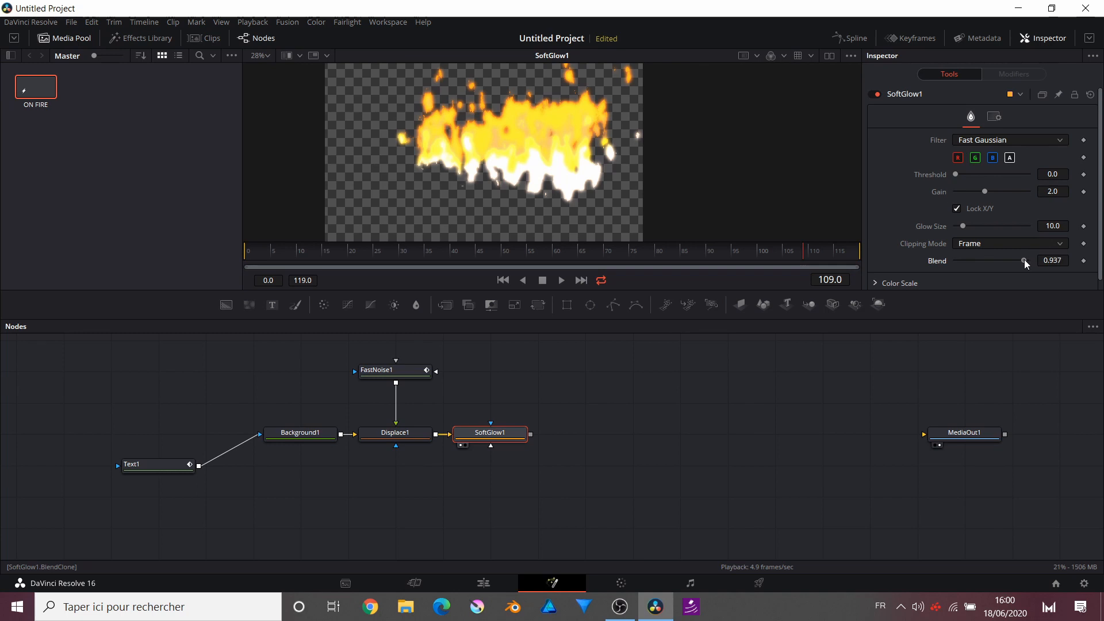
{"action": "left_click_drag", "start_coordinate": [1020, 260], "coordinate": [1016, 261]}
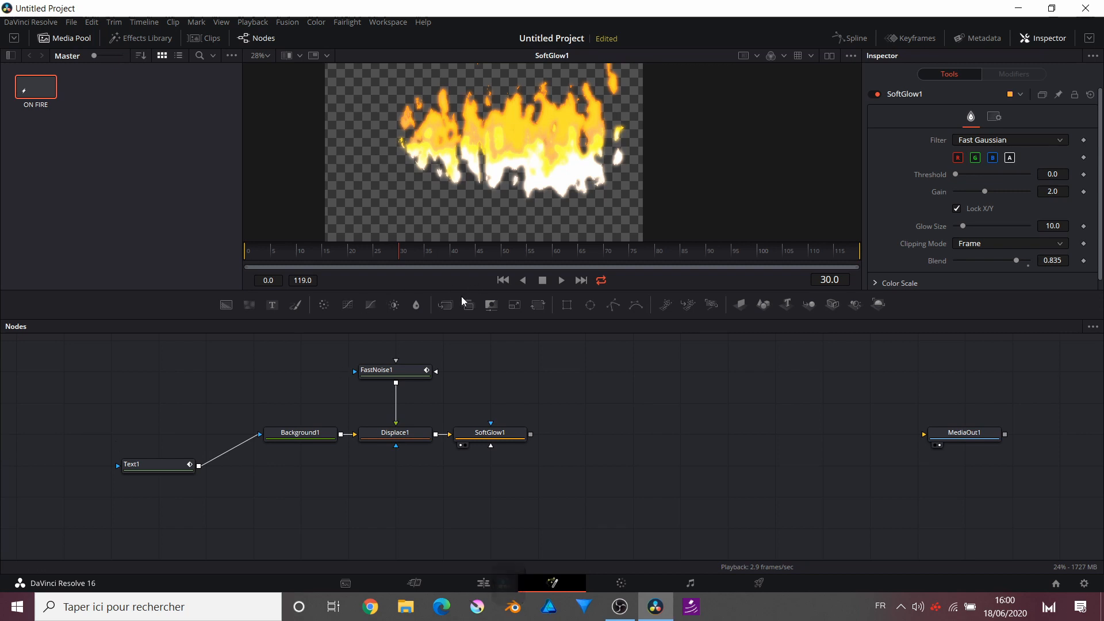
Step: Add a Merge node with Text1 as background and SoftGlow1 as foreground, and set its apply mode to Screen
{"action": "left_click_drag", "start_coordinate": [447, 304], "coordinate": [474, 467]}
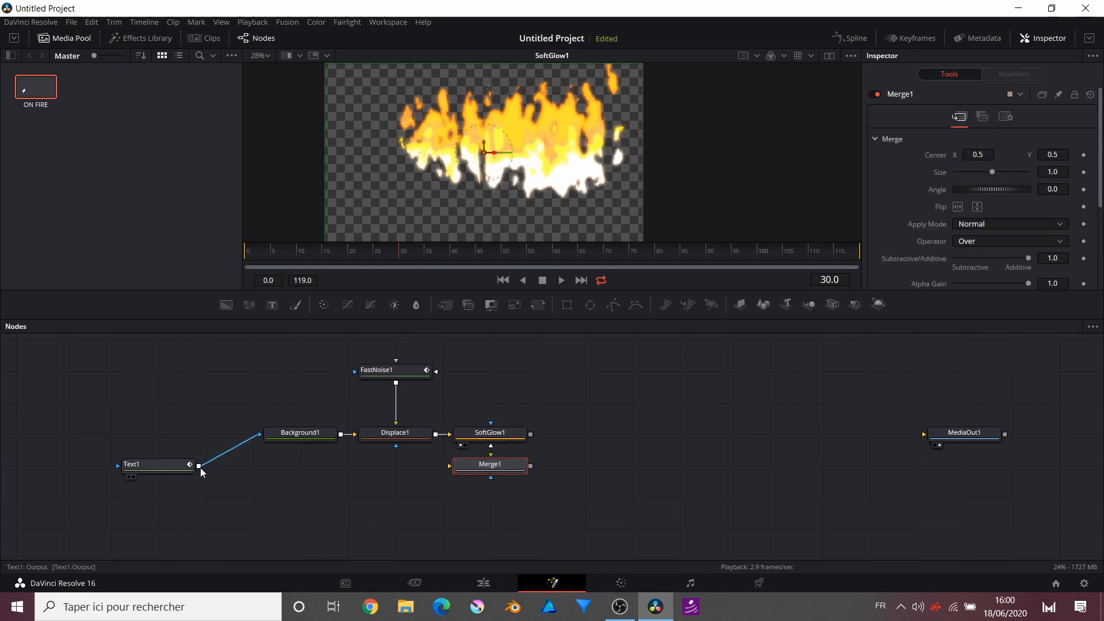
{"action": "left_click_drag", "start_coordinate": [199, 465], "coordinate": [452, 467]}
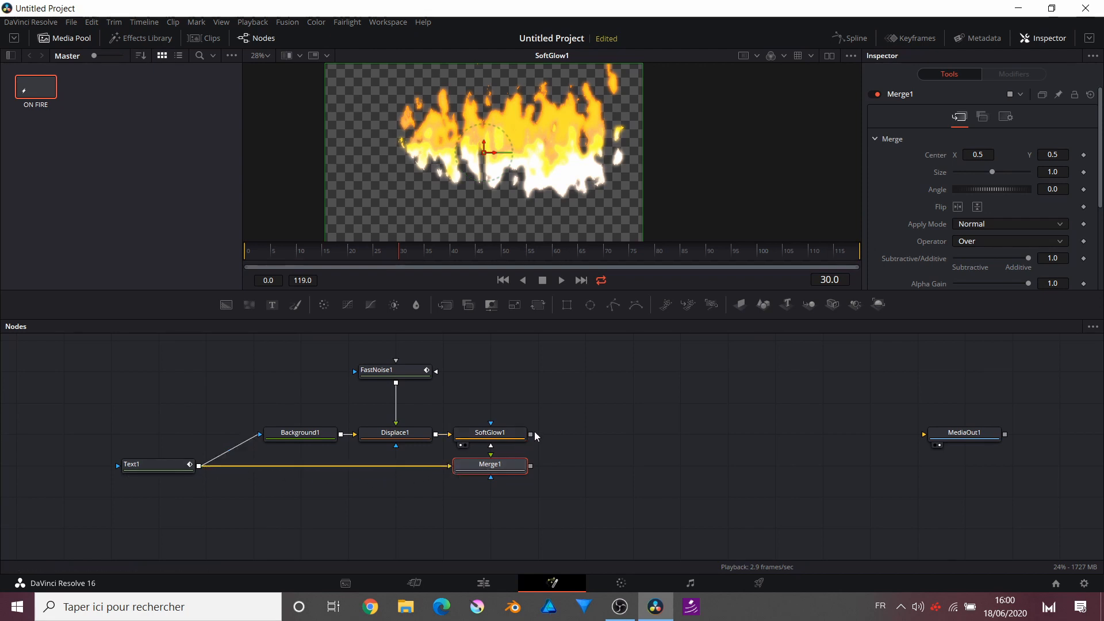
{"action": "left_click_drag", "start_coordinate": [531, 434], "coordinate": [494, 464]}
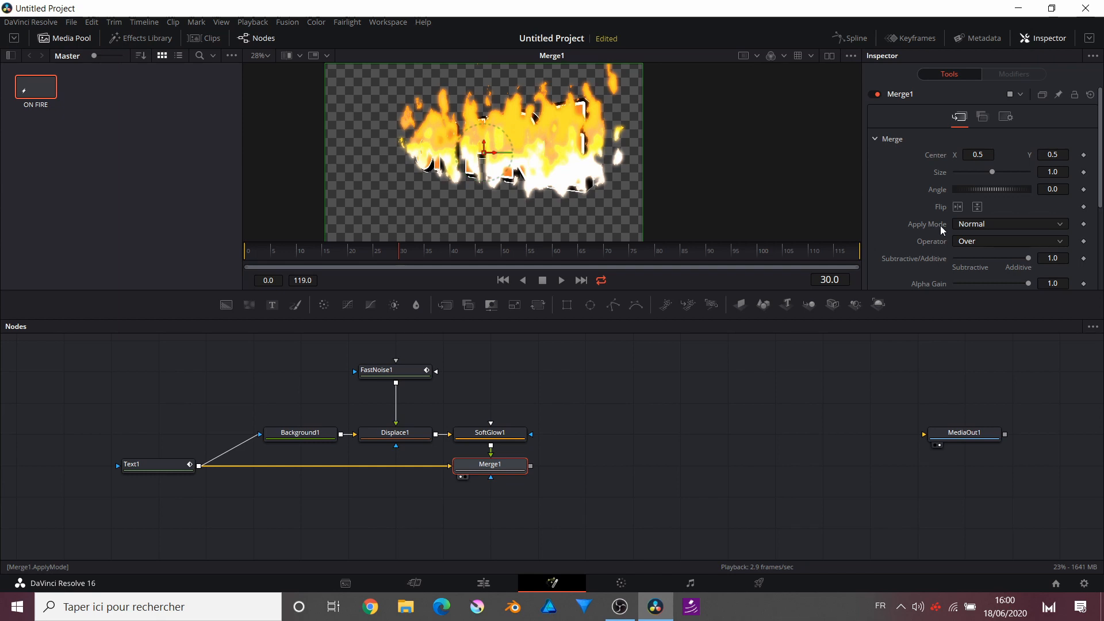
{"action": "left_click", "coordinate": [974, 224]}
{"action": "left_click", "coordinate": [971, 300]}
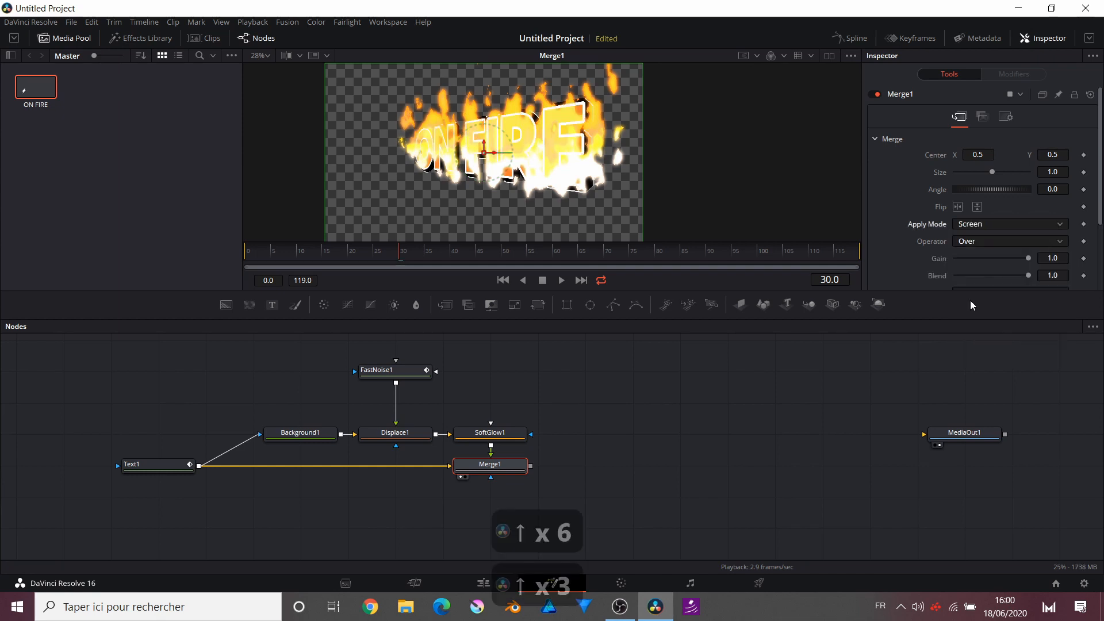
Step: Lower Background1's gradient start slightly and recolor the pale stop to hue 0.072, saturation 0.506, value 0.961
{"action": "left_click", "coordinate": [490, 432]}
{"action": "left_click", "coordinate": [299, 432]}
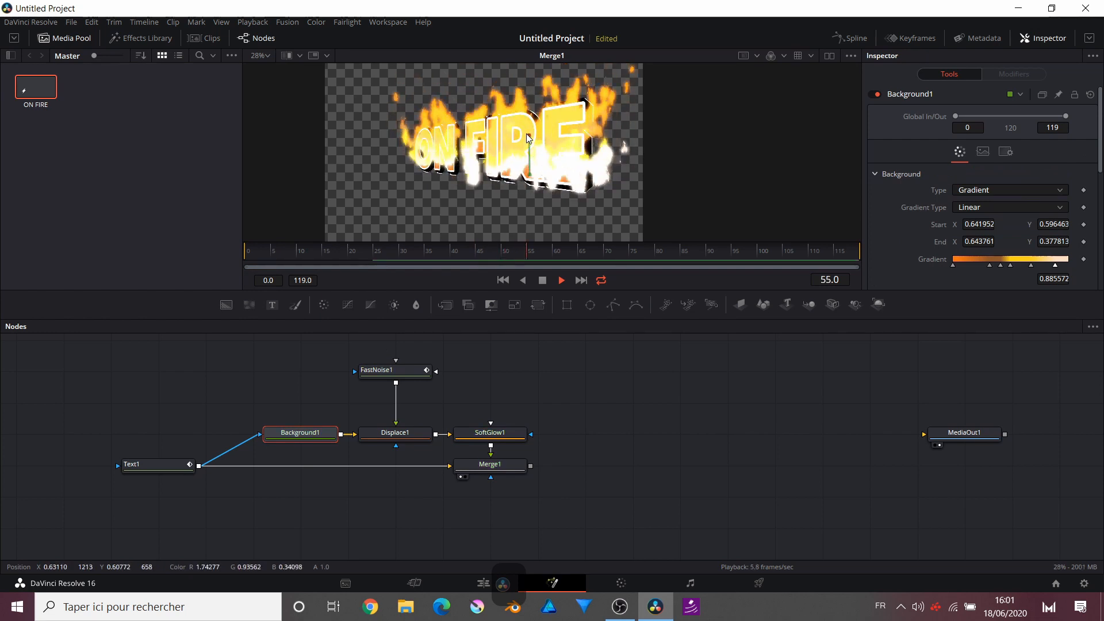
{"action": "scroll", "coordinate": [998, 174], "scroll_direction": "down", "scroll_amount": 3}
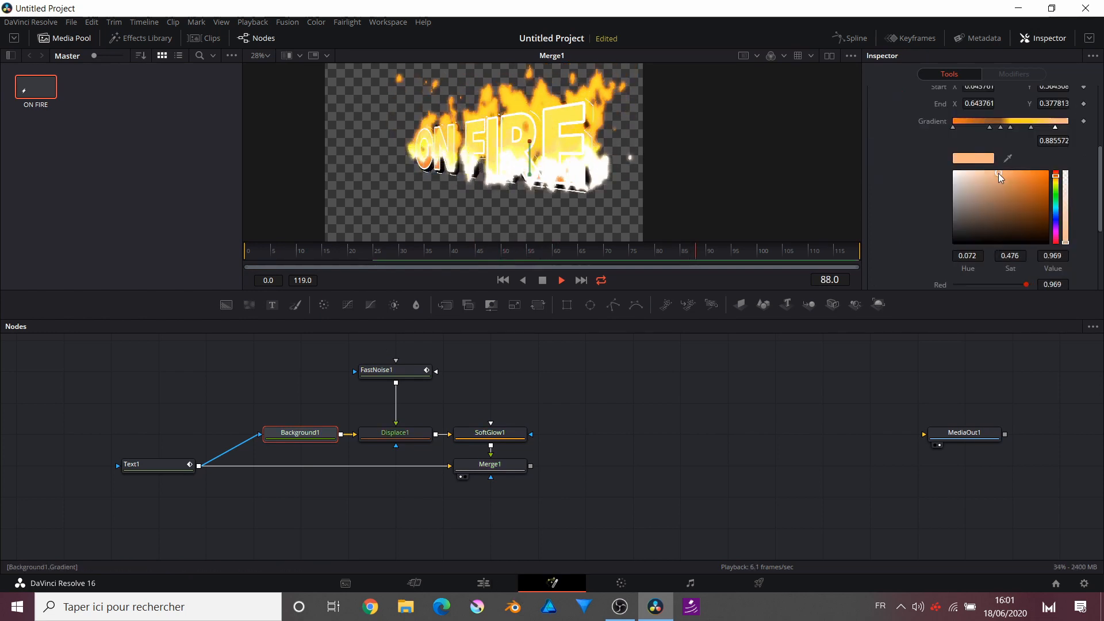
{"action": "left_click_drag", "start_coordinate": [998, 174], "coordinate": [1002, 174]}
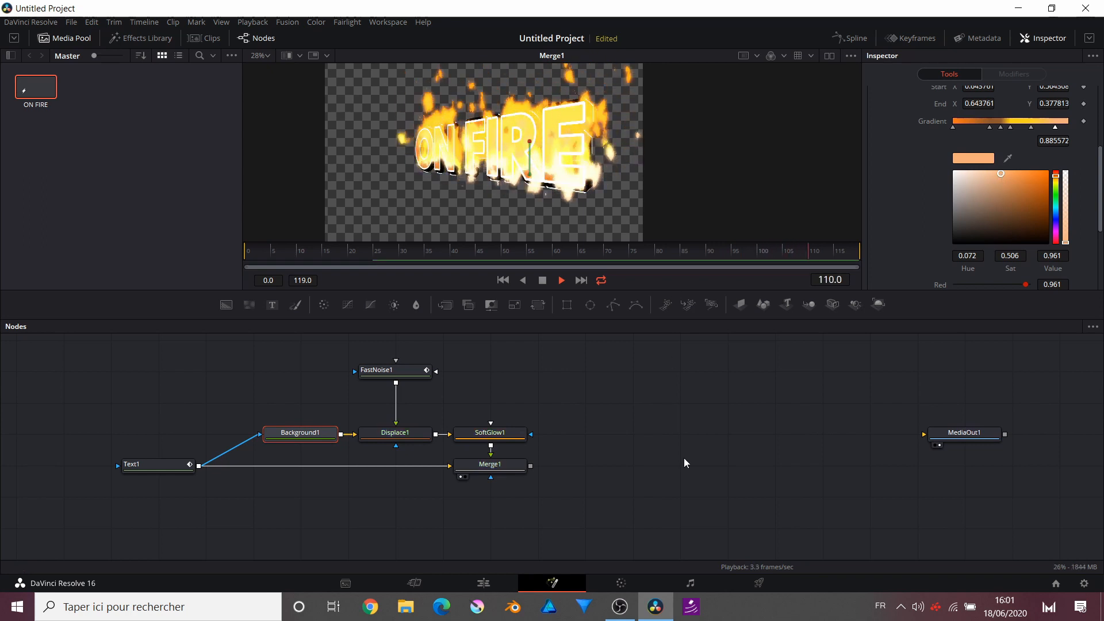
Step: Check the burning title at several frames with Merge1 selected and leave the playhead at frame 20
{"action": "left_click", "coordinate": [578, 252]}
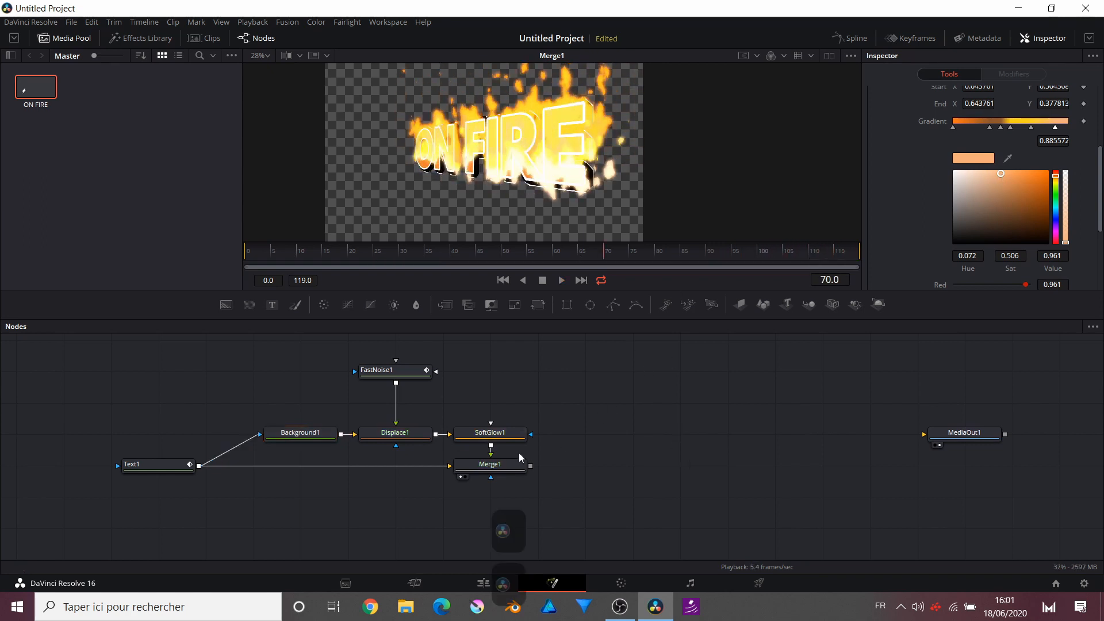
{"action": "left_click", "coordinate": [513, 471]}
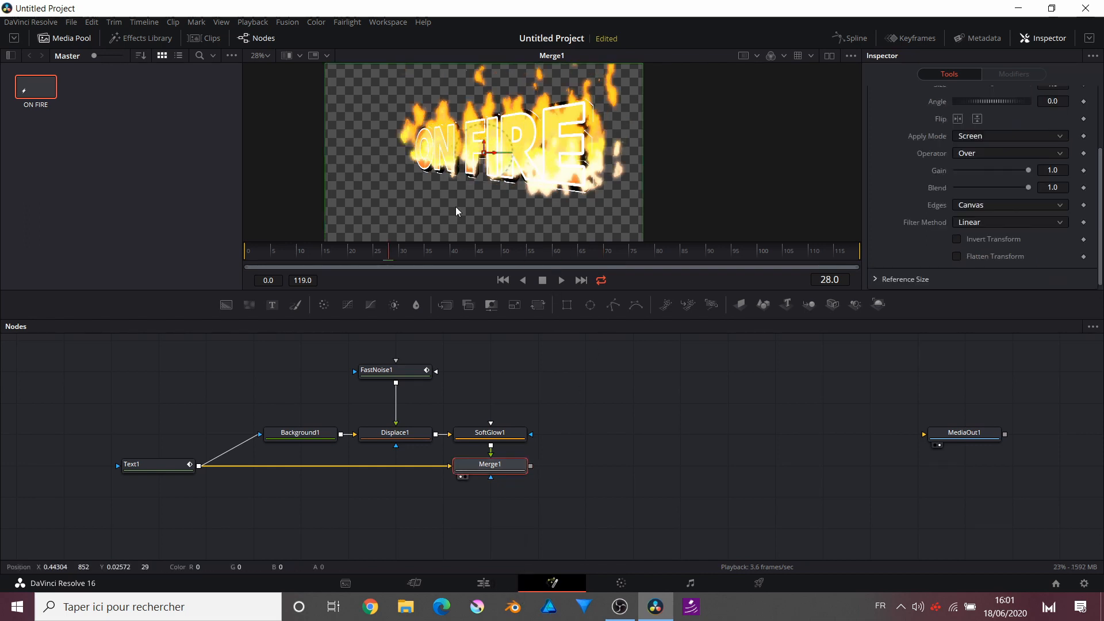
{"action": "mouse_move", "coordinate": [372, 253]}
{"action": "left_mouse_down"}
{"action": "mouse_move", "coordinate": [384, 254]}
{"action": "mouse_move", "coordinate": [352, 256]}
{"action": "left_mouse_up"}
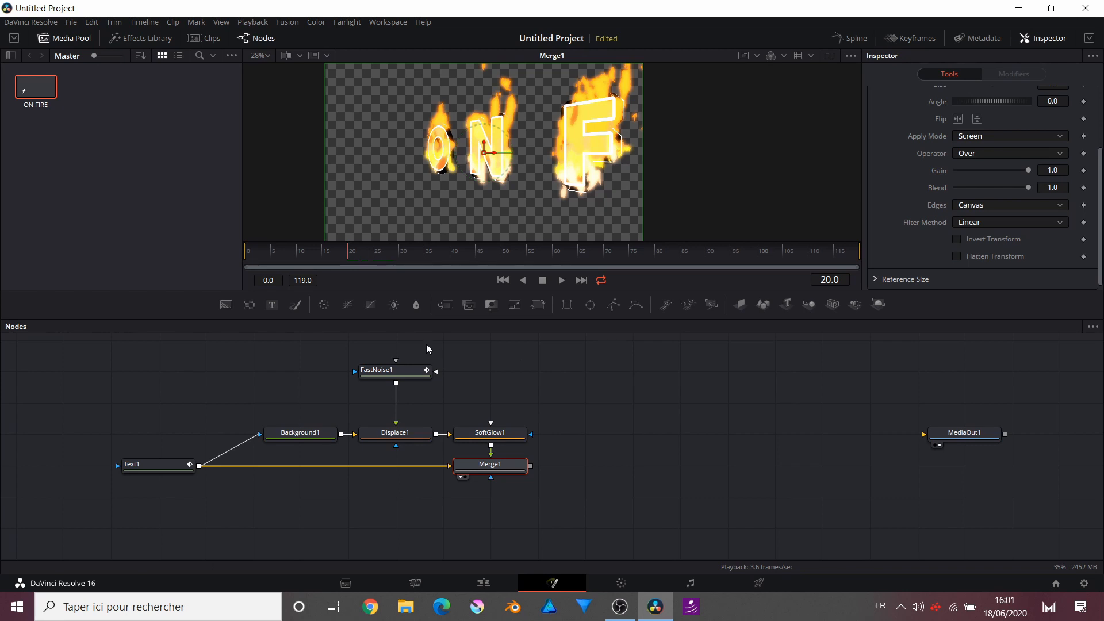
Step: Duplicate the FastNoise1 and Displace1 pair into the empty area between Merge1 and MediaOut1, with the noise copy above the displace copy
{"action": "left_click_drag", "start_coordinate": [426, 343], "coordinate": [413, 440]}
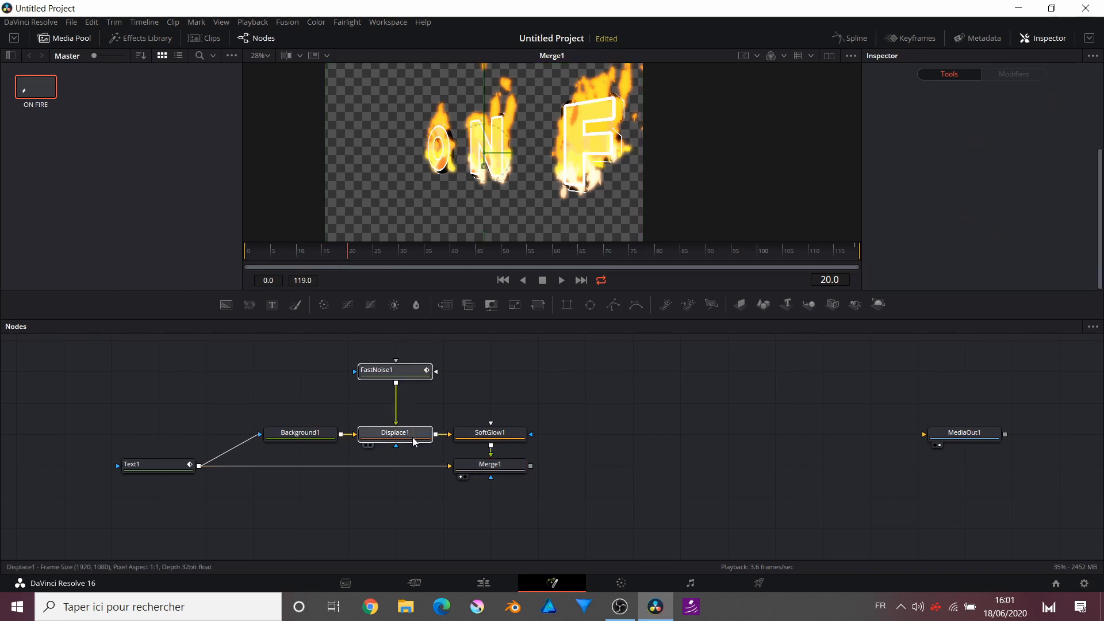
{"action": "key", "text": "ctrl+c"}
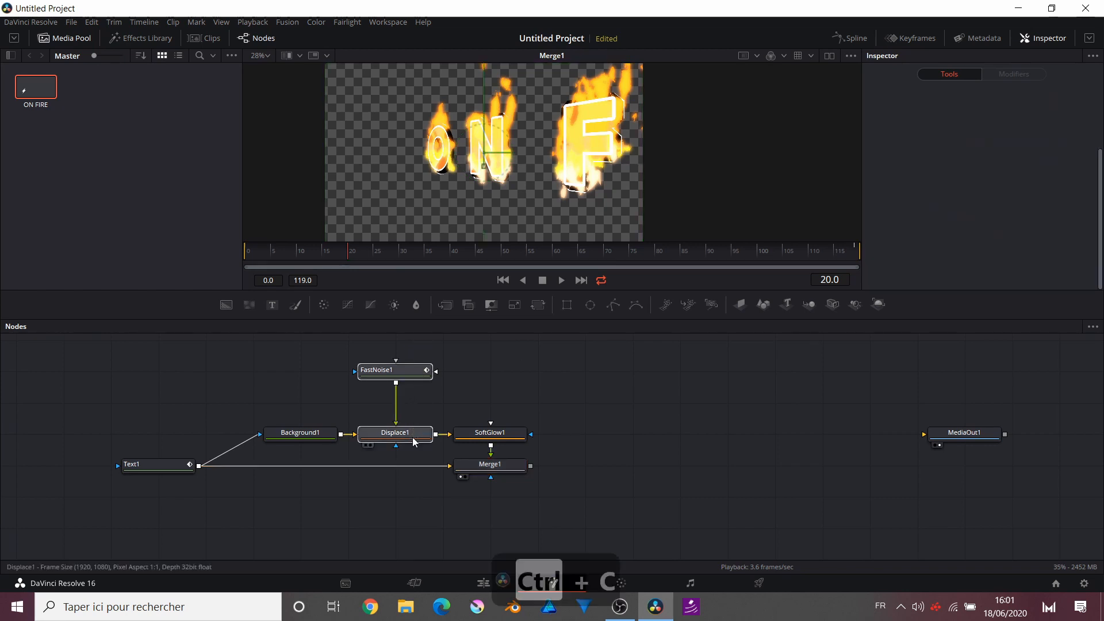
{"action": "left_click", "coordinate": [704, 394]}
{"action": "key", "text": "ctrl+v"}
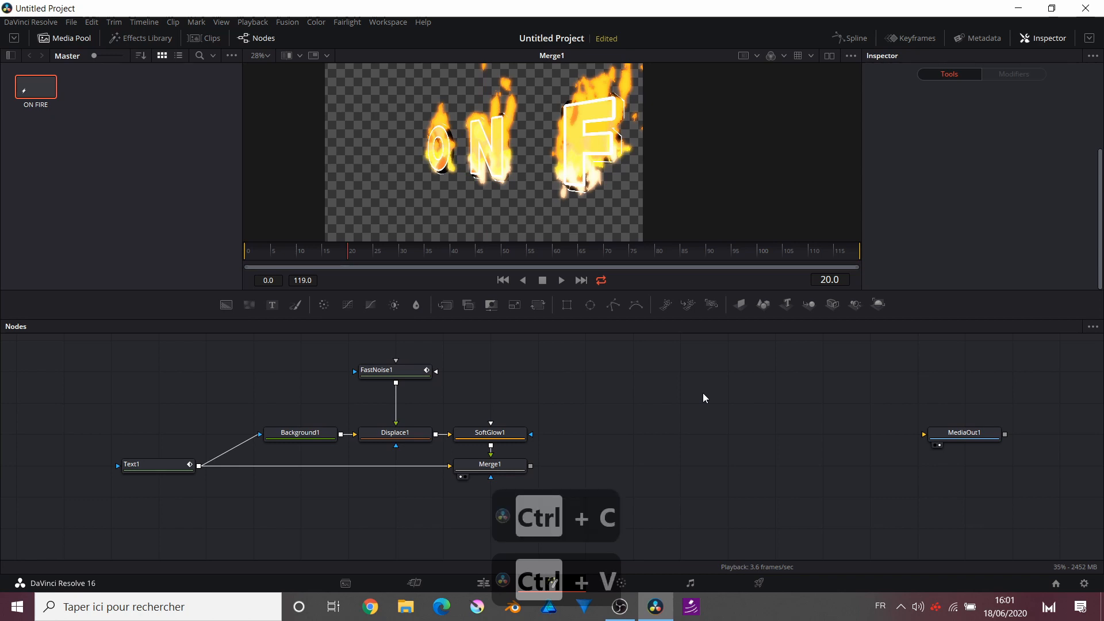
{"action": "left_click_drag", "start_coordinate": [692, 401], "coordinate": [692, 369]}
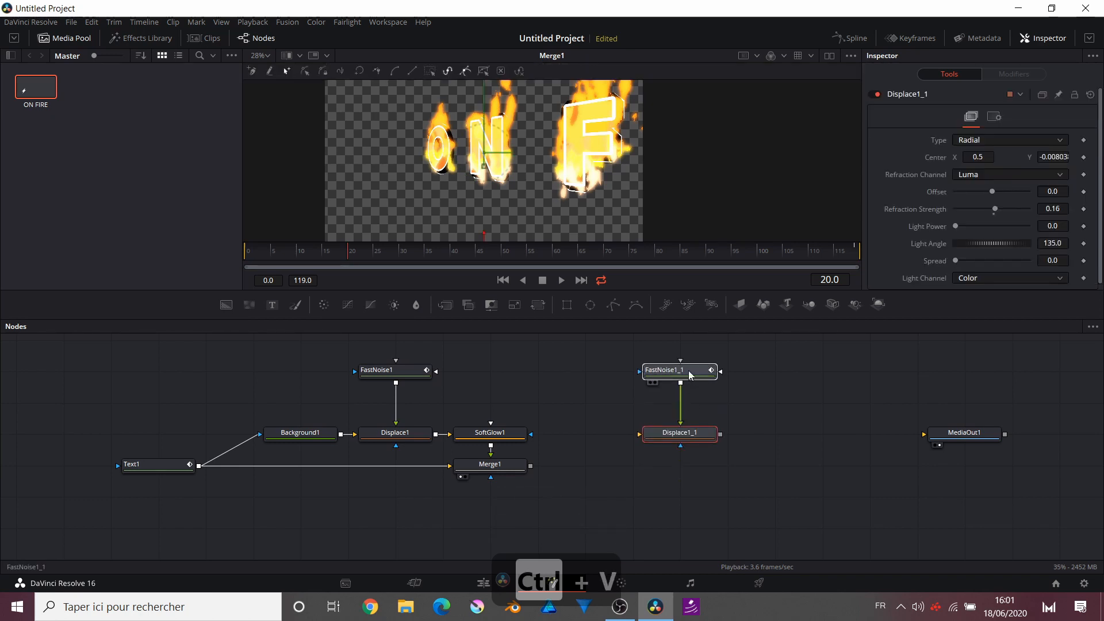
{"action": "left_click", "coordinate": [575, 444]}
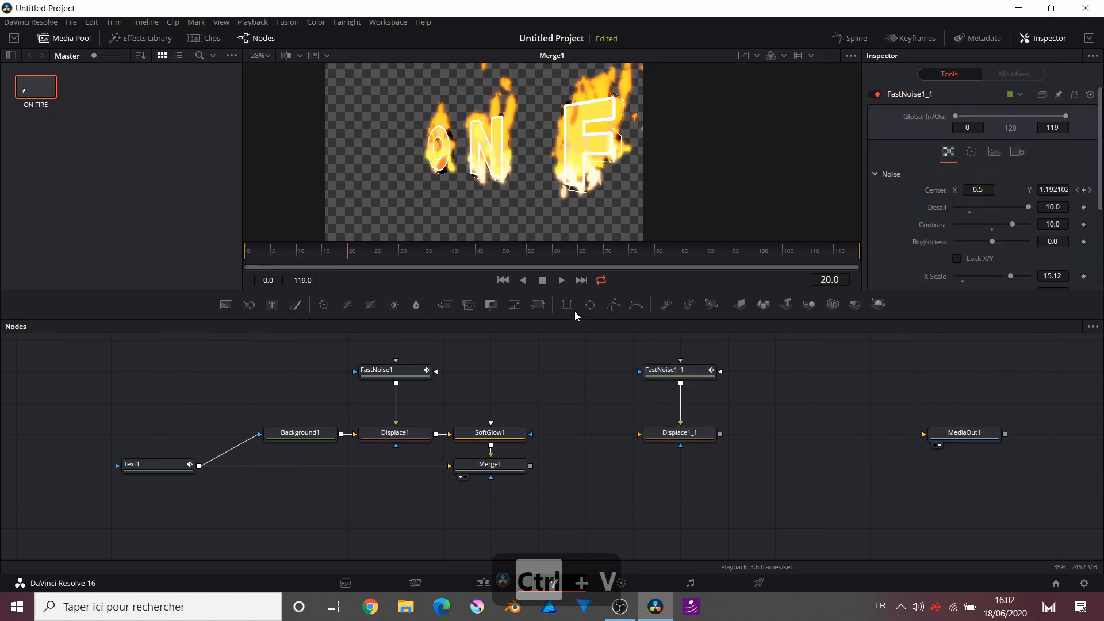
Step: Feed a Rectangle mask into the copied Displace node, move the group beside Merge1, and connect its output as Merge1's effect mask
{"action": "left_click_drag", "start_coordinate": [568, 306], "coordinate": [644, 439]}
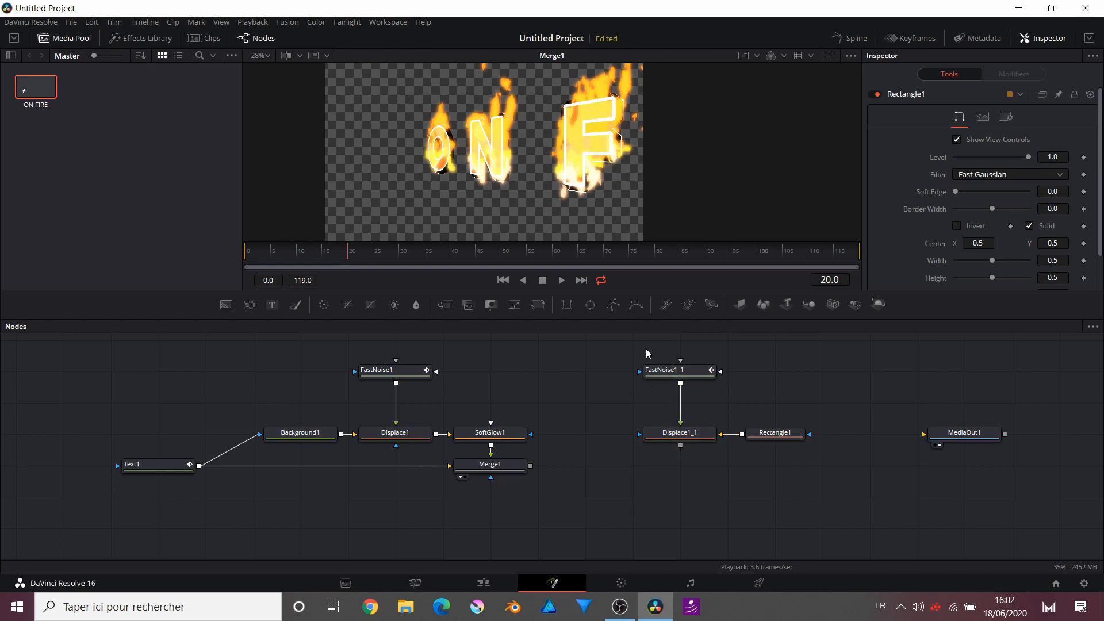
{"action": "left_click_drag", "start_coordinate": [647, 353], "coordinate": [756, 451]}
{"action": "left_click_drag", "start_coordinate": [658, 432], "coordinate": [611, 464]}
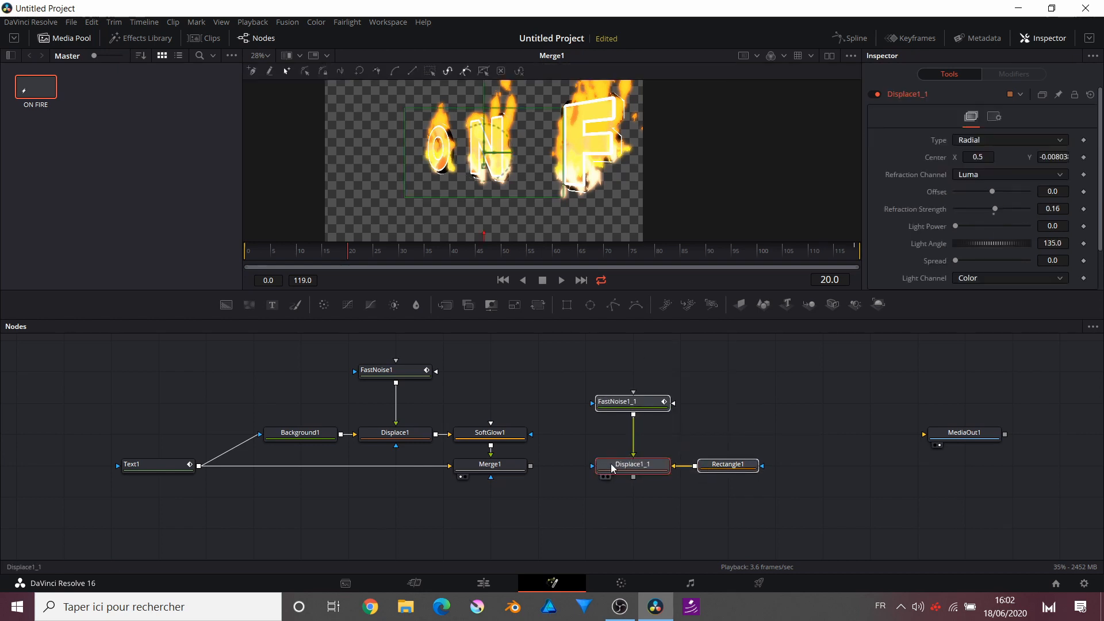
{"action": "left_click", "coordinate": [703, 419]}
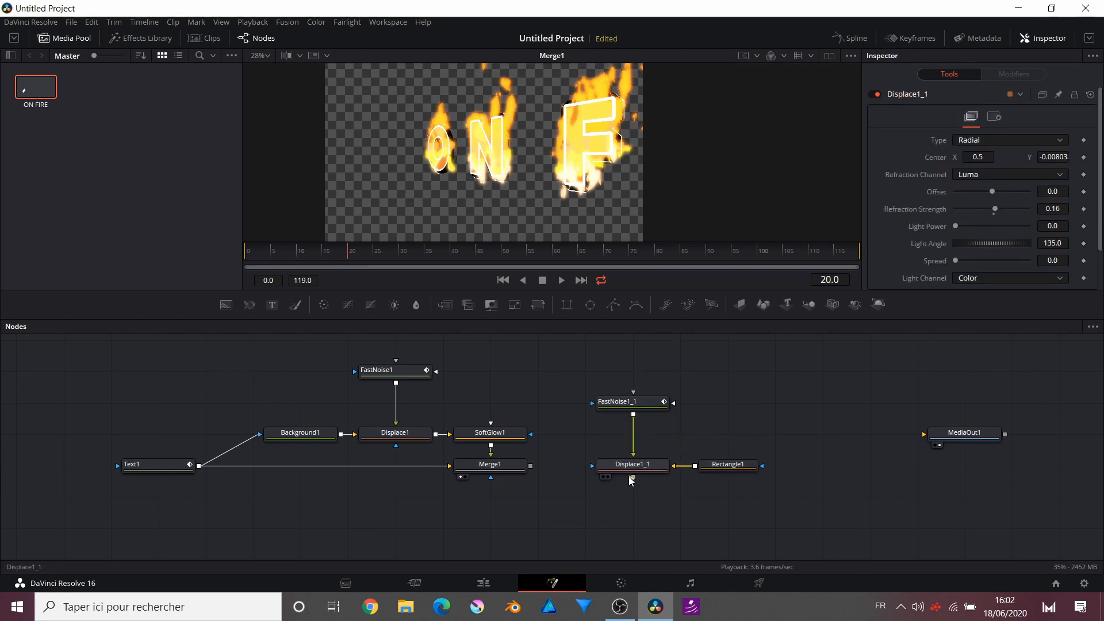
{"action": "left_click_drag", "start_coordinate": [632, 477], "coordinate": [497, 469]}
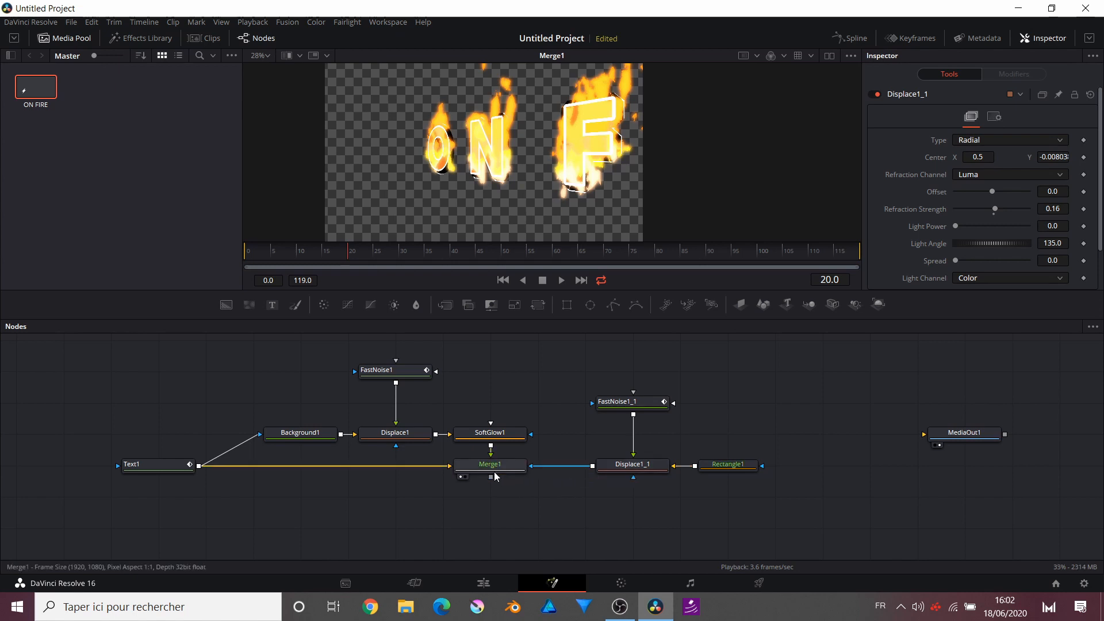
Step: Set the Rectangle mask's width and height to 1.0 and keyframe its center at frame 20 below the frame, Y about -0.516
{"action": "left_click", "coordinate": [728, 464]}
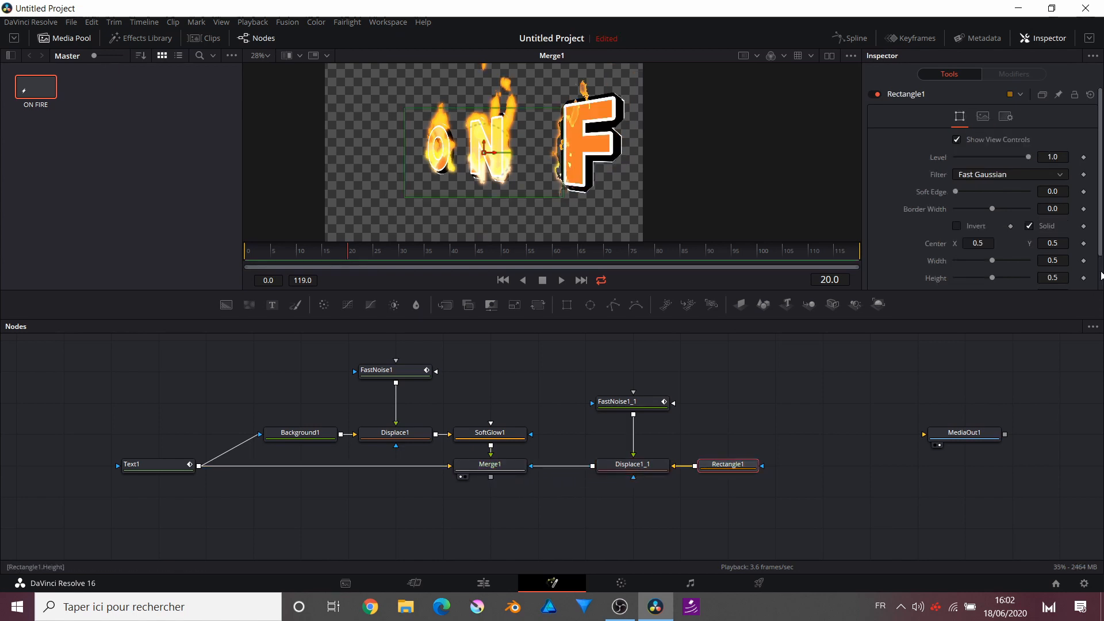
{"action": "left_click_drag", "start_coordinate": [995, 260], "coordinate": [1030, 279]}
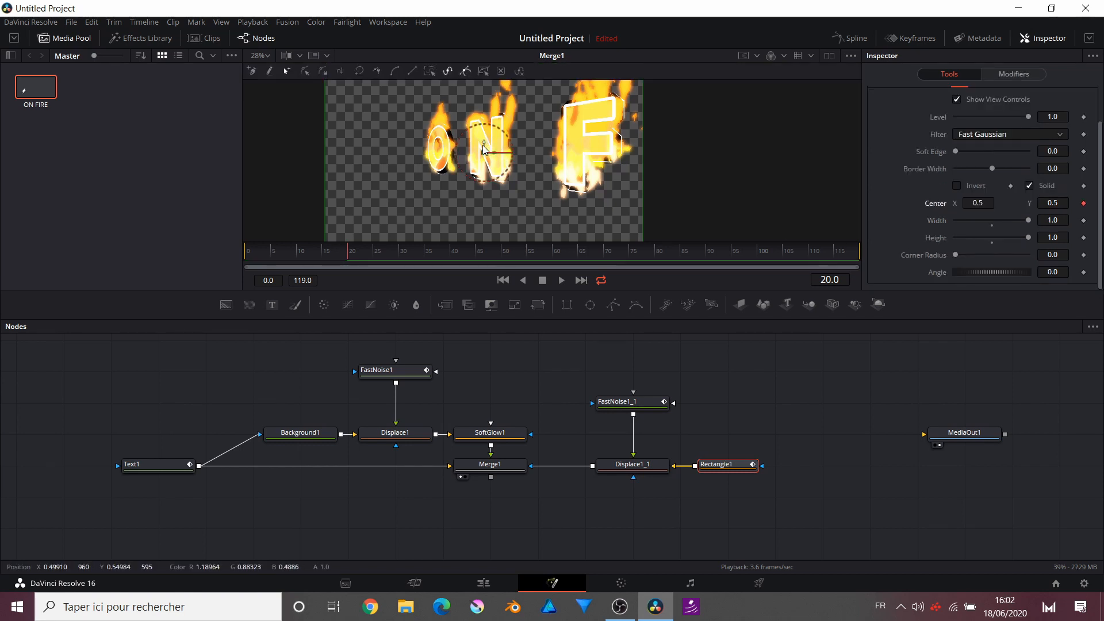
{"action": "left_click_drag", "start_coordinate": [489, 147], "coordinate": [503, 286]}
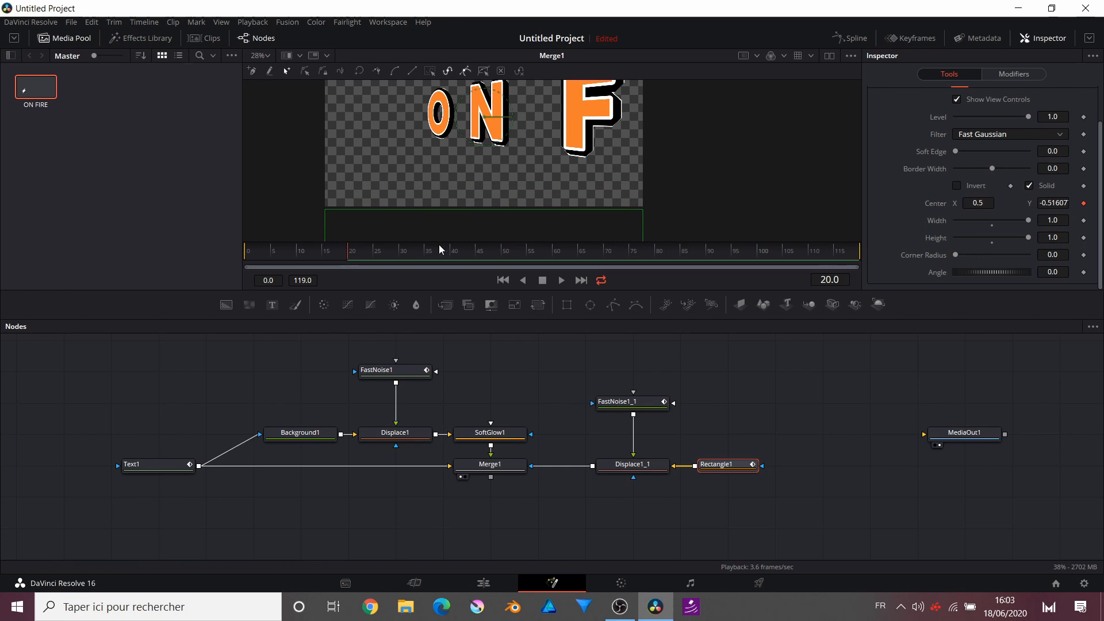
Step: Keyframe the Rectangle mask's center at frame 60 with Y set to 0.5
{"action": "left_click", "coordinate": [553, 249]}
{"action": "scroll", "coordinate": [541, 210], "scroll_direction": "down", "scroll_amount": 1}
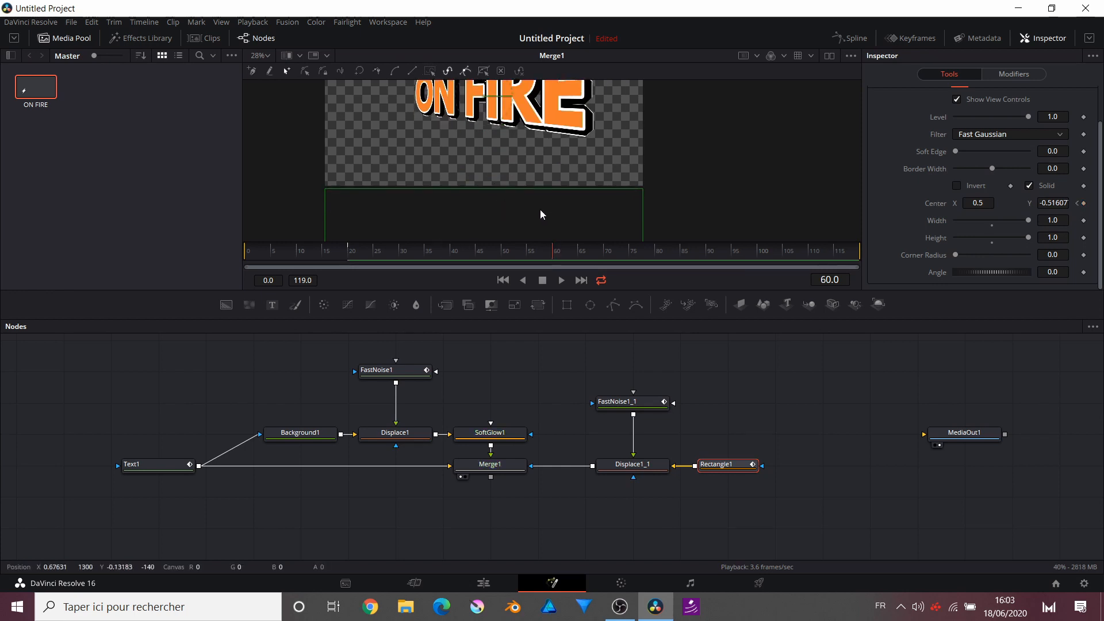
{"action": "double_click", "coordinate": [1053, 203]}
{"action": "type", "text": "0"}
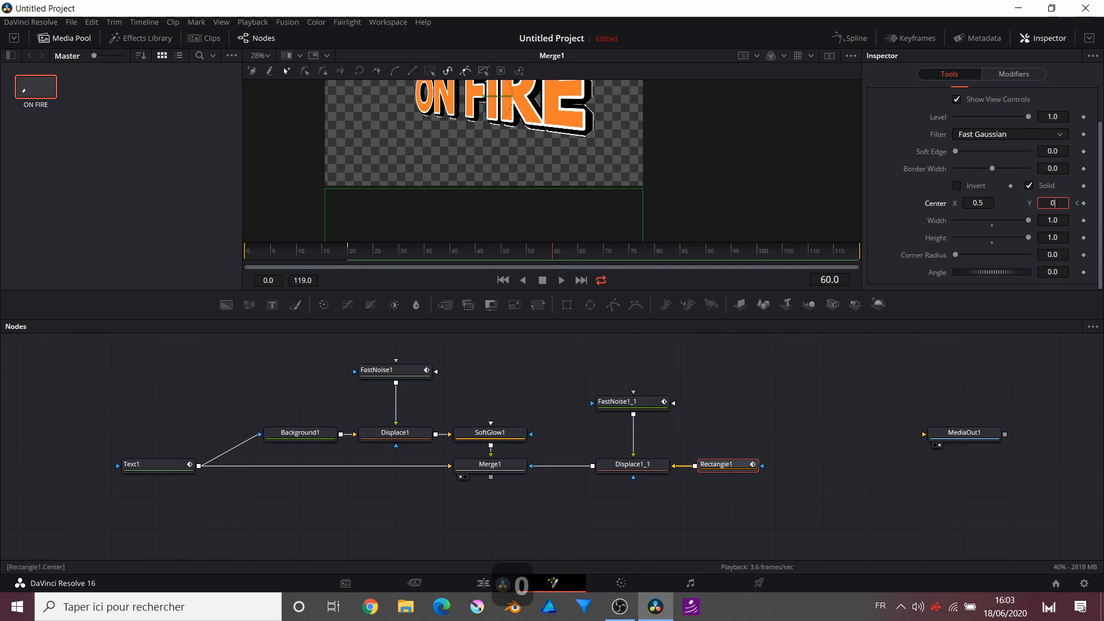
{"action": "type", "text": ".5"}
{"action": "left_click", "coordinate": [1052, 220]}
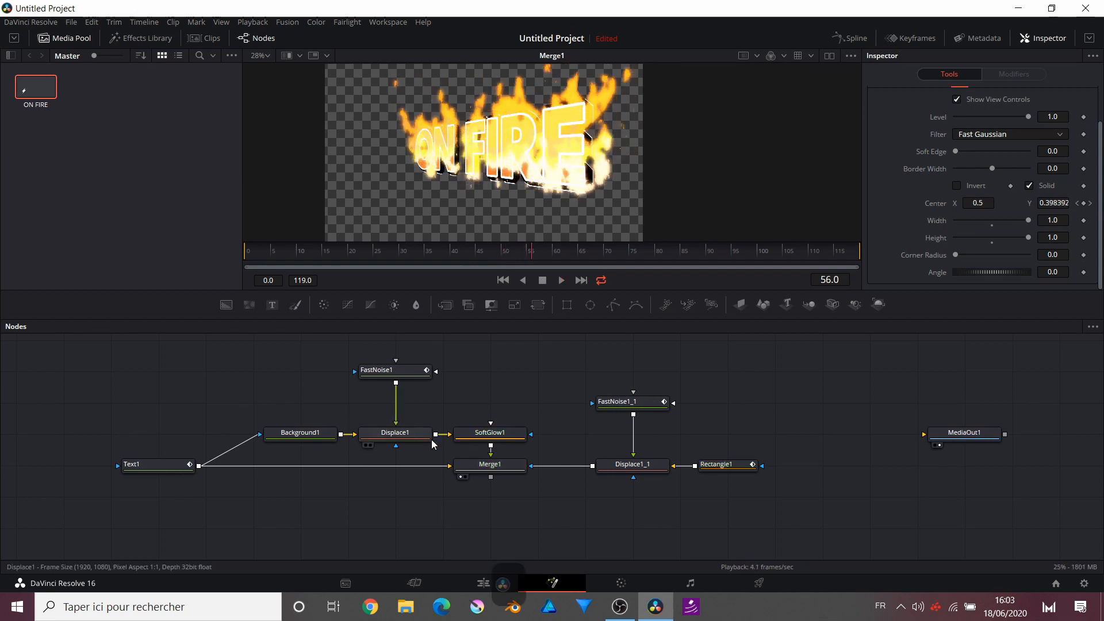
Step: Insert an Abstraction node directly after Merge1
{"action": "left_click", "coordinate": [490, 464]}
{"action": "key", "text": "space"}
{"action": "key", "text": "ctrl+space"}
{"action": "type", "text": "A"}
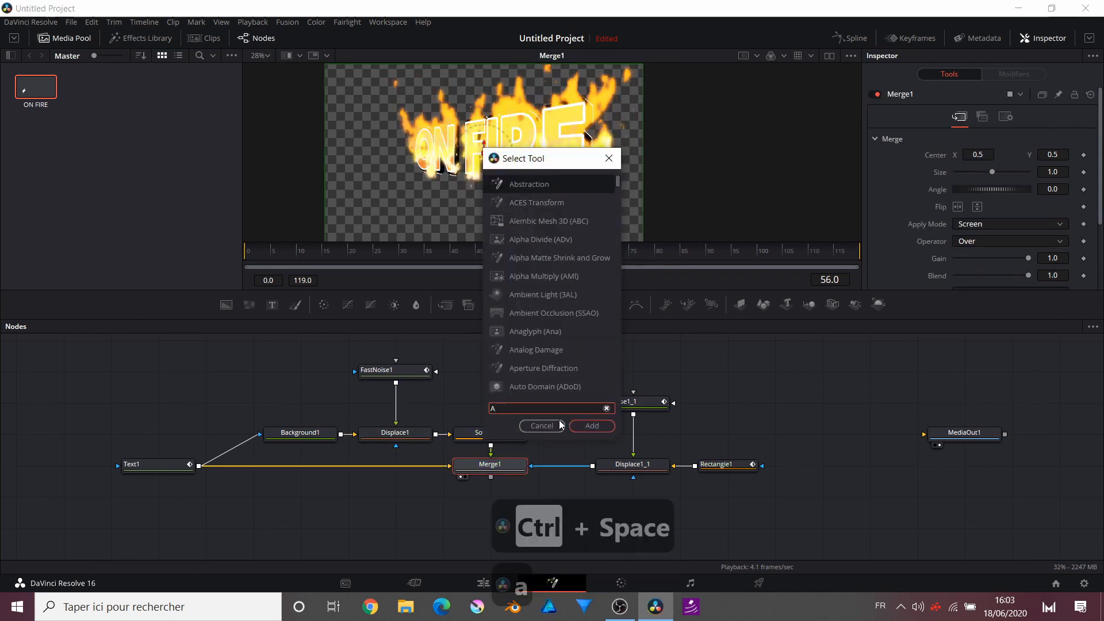
{"action": "key", "text": "Return"}
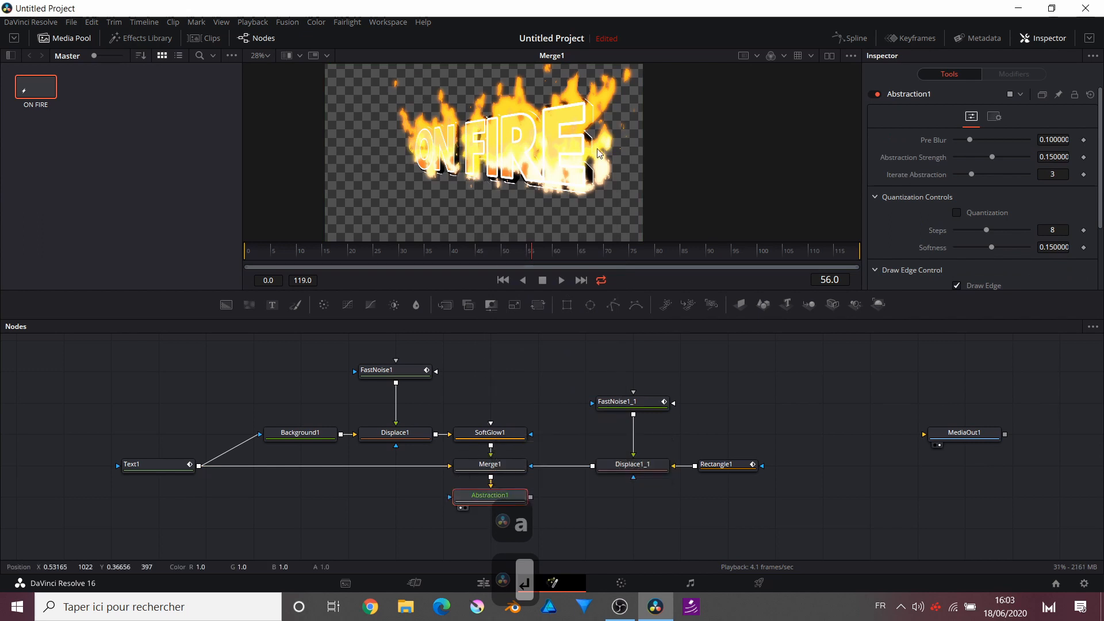
Step: Reduce the Abstraction node's drawn outlines by setting its Edge Strength to about 0.898
{"action": "scroll", "coordinate": [564, 176], "scroll_direction": "up", "scroll_amount": 2}
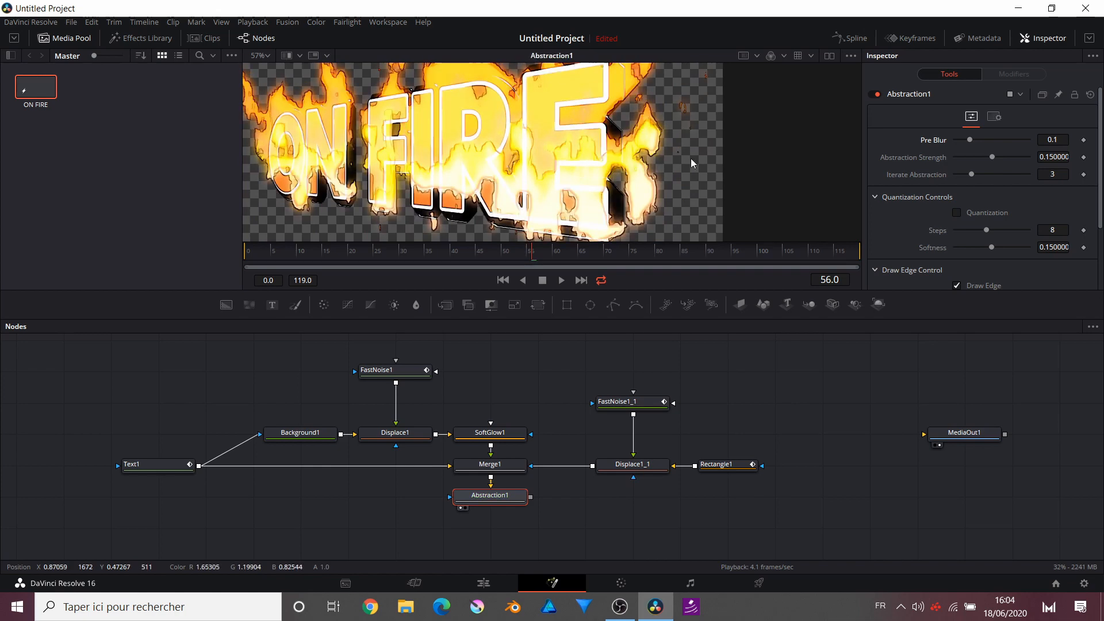
{"action": "scroll", "coordinate": [969, 259], "scroll_direction": "down", "scroll_amount": 2}
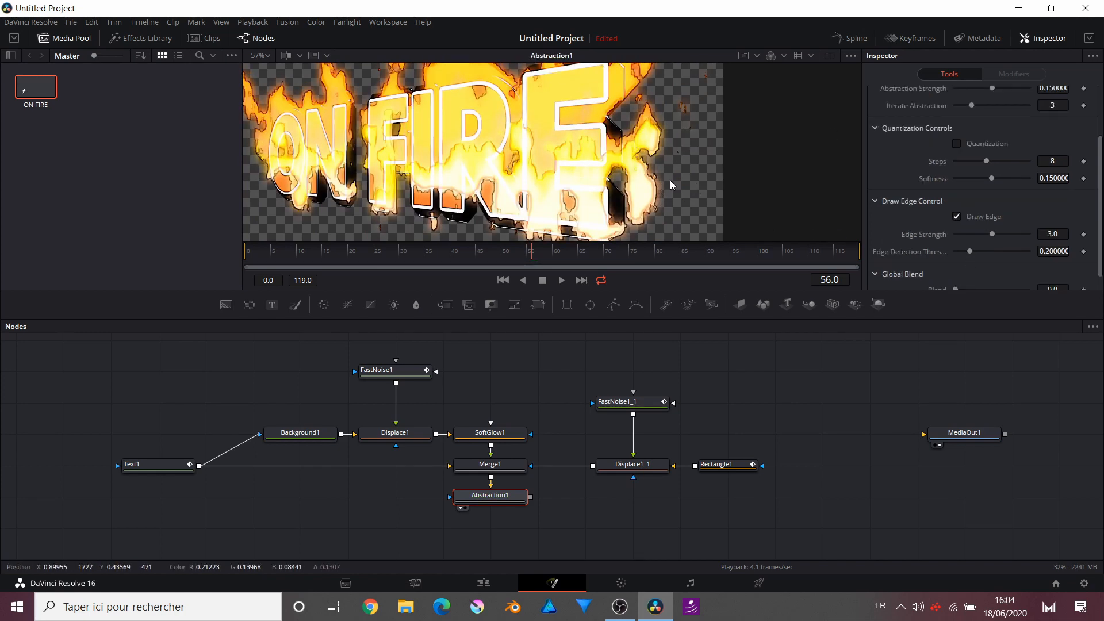
{"action": "left_click_drag", "start_coordinate": [991, 235], "coordinate": [964, 230]}
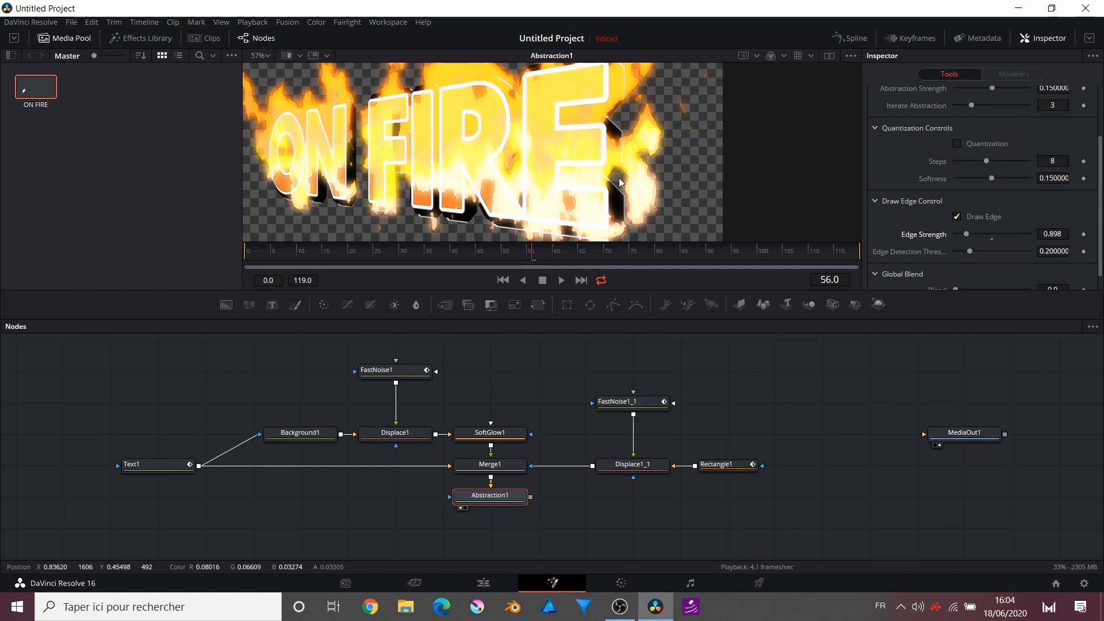
{"action": "key", "text": "BackSpace"}
{"action": "key", "text": "Escape"}
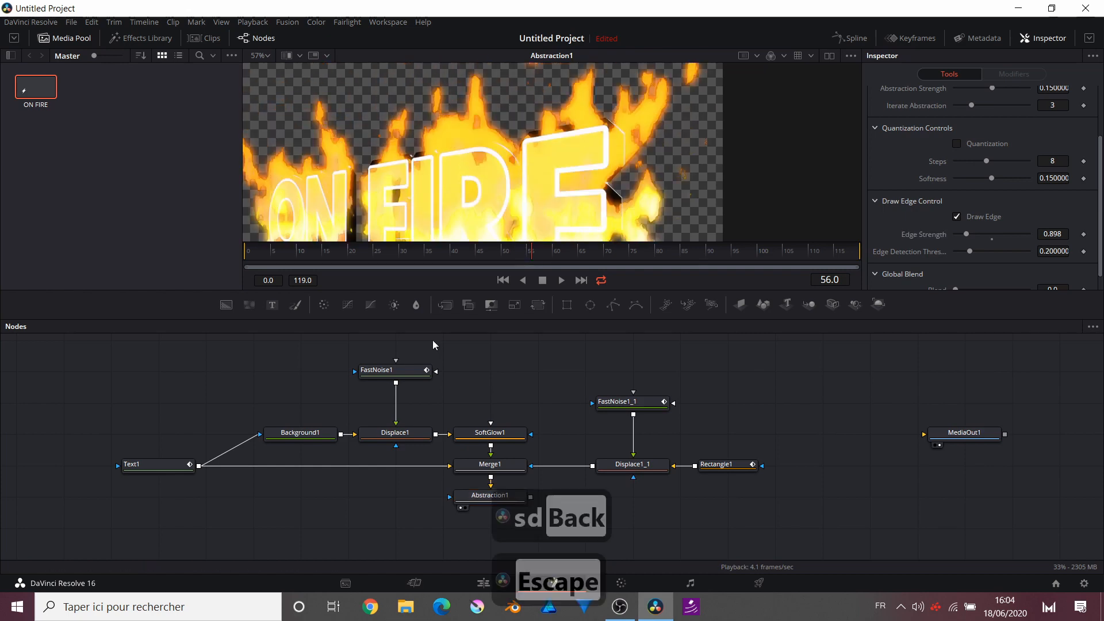
Step: Add a Merge node below Abstraction1, feed Abstraction1 into both its background and foreground, and view the result at frame 40
{"action": "left_click", "coordinate": [446, 305]}
{"action": "left_click_drag", "start_coordinate": [614, 495], "coordinate": [472, 527]}
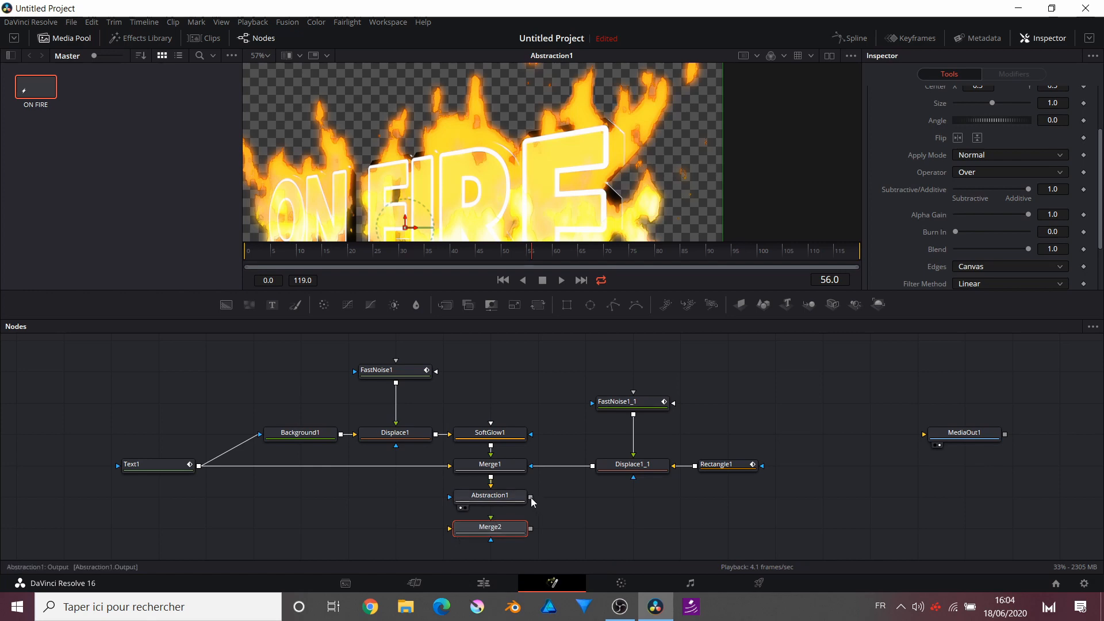
{"action": "left_click_drag", "start_coordinate": [530, 498], "coordinate": [510, 203]}
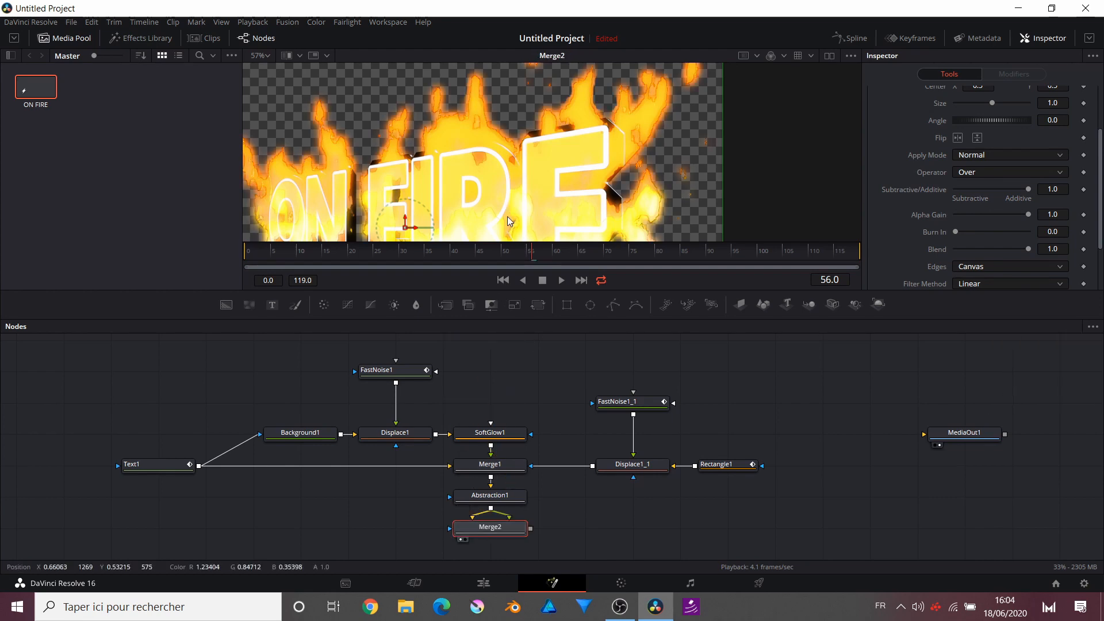
{"action": "scroll", "coordinate": [503, 213], "scroll_direction": "down", "scroll_amount": 3}
{"action": "scroll", "coordinate": [499, 210], "scroll_direction": "down", "scroll_amount": 2}
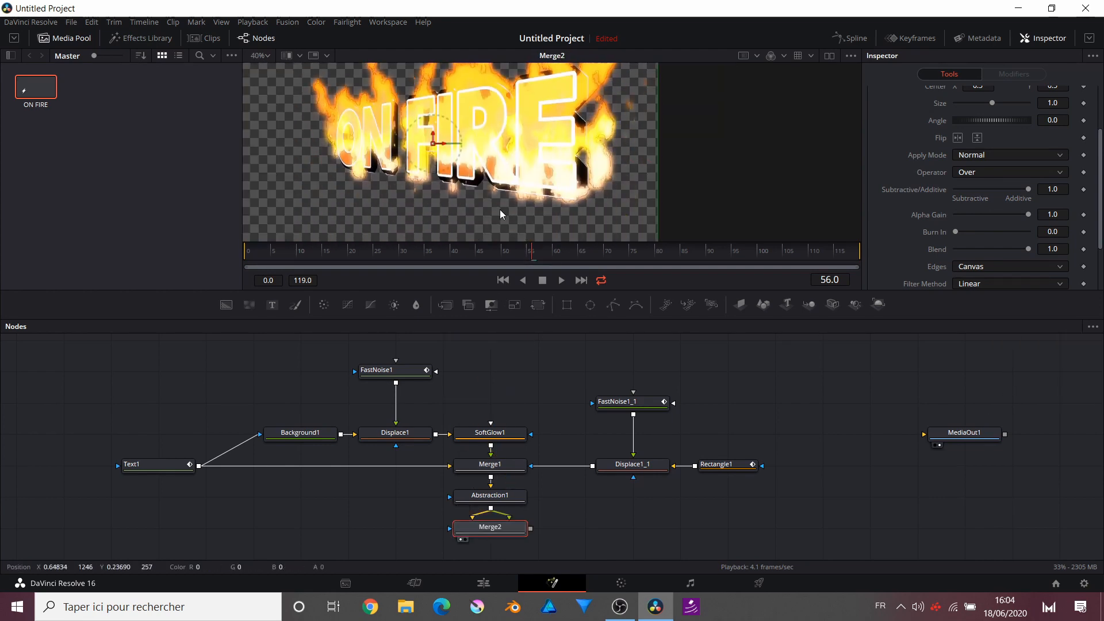
{"action": "left_click", "coordinate": [451, 259]}
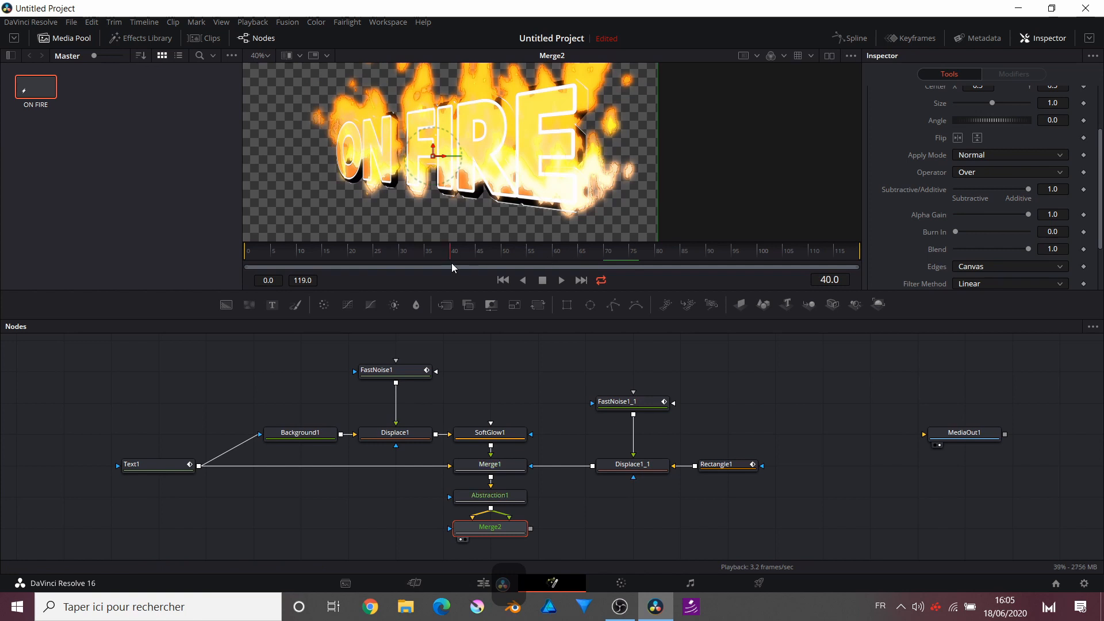
Step: Add a solid black Background node below Merge2 and merge Merge2's output over it
{"action": "scroll", "coordinate": [559, 384], "scroll_direction": "down", "scroll_amount": 2}
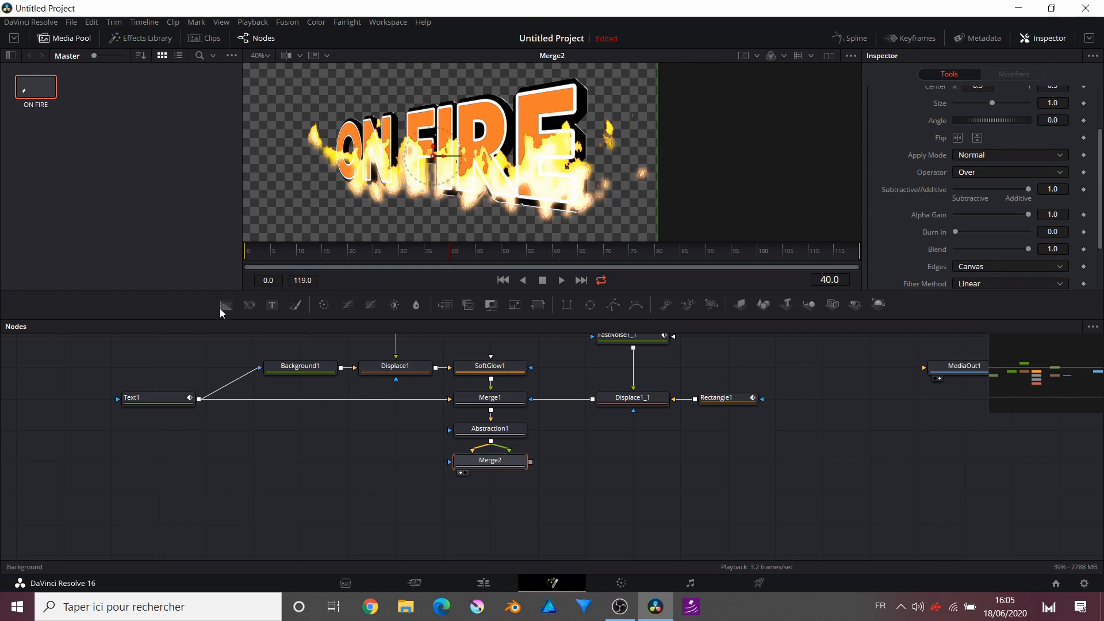
{"action": "left_click_drag", "start_coordinate": [220, 308], "coordinate": [479, 497]}
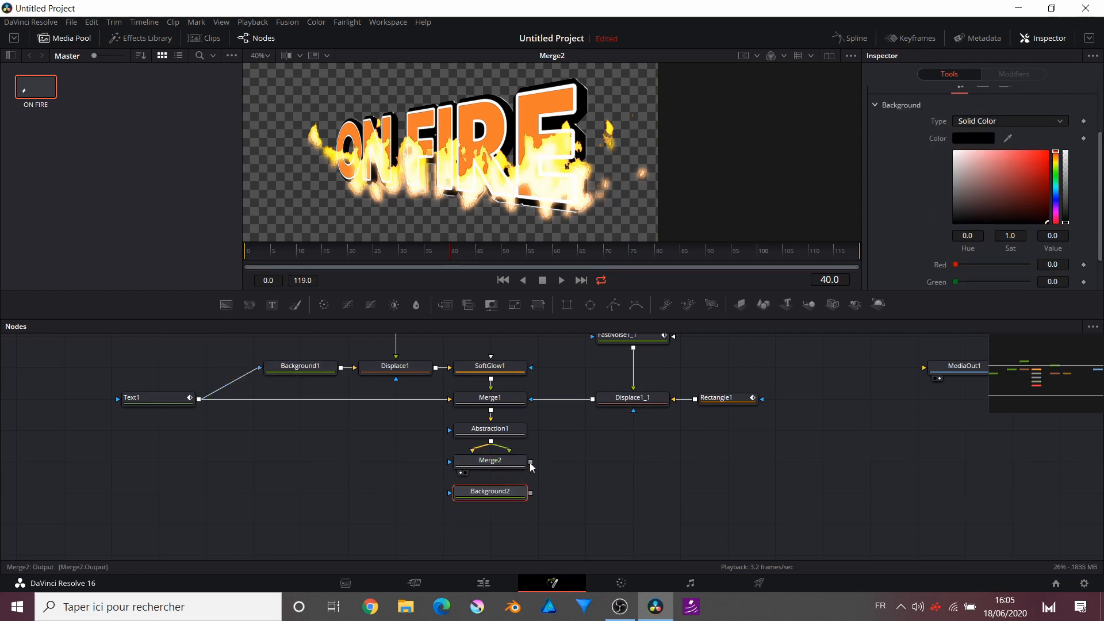
{"action": "left_click_drag", "start_coordinate": [530, 462], "coordinate": [533, 494]}
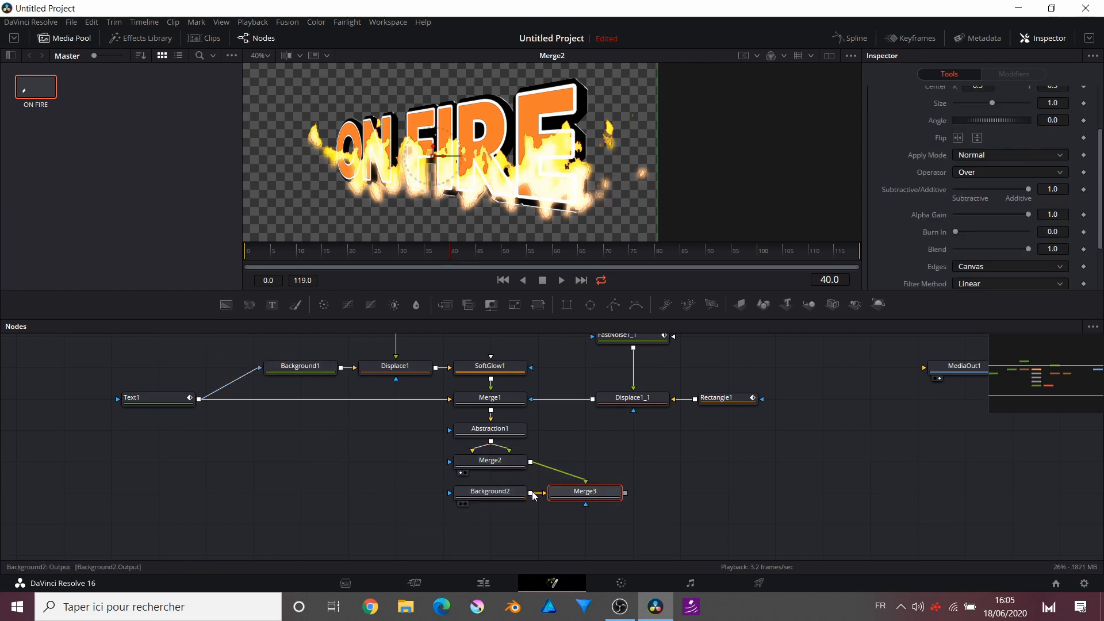
Step: Insert a Soft Glow node between Merge2 and Merge3
{"action": "left_click", "coordinate": [486, 470]}
{"action": "key", "text": "ctrl+space"}
{"action": "type", "text": "ASO"}
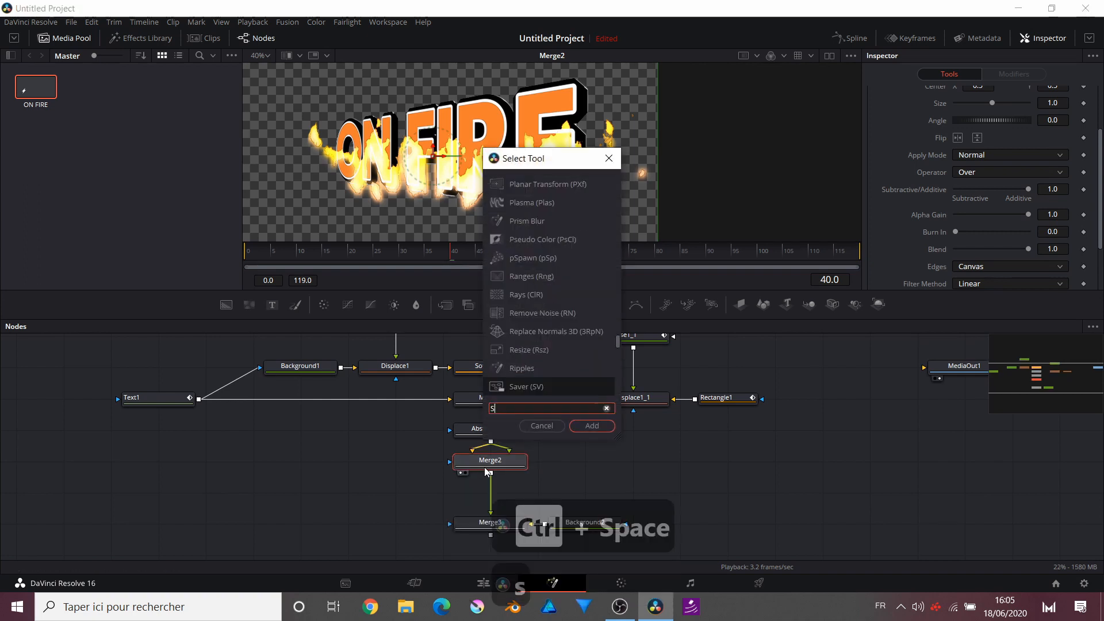
{"action": "key", "text": "Return"}
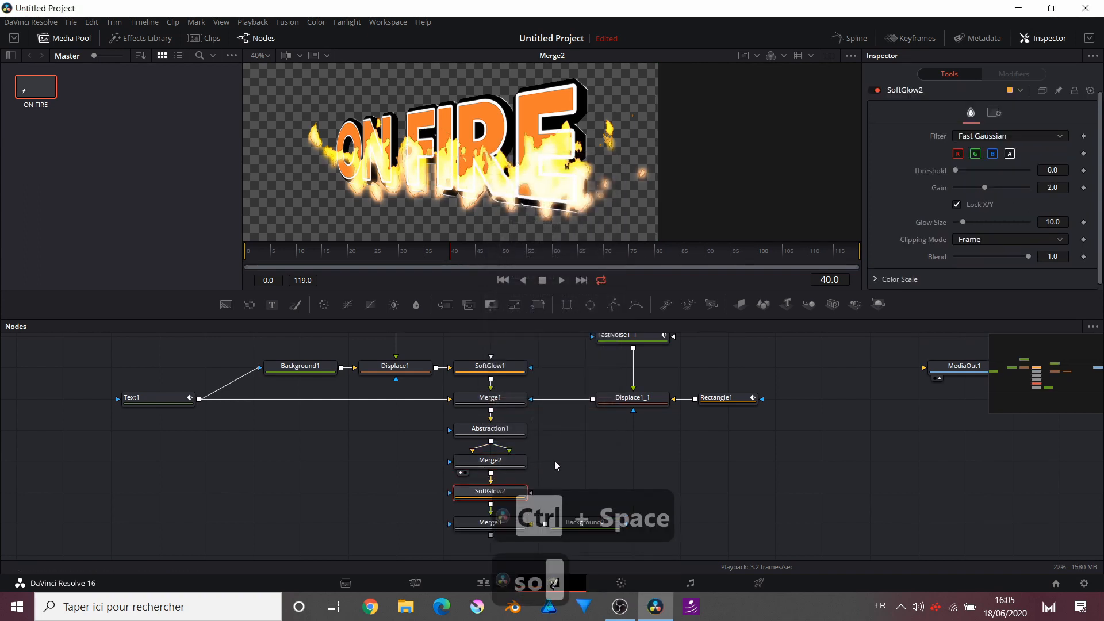
Step: Place the Background2 node below Merge3 and set SoftGlow2's Blend to 0.244
{"action": "scroll", "coordinate": [511, 479], "scroll_direction": "down", "scroll_amount": 2}
{"action": "left_click_drag", "start_coordinate": [578, 433], "coordinate": [486, 463]}
{"action": "left_click_drag", "start_coordinate": [1030, 257], "coordinate": [995, 257]}
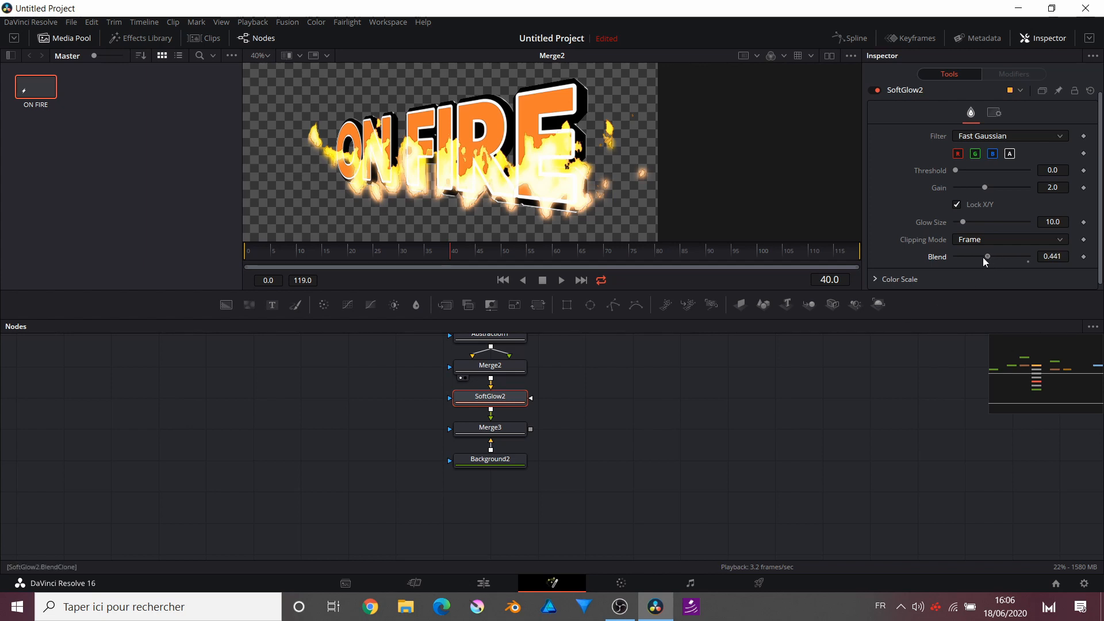
{"action": "left_click_drag", "start_coordinate": [983, 257], "coordinate": [972, 257]}
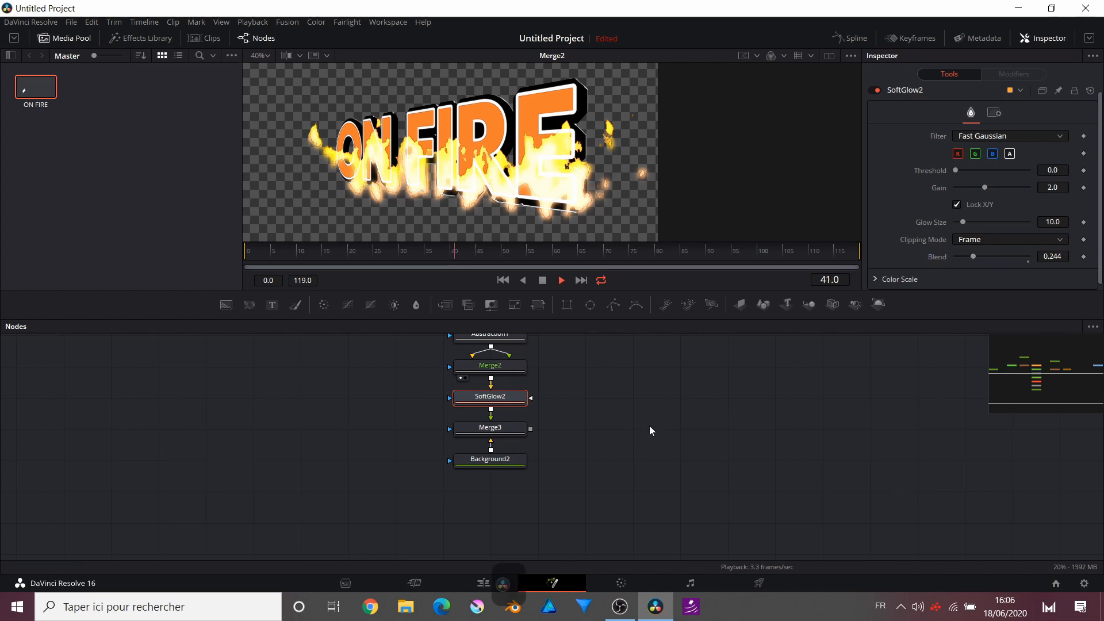
Step: Show Merge3 in the viewer to check the burning title over the black background and review the node tree
{"action": "left_click_drag", "start_coordinate": [490, 428], "coordinate": [533, 196]}
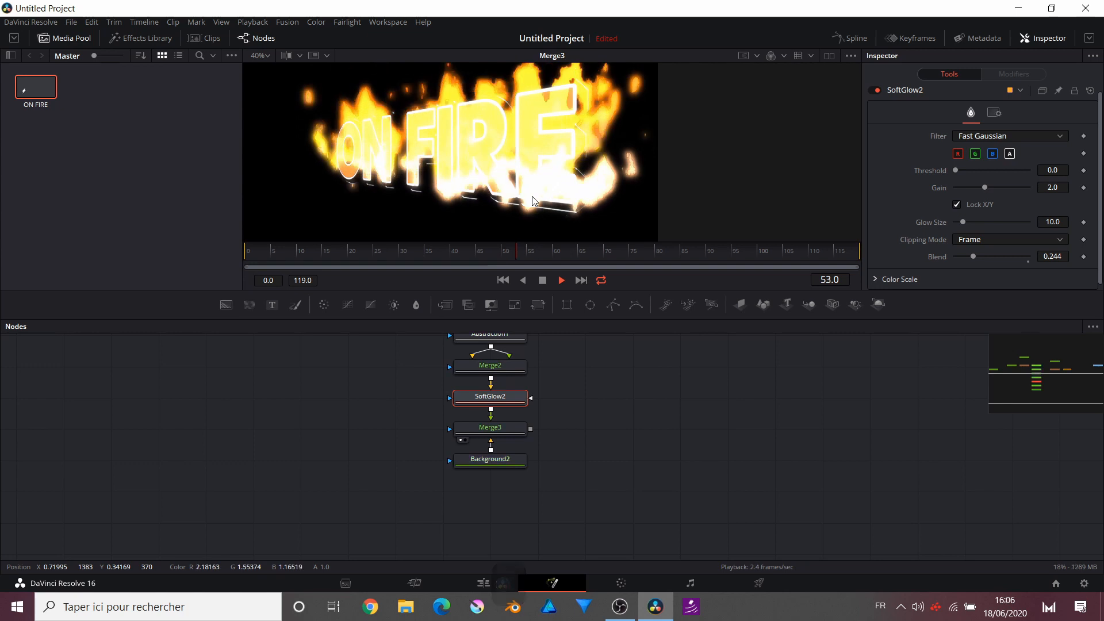
{"action": "scroll", "coordinate": [446, 383], "scroll_direction": "up", "scroll_amount": 5}
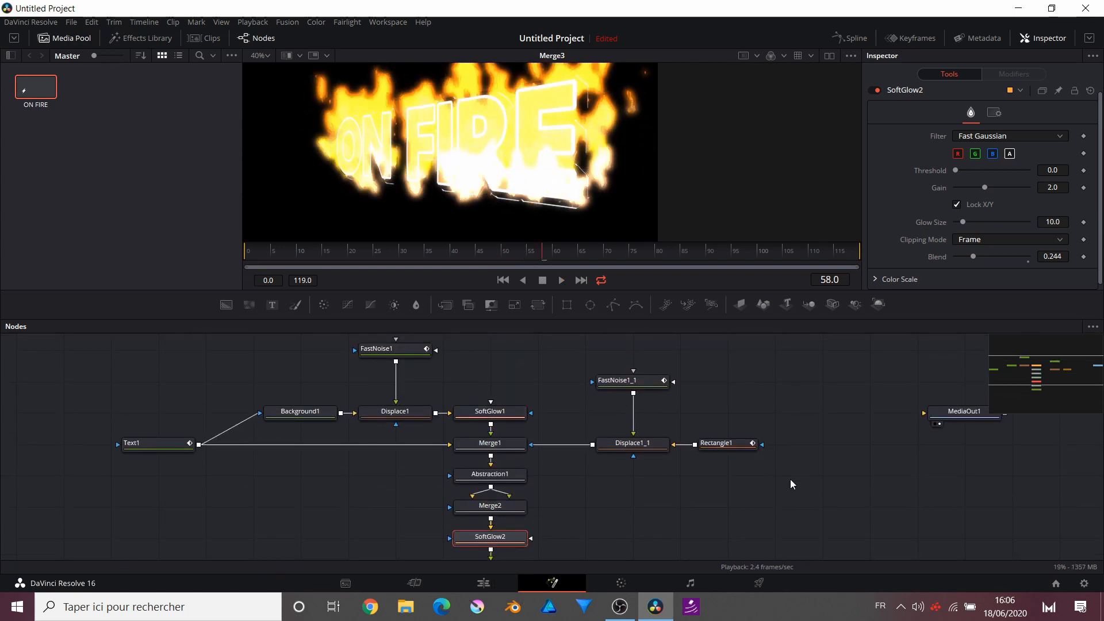
{"action": "scroll", "coordinate": [771, 489], "scroll_direction": "down", "scroll_amount": 5}
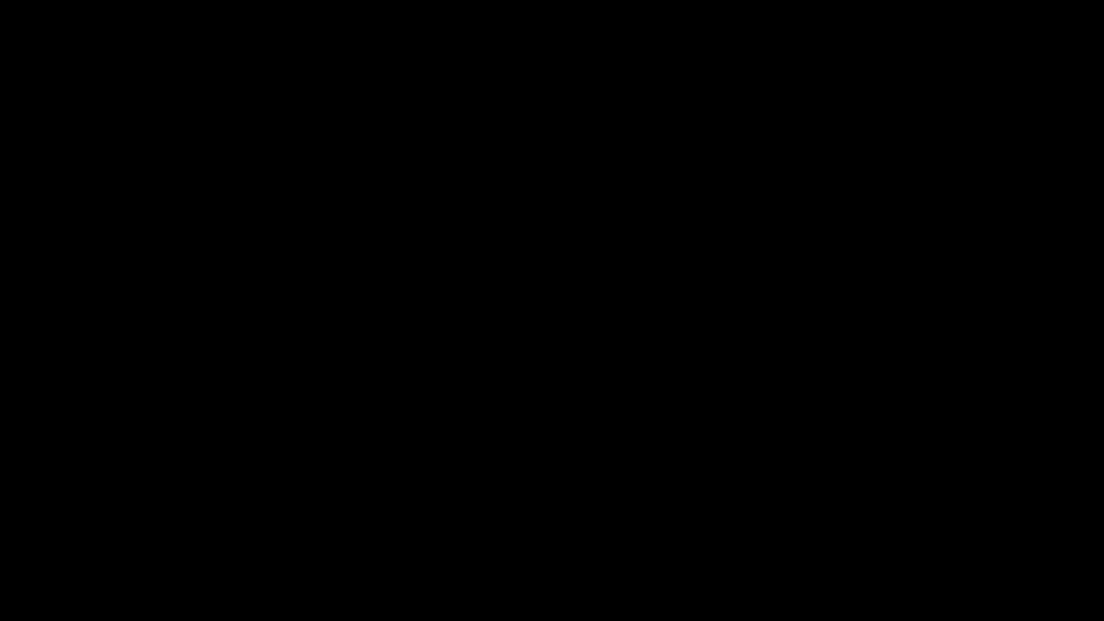